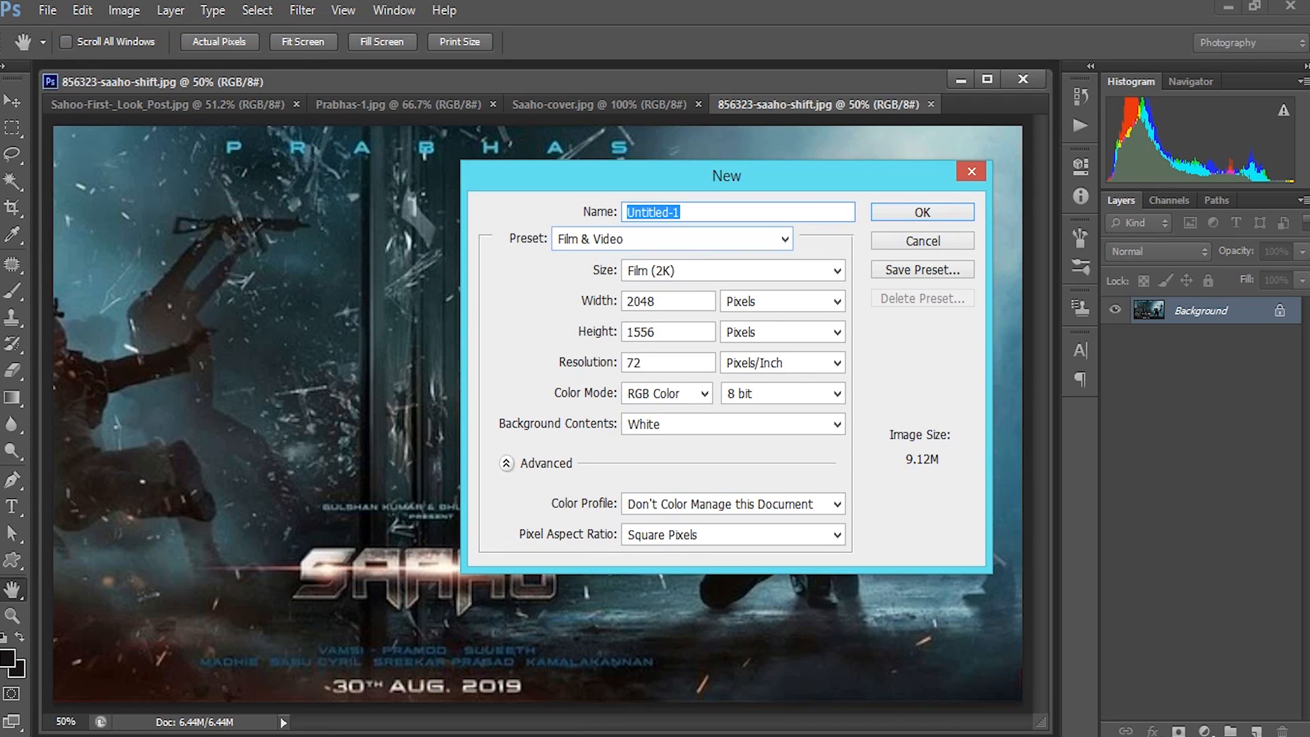
Create a new custom document of 2000 × 2000 pixels with transparent background contents.
click(785, 239)
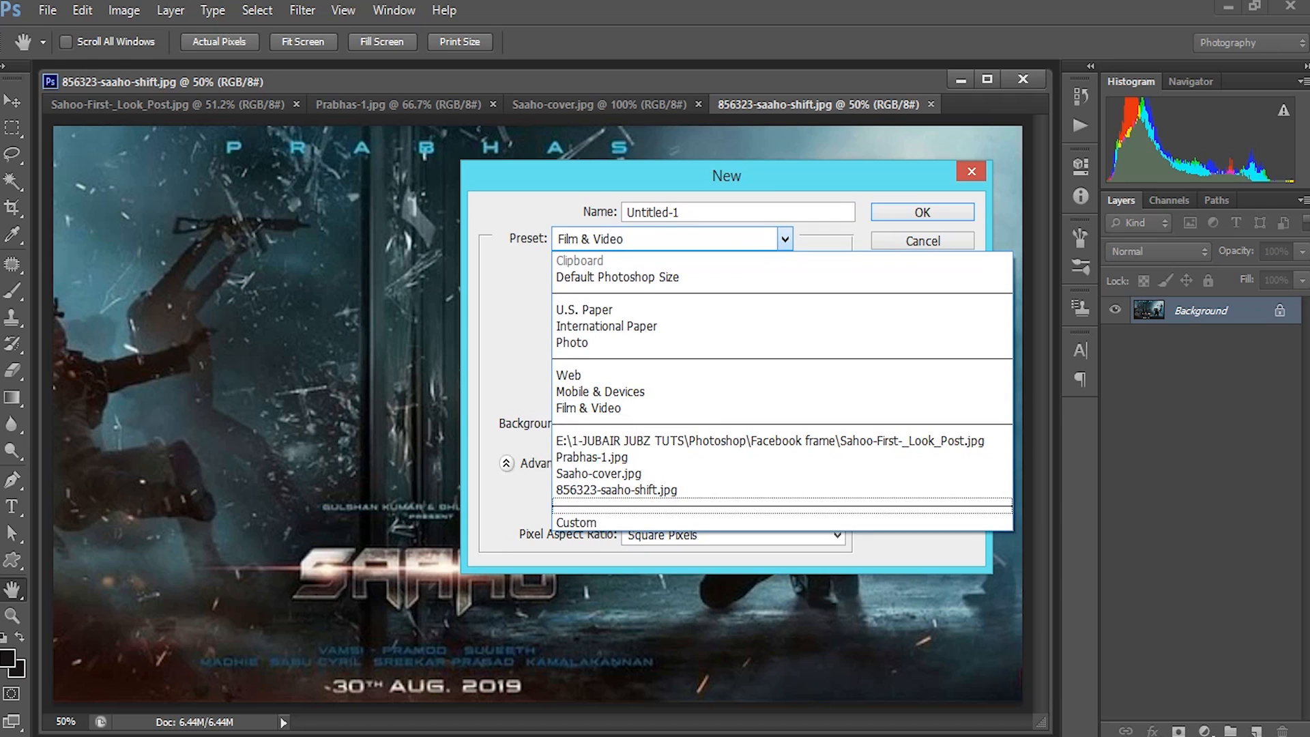
click(578, 523)
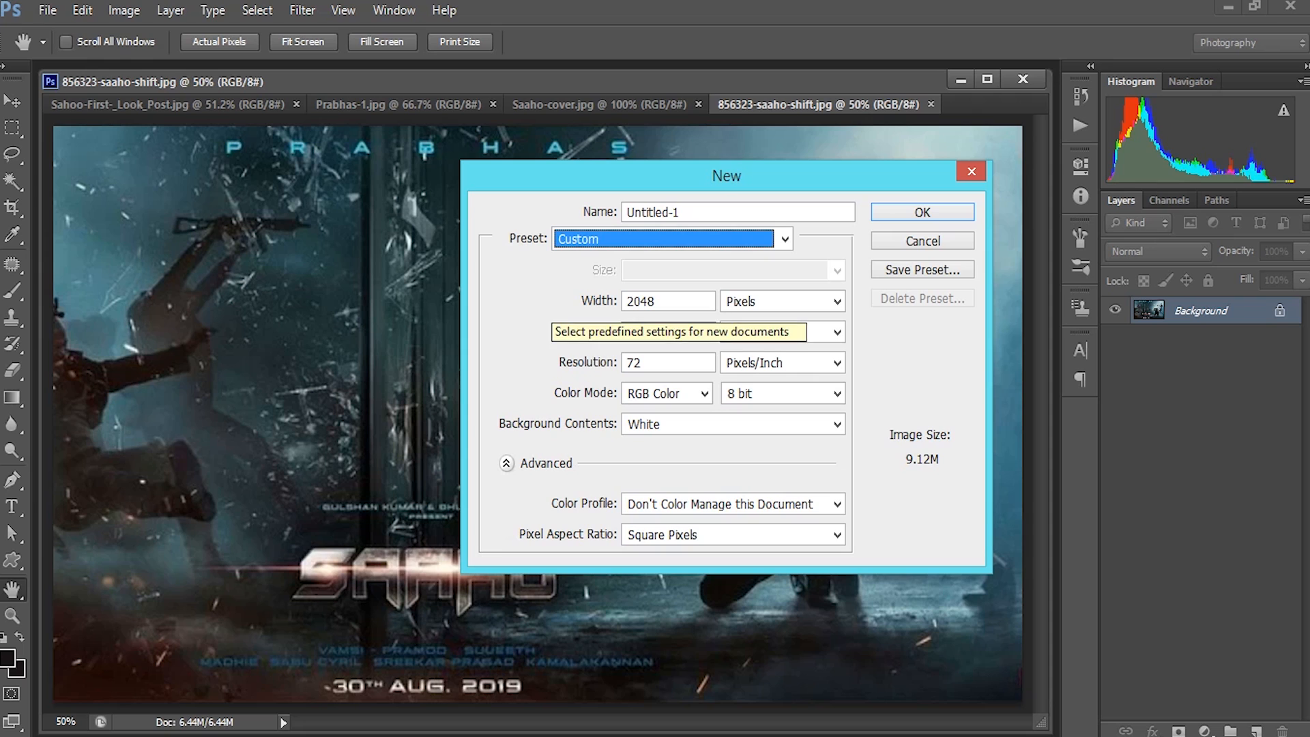
key(Tab)
text(2000)
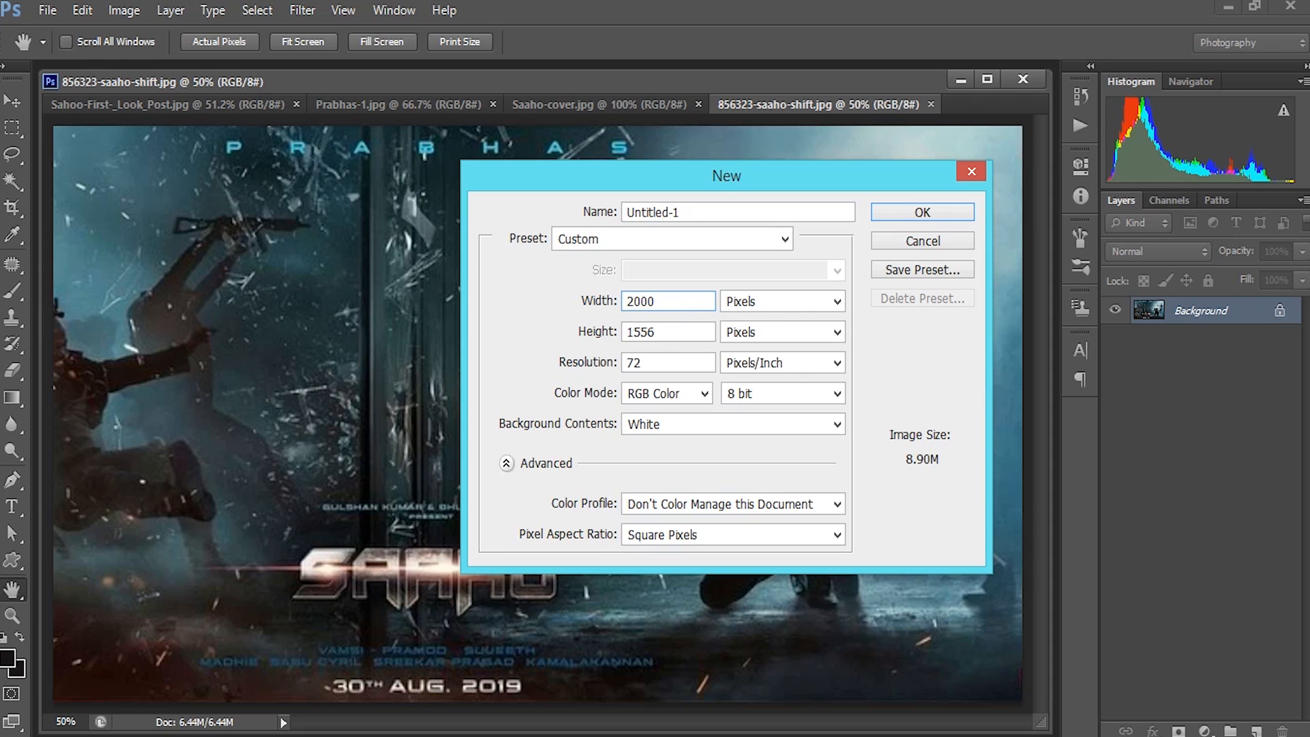
key(Tab)
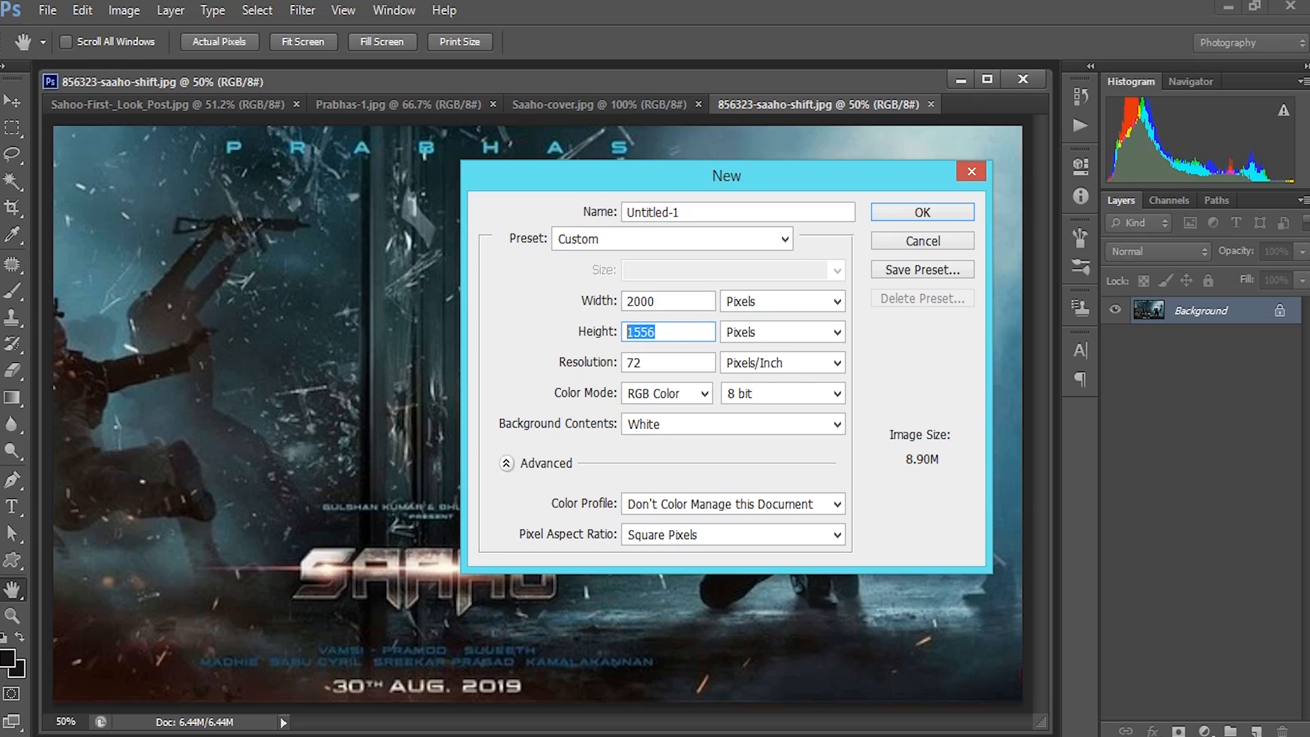
text(2000)
click(734, 425)
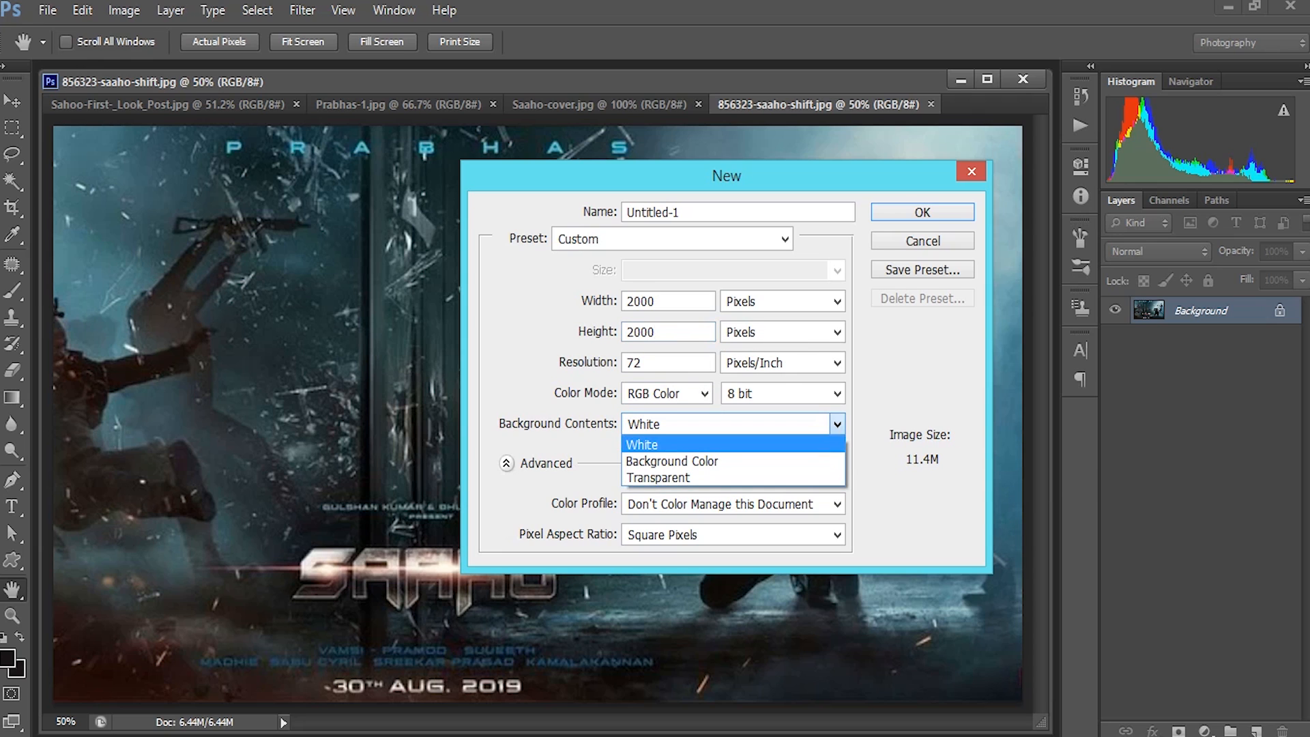
click(734, 478)
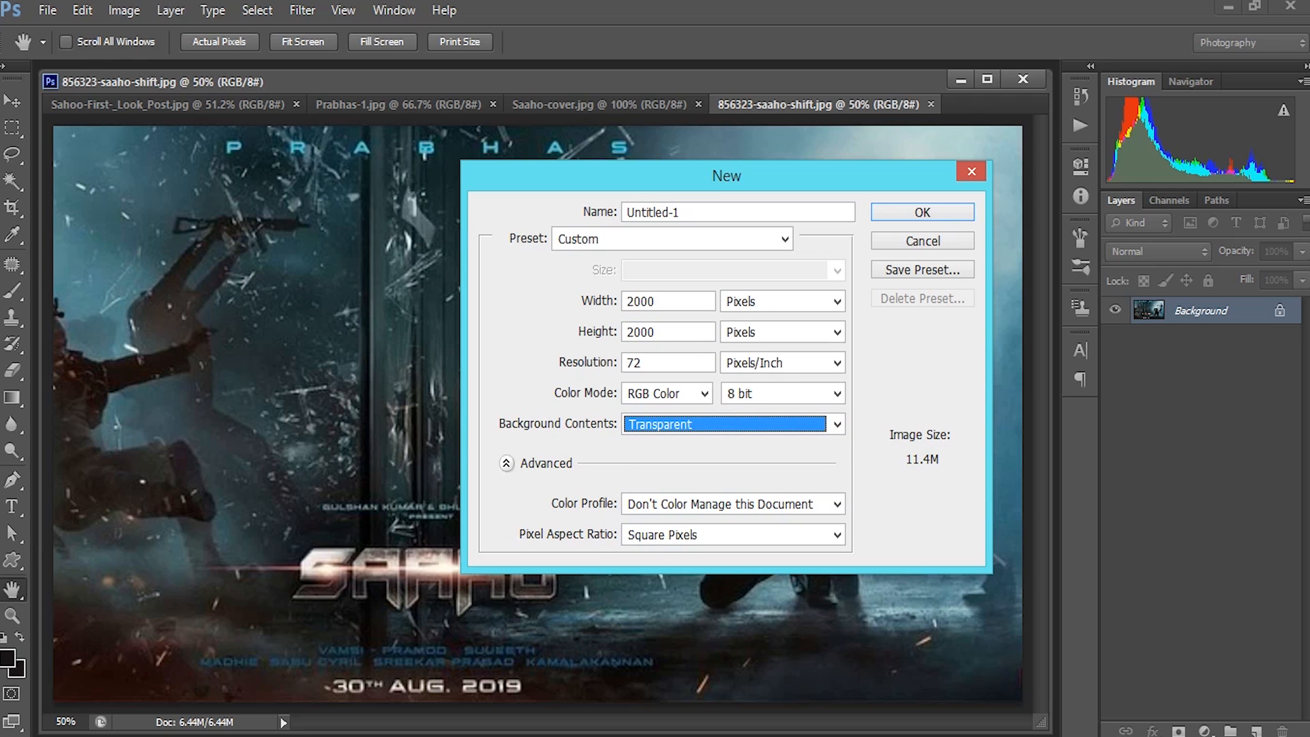
key(Return)
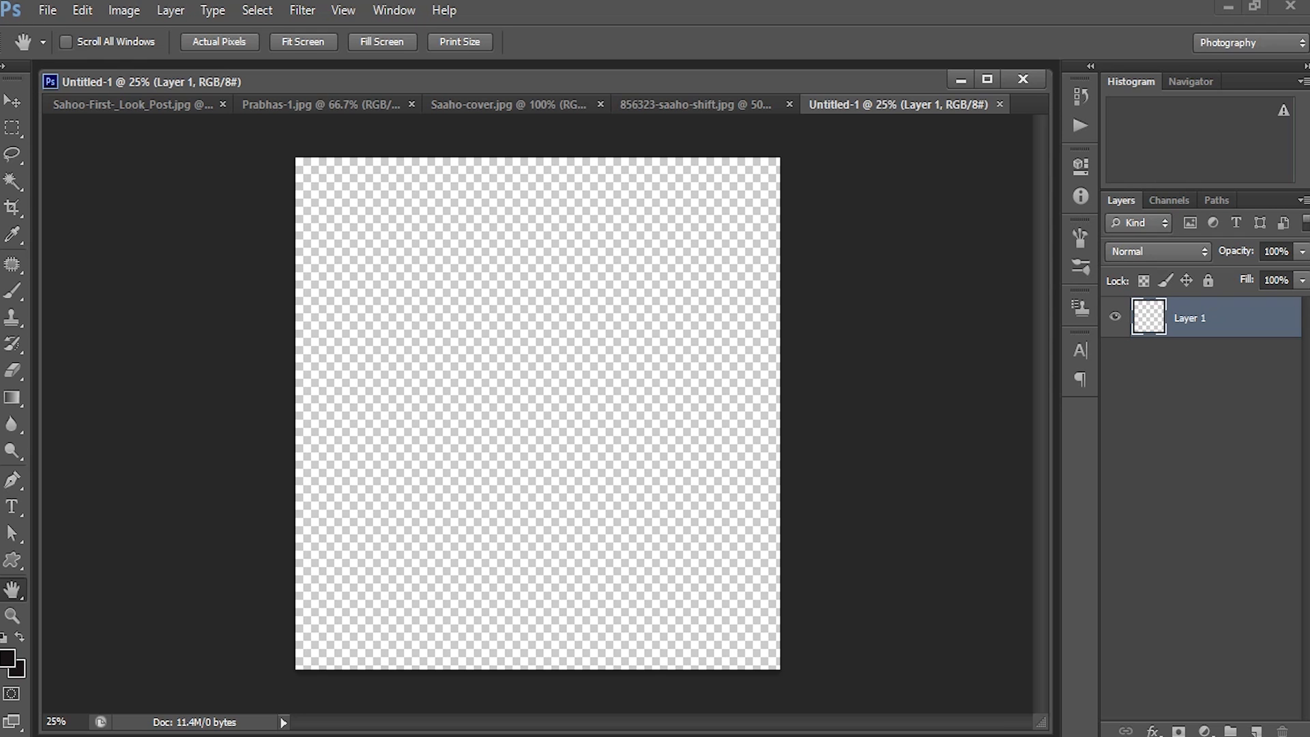
Copy the Sahoo-First-_Look_Post.jpg image into the Untitled-1 document and close the source image.
click(140, 104)
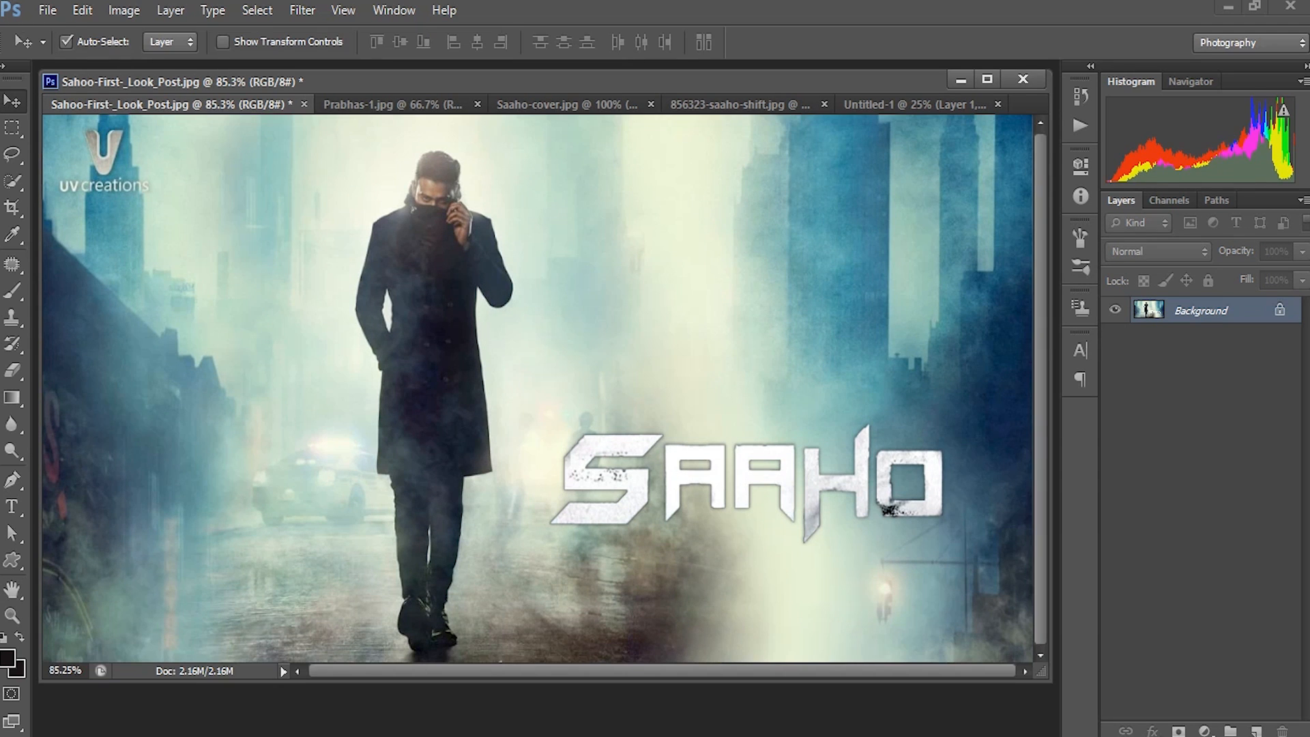
drag(164, 105, 255, 357)
drag(477, 519, 600, 341)
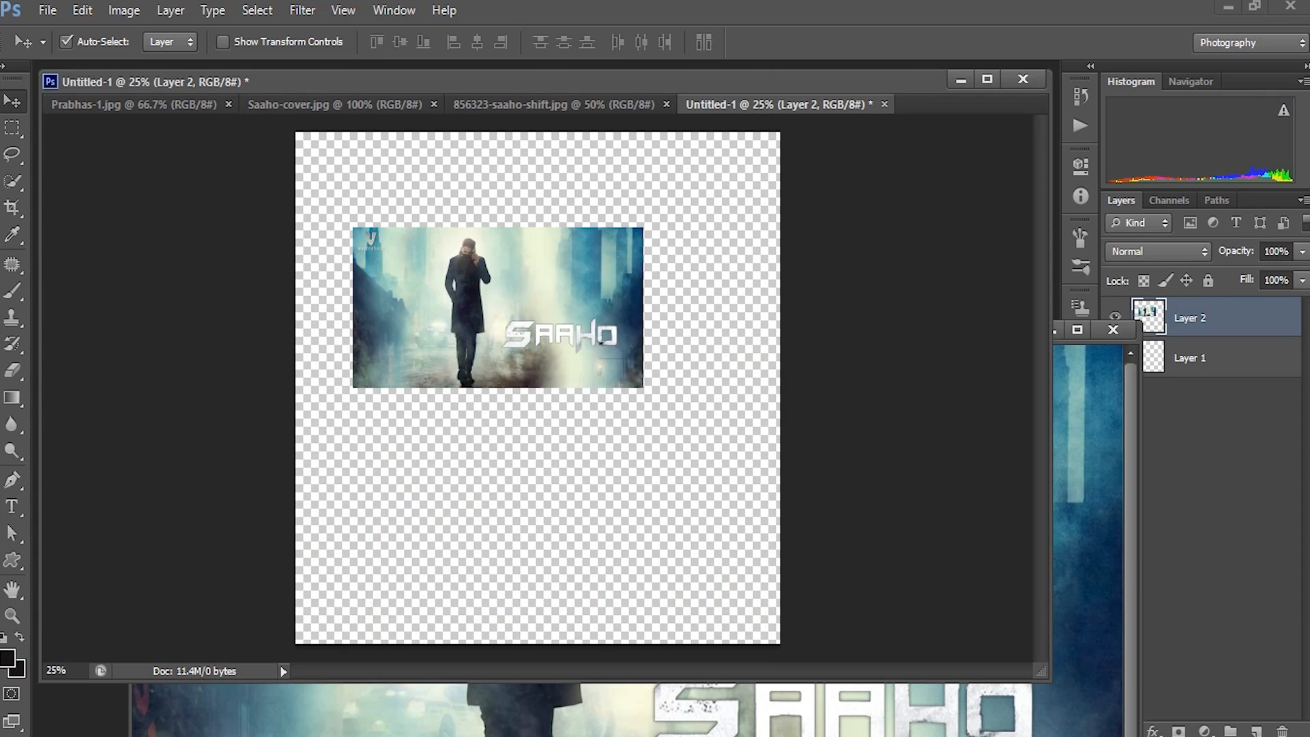
click(1113, 330)
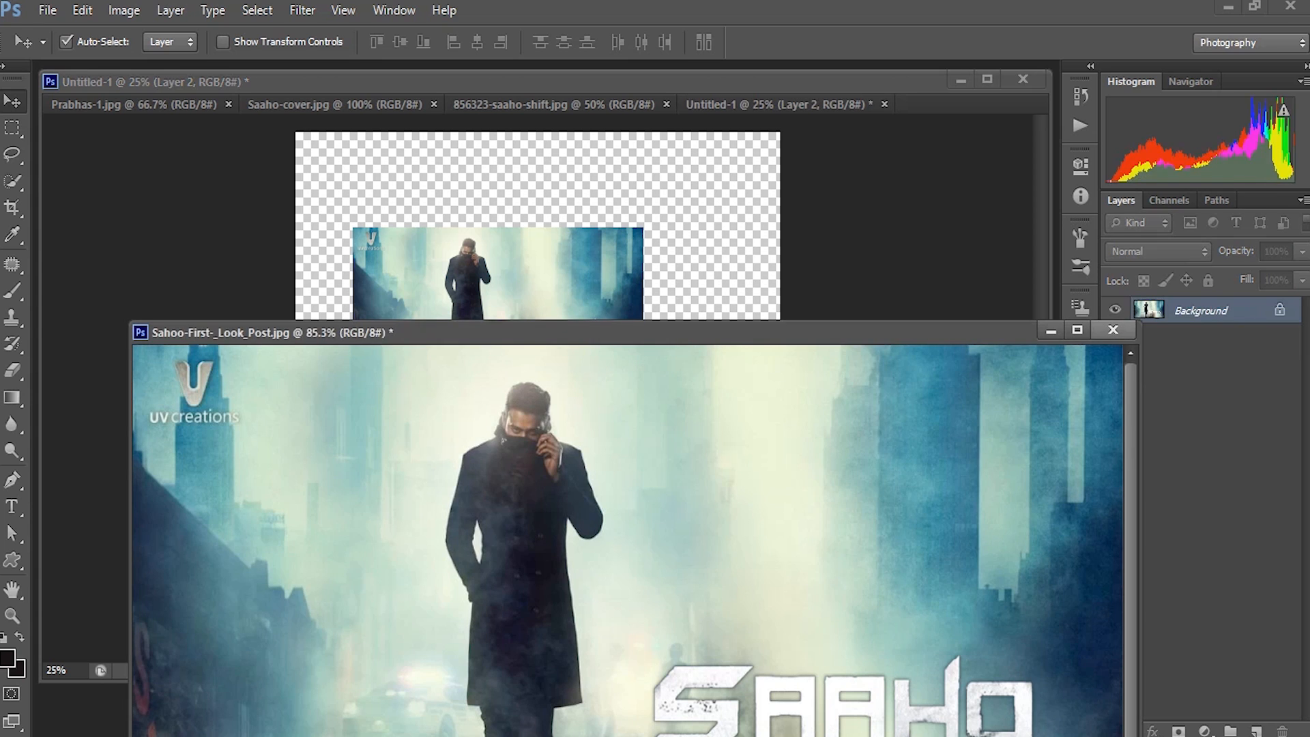
click(1113, 330)
Move the poster layer to the canvas's lower-left corner and scale it up with Free Transform to span the full canvas width.
drag(548, 338, 544, 597)
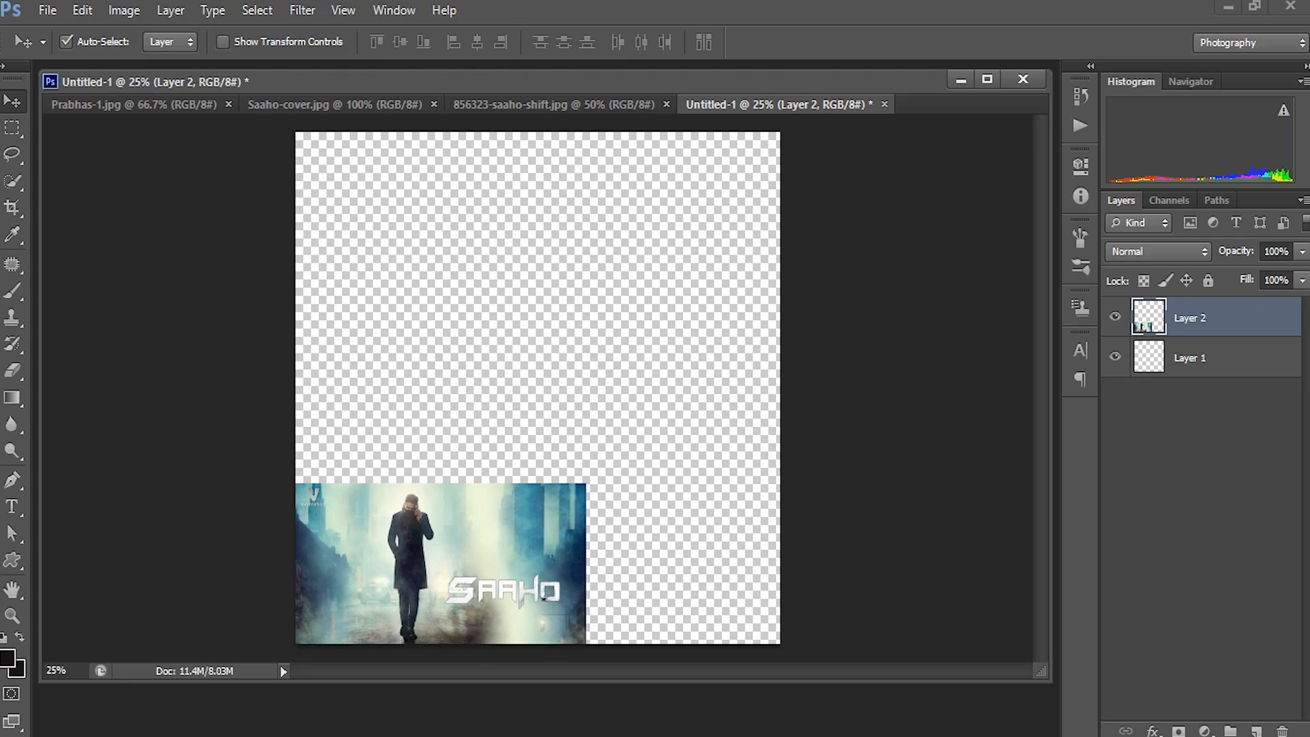
click(82, 9)
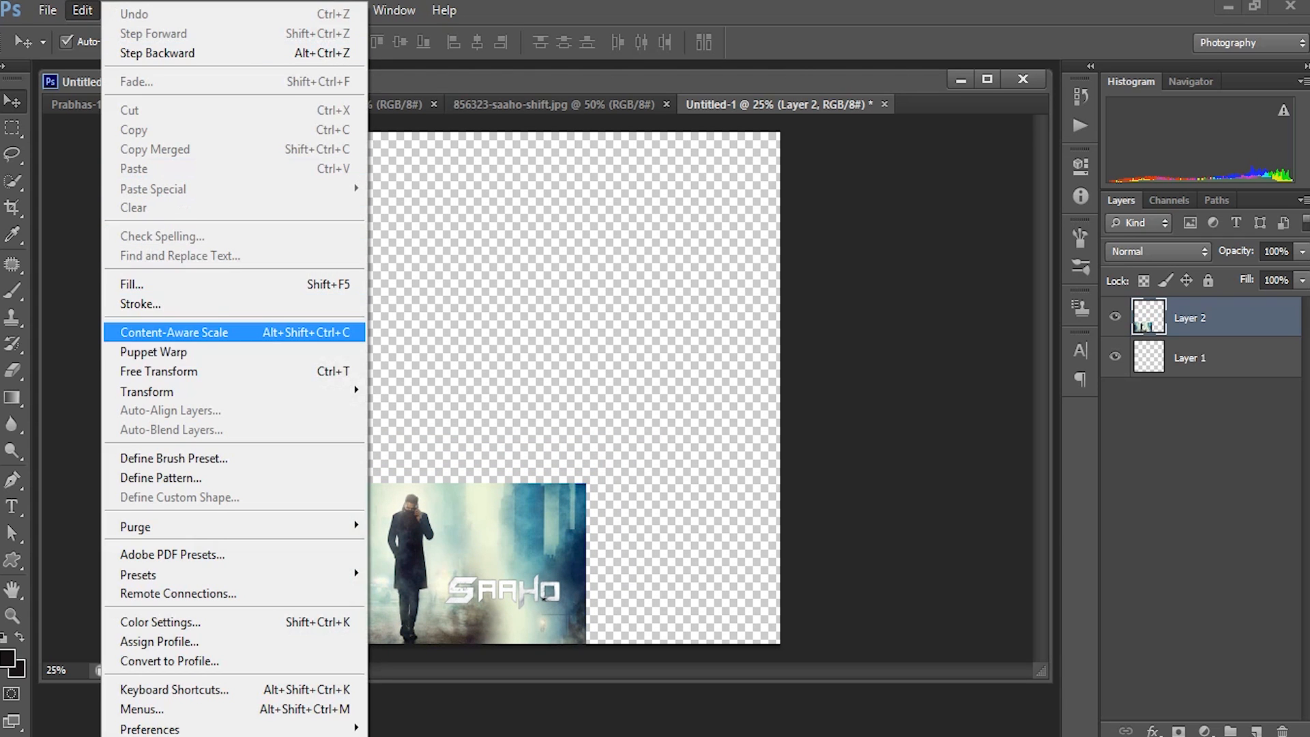
click(158, 372)
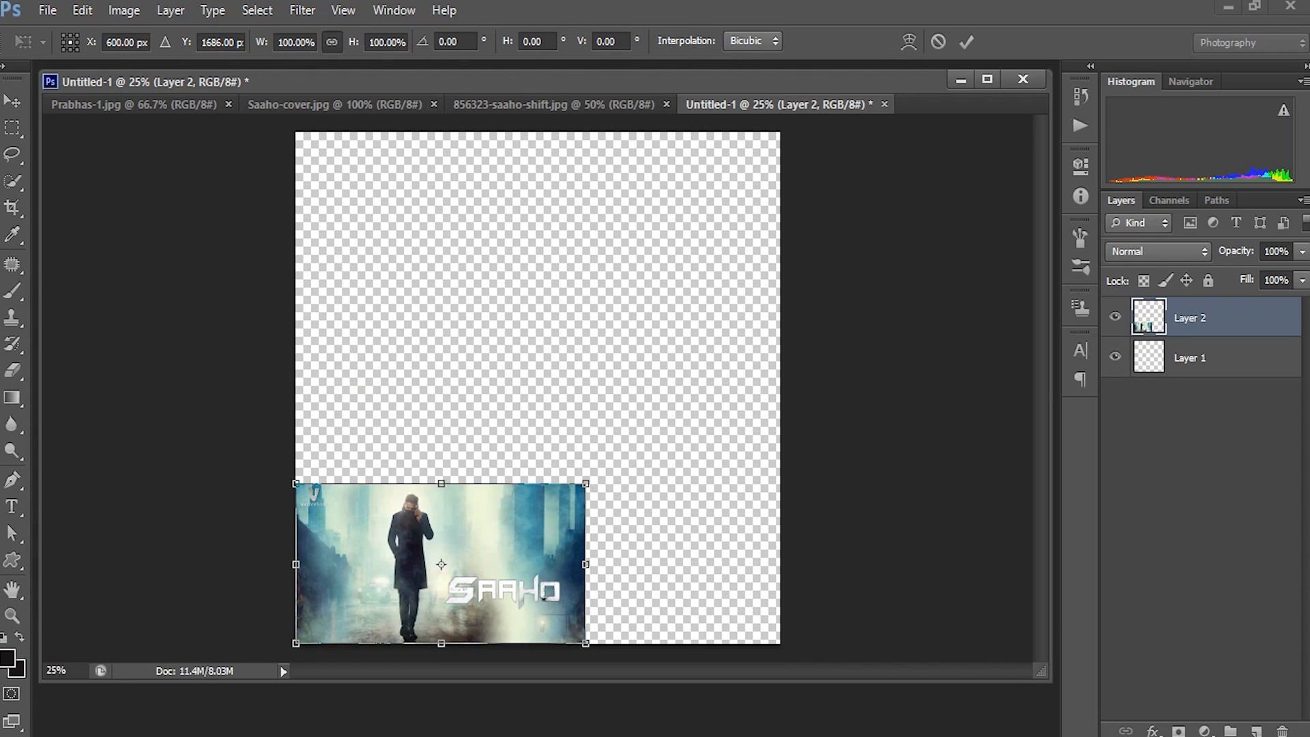
drag(585, 483, 780, 374)
key(Return)
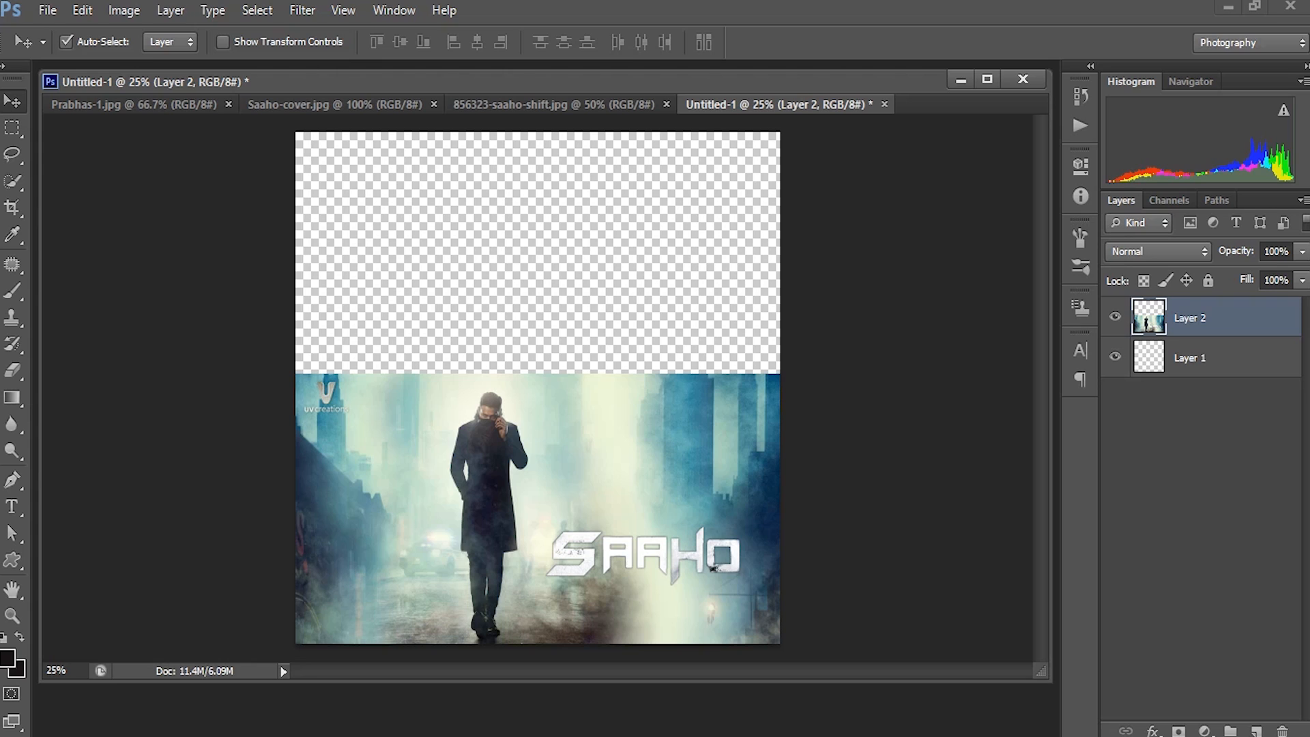
Select the walking man on the poster with the Quick Selection tool and expand the selection by 5 pixels.
key(w)
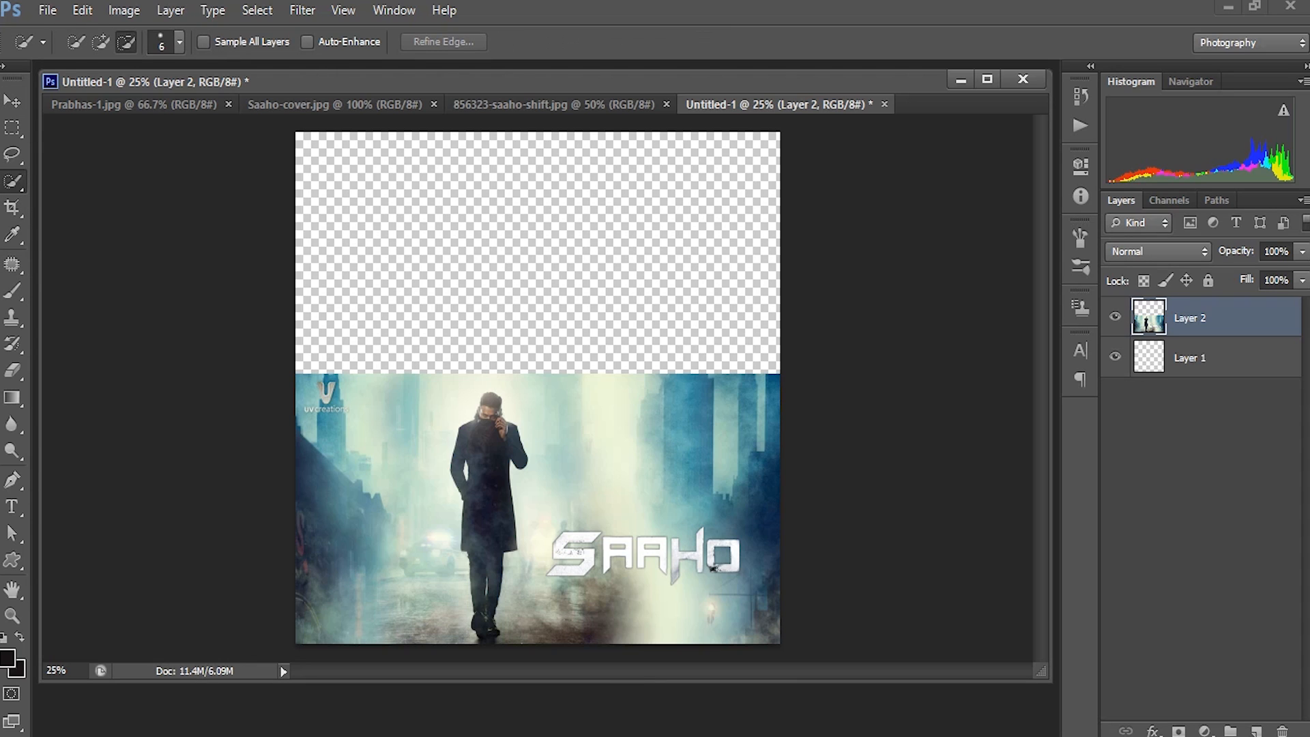
drag(487, 622, 490, 437)
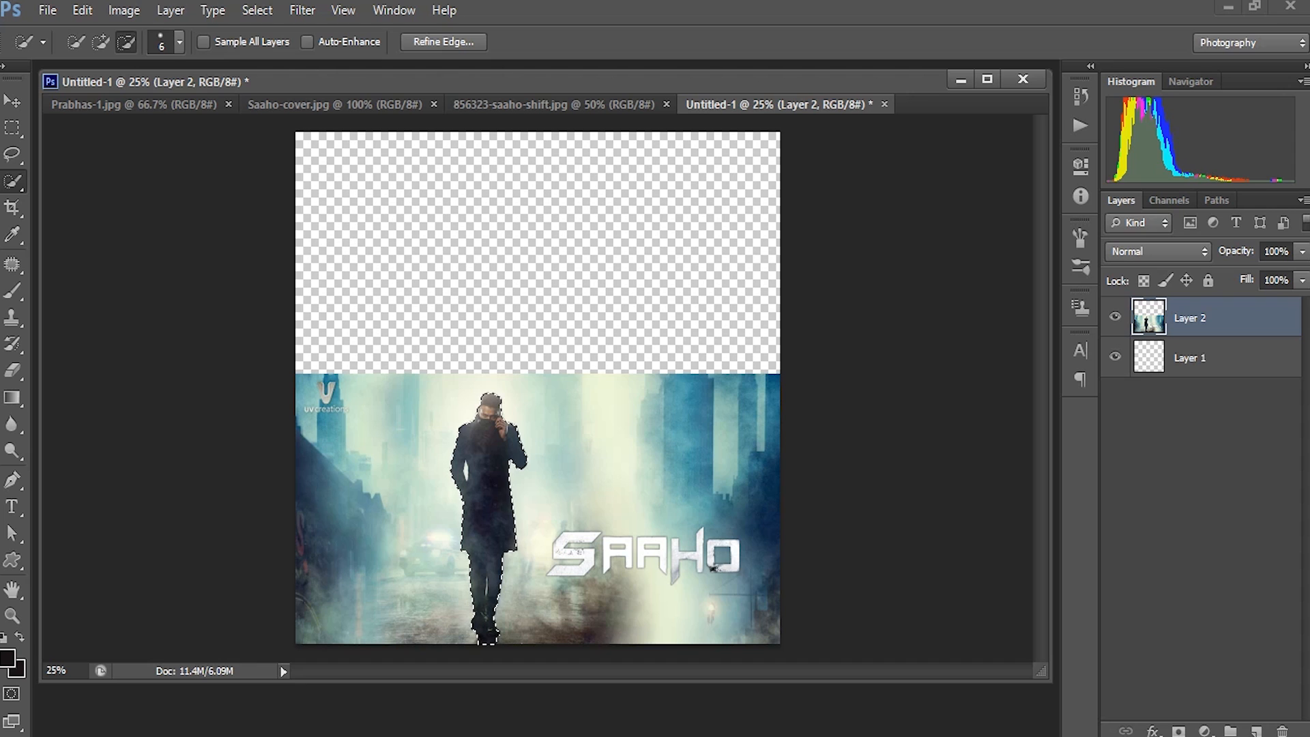
click(257, 10)
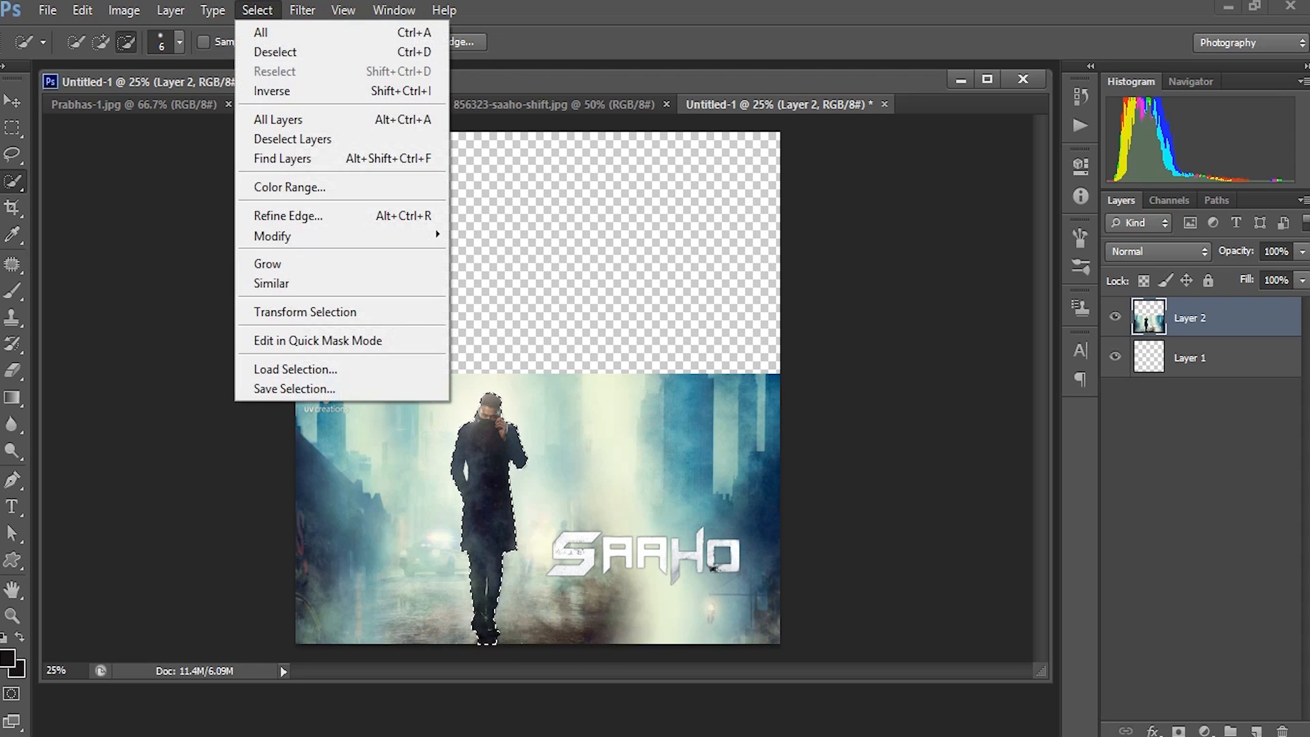
mouse_move(273, 236)
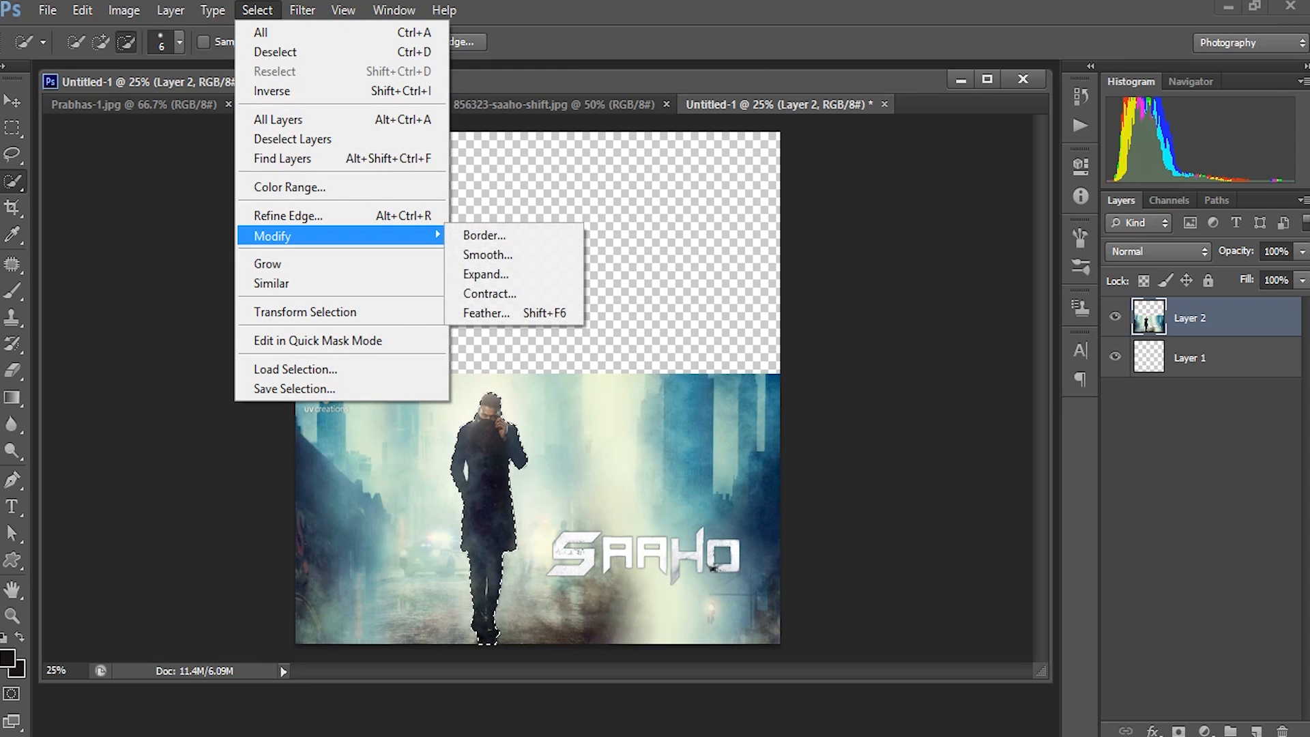
click(485, 273)
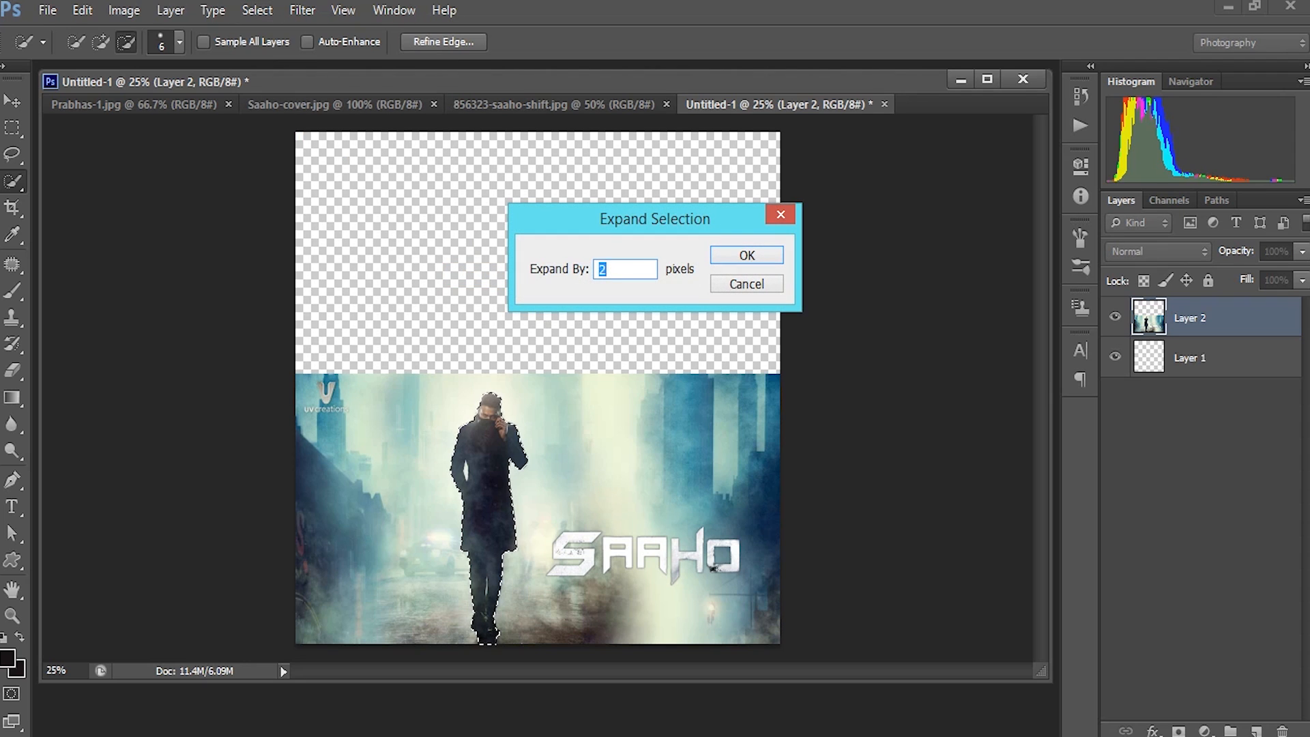
text(5)
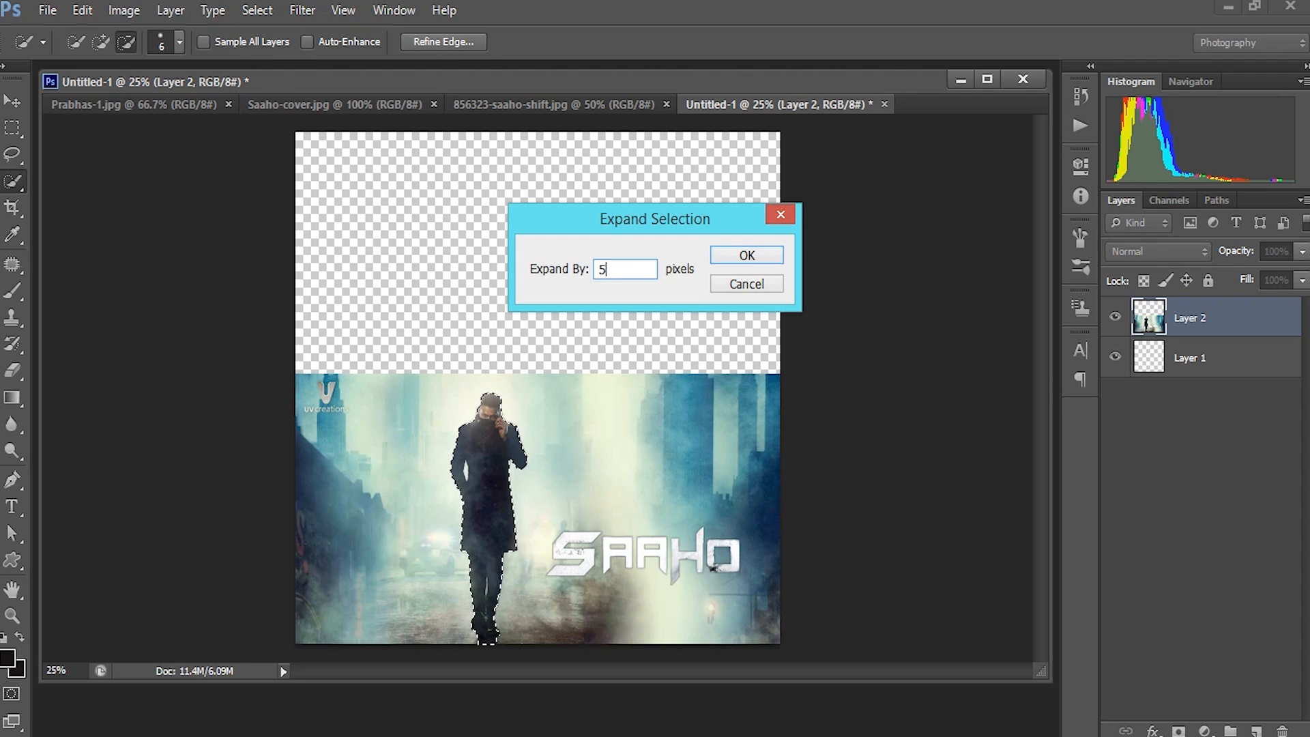
key(Return)
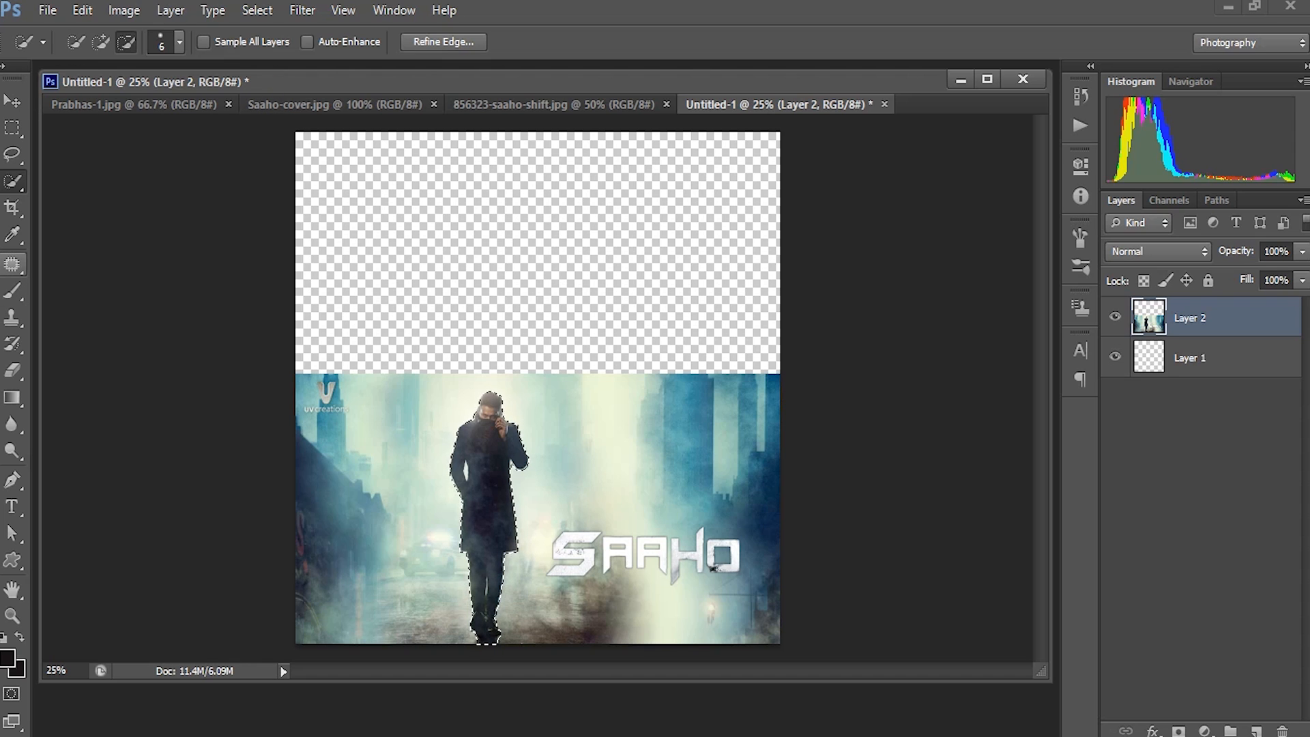
Replace the selected man with the misty background just left of him using the Patch tool, and deselect.
click(12, 264)
right_click(13, 264)
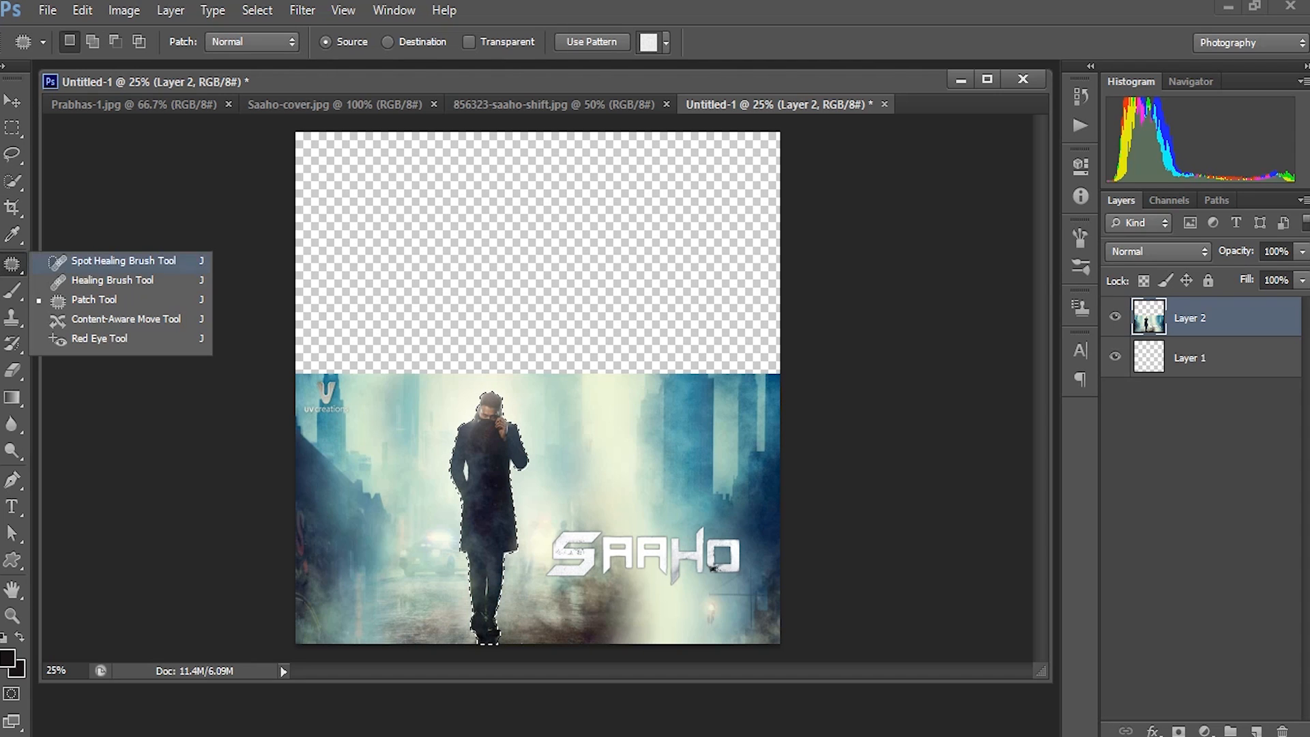
click(94, 300)
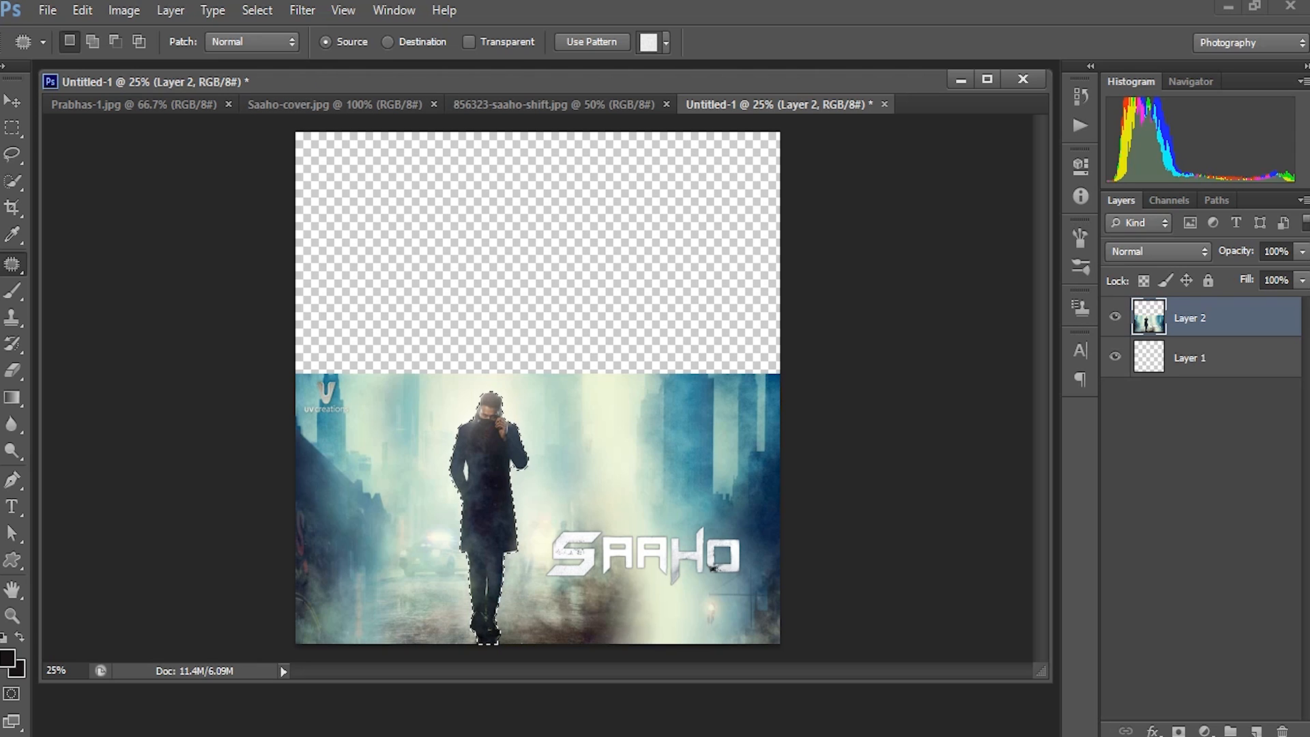
drag(488, 491, 413, 492)
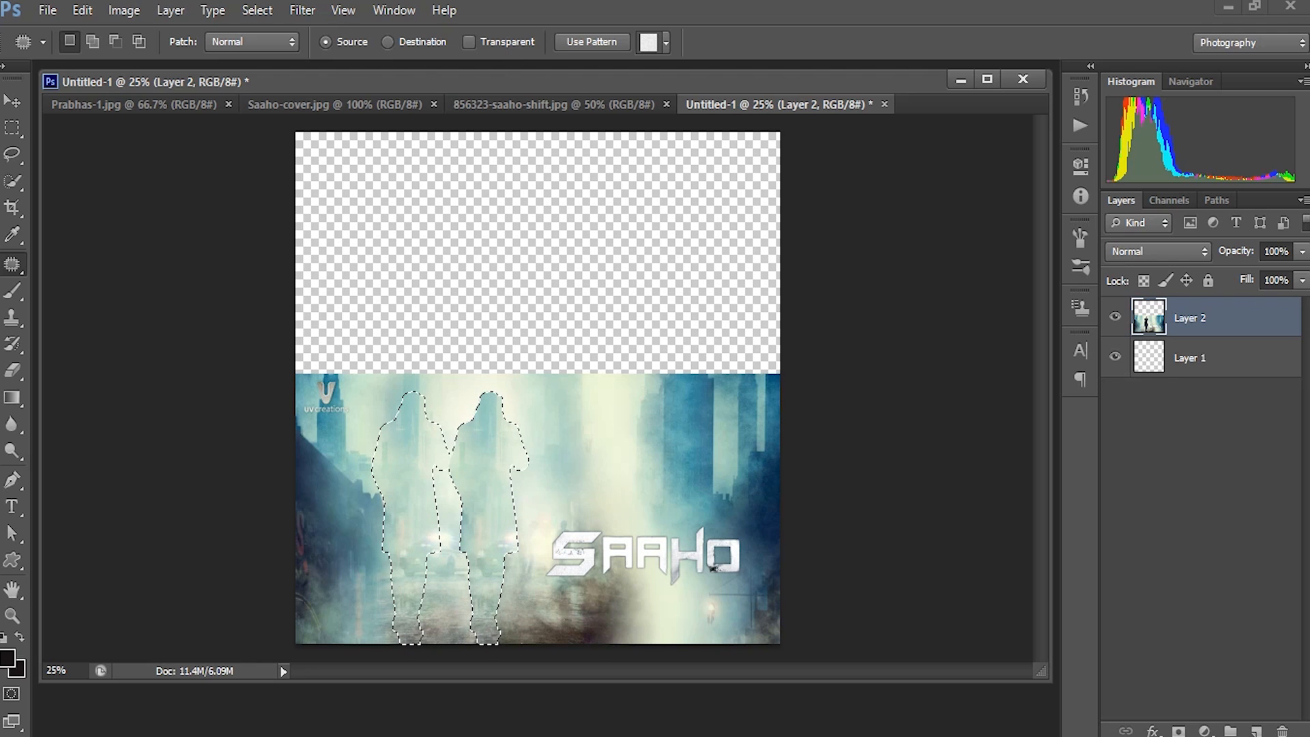
key(ctrl+d)
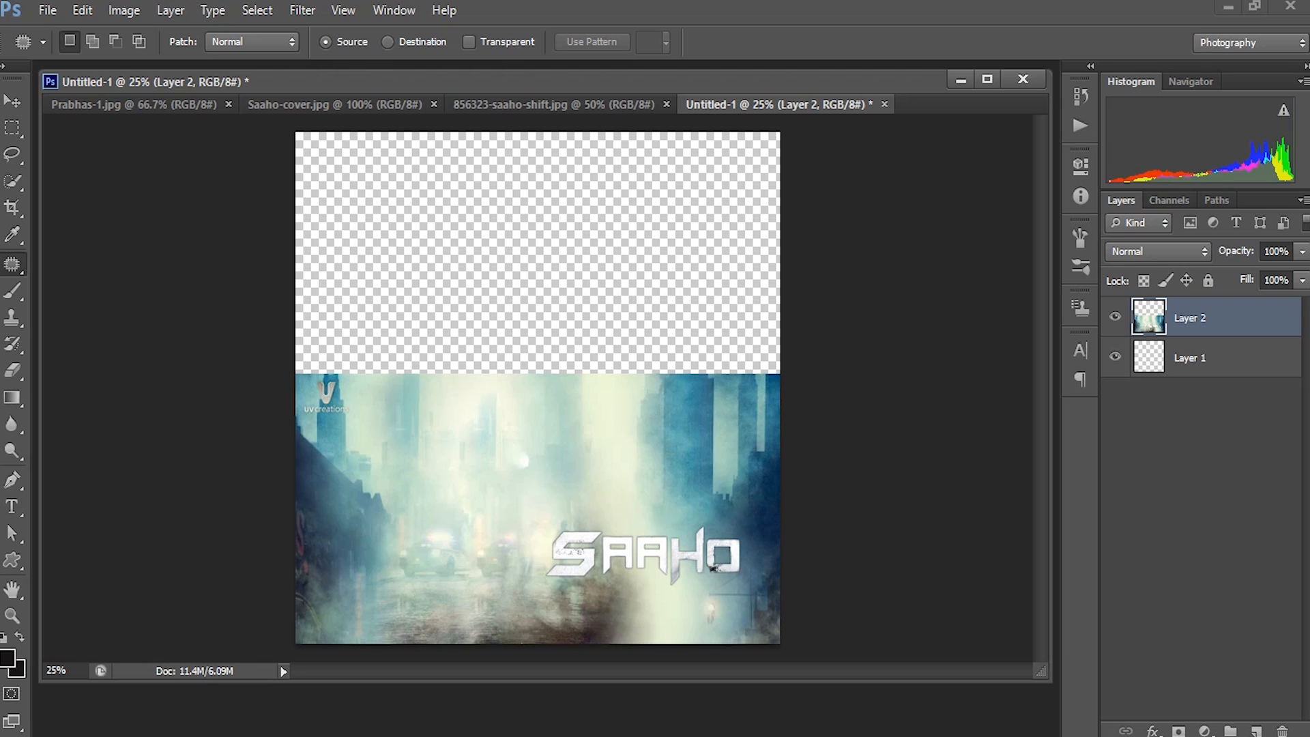
Select the SAAHO title lettering with the Quick Selection tool and expand the selection.
click(13, 182)
mouse_move(575, 544)
mouse_down()
mouse_move(584, 569)
mouse_move(657, 545)
mouse_move(677, 572)
mouse_move(731, 554)
mouse_move(712, 614)
mouse_up()
click(257, 10)
mouse_move(273, 234)
click(474, 276)
key(Return)
Patch the selected SAAHO title with the background directly below it and deselect.
key(j)
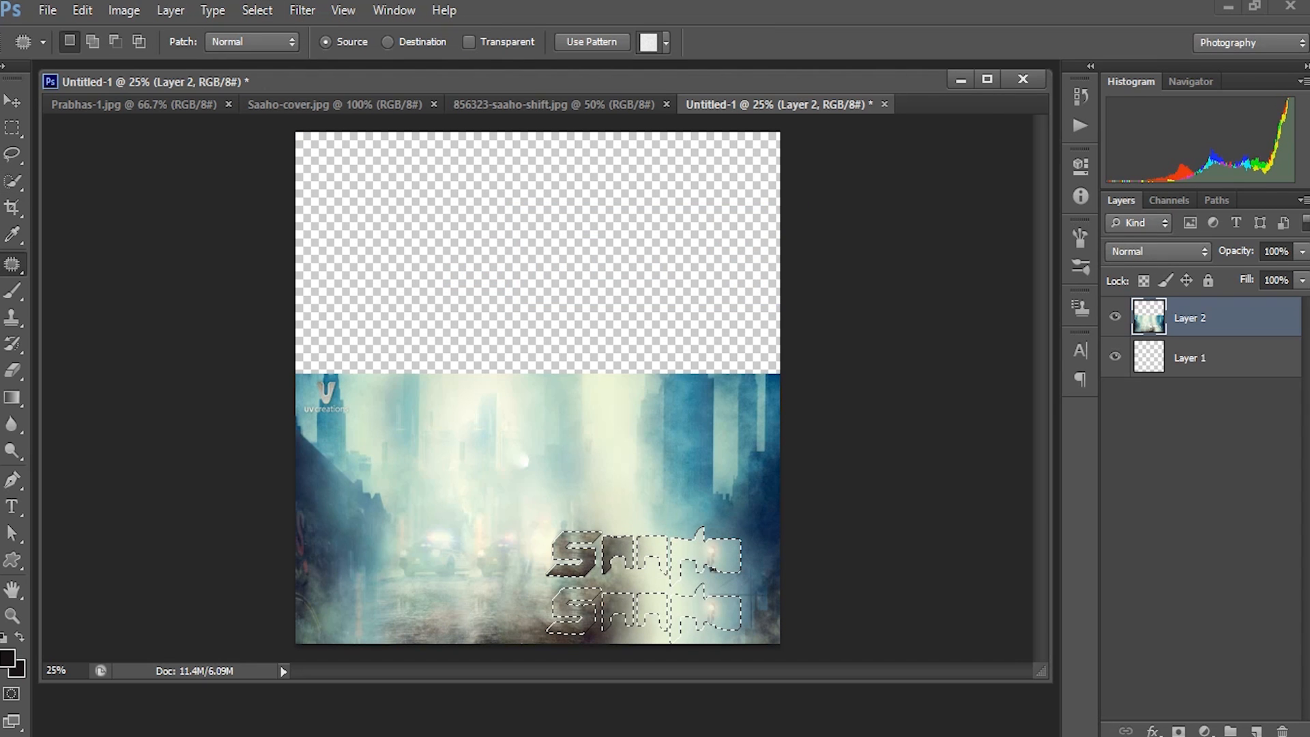
key(ctrl+d)
key(w)
Enlarge the cleaned background layer to 109.07% width and 103.79% height and reposition it lower so it spans the canvas width.
key(v)
drag(520, 471, 484, 500)
click(83, 10)
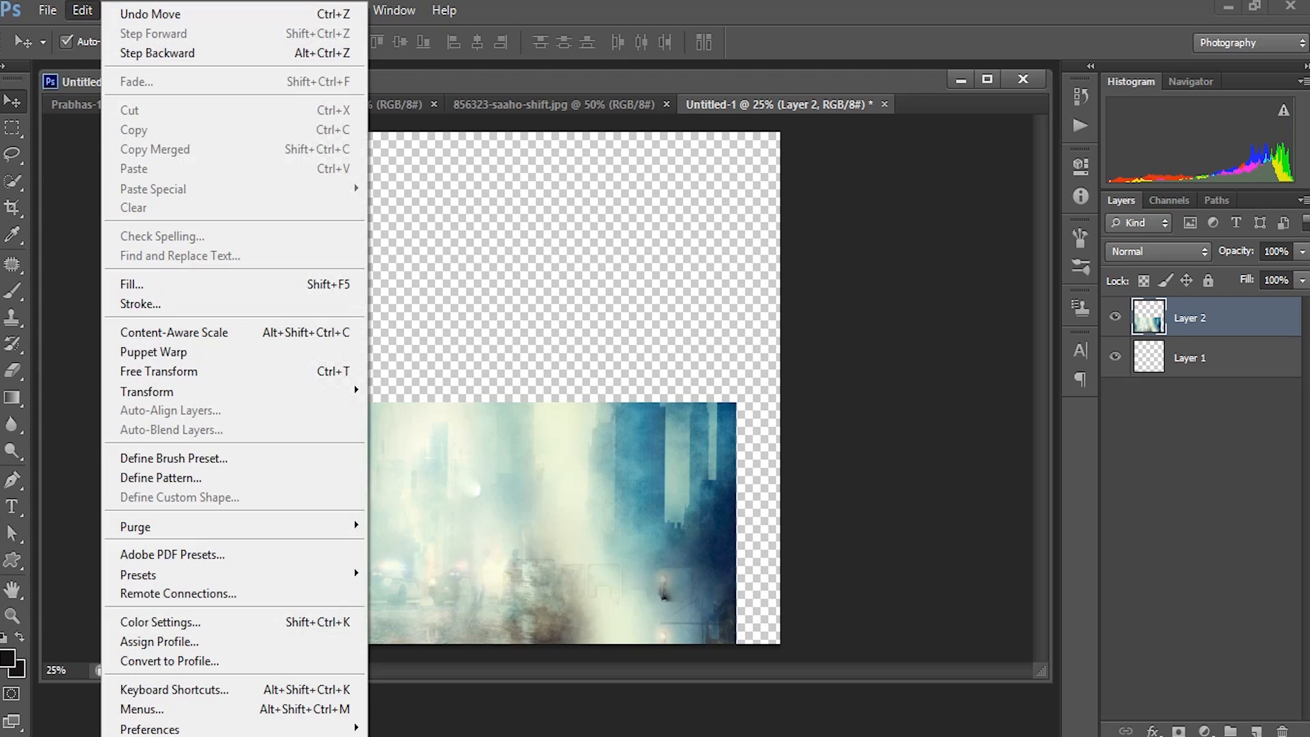
click(159, 372)
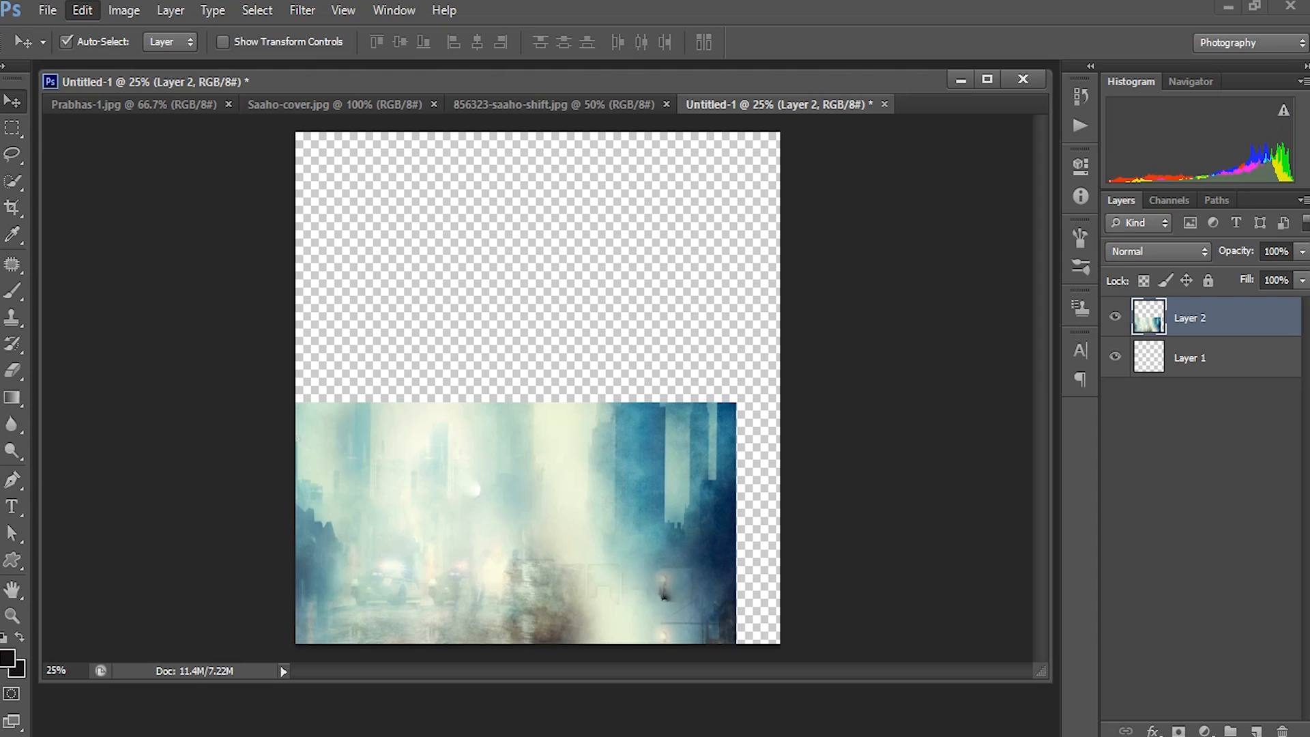
drag(734, 403, 779, 392)
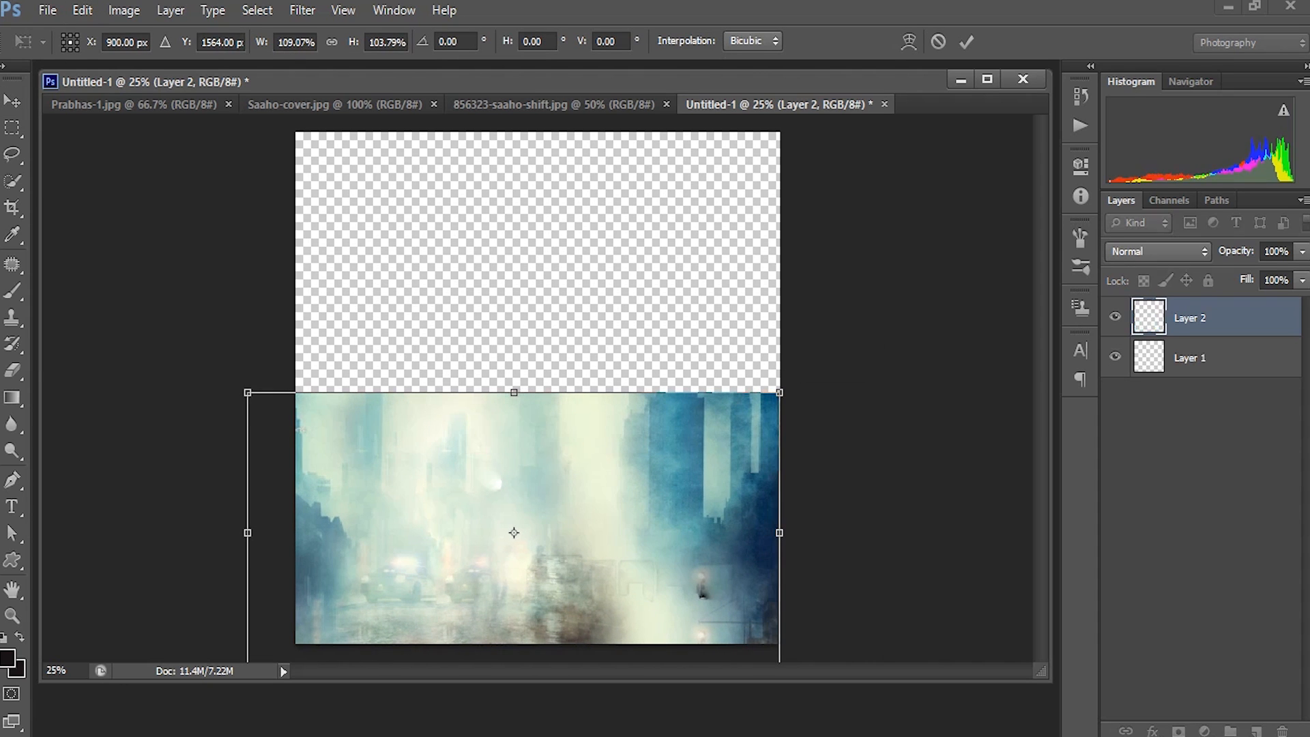
key(Return)
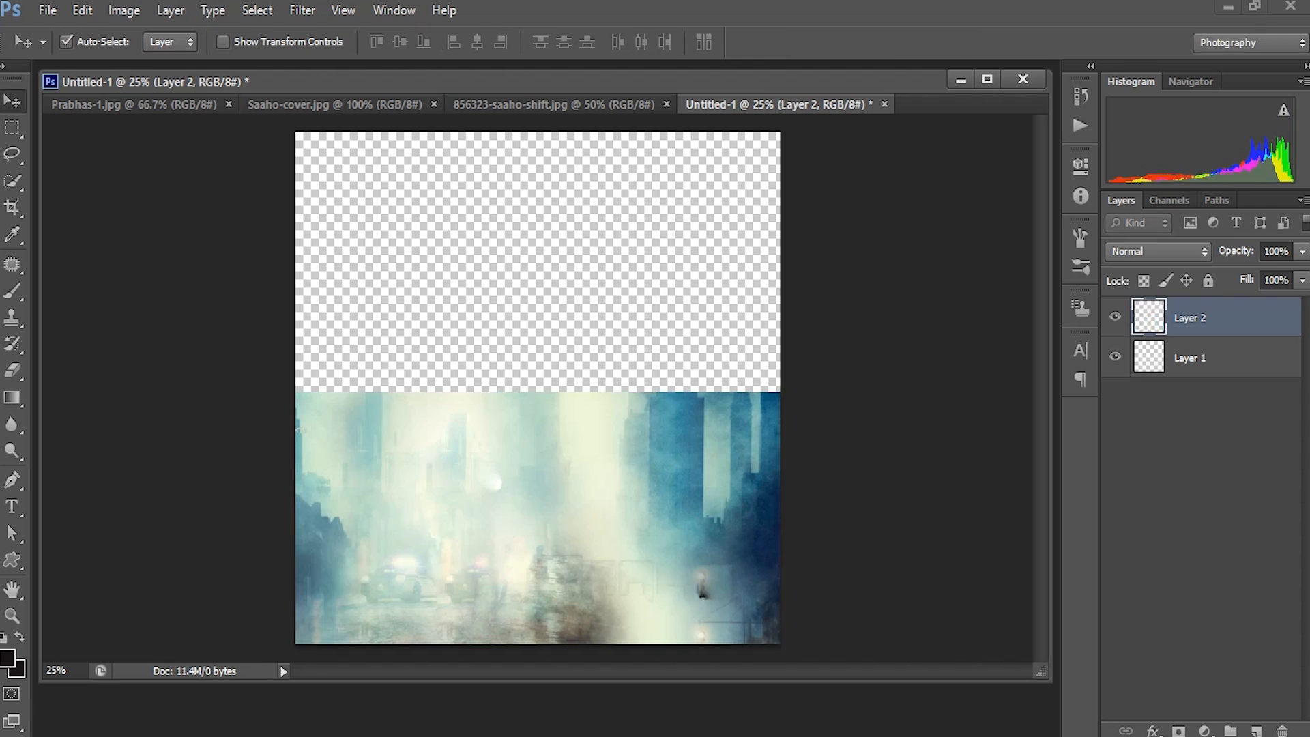
drag(619, 448, 627, 474)
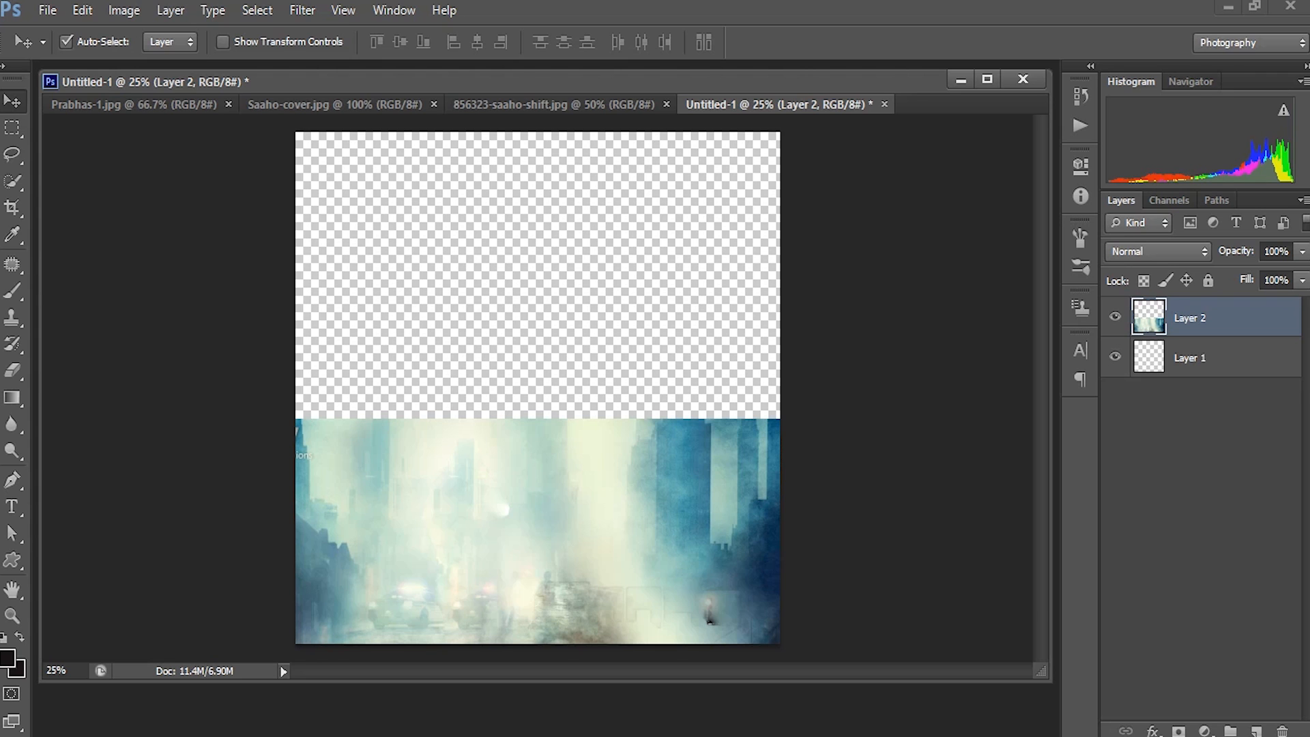
In Prabhas-1.jpg, select the man's head and shoulders with the Quick Selection tool and adjust the selection around his curly hair.
key(ctrl+Tab)
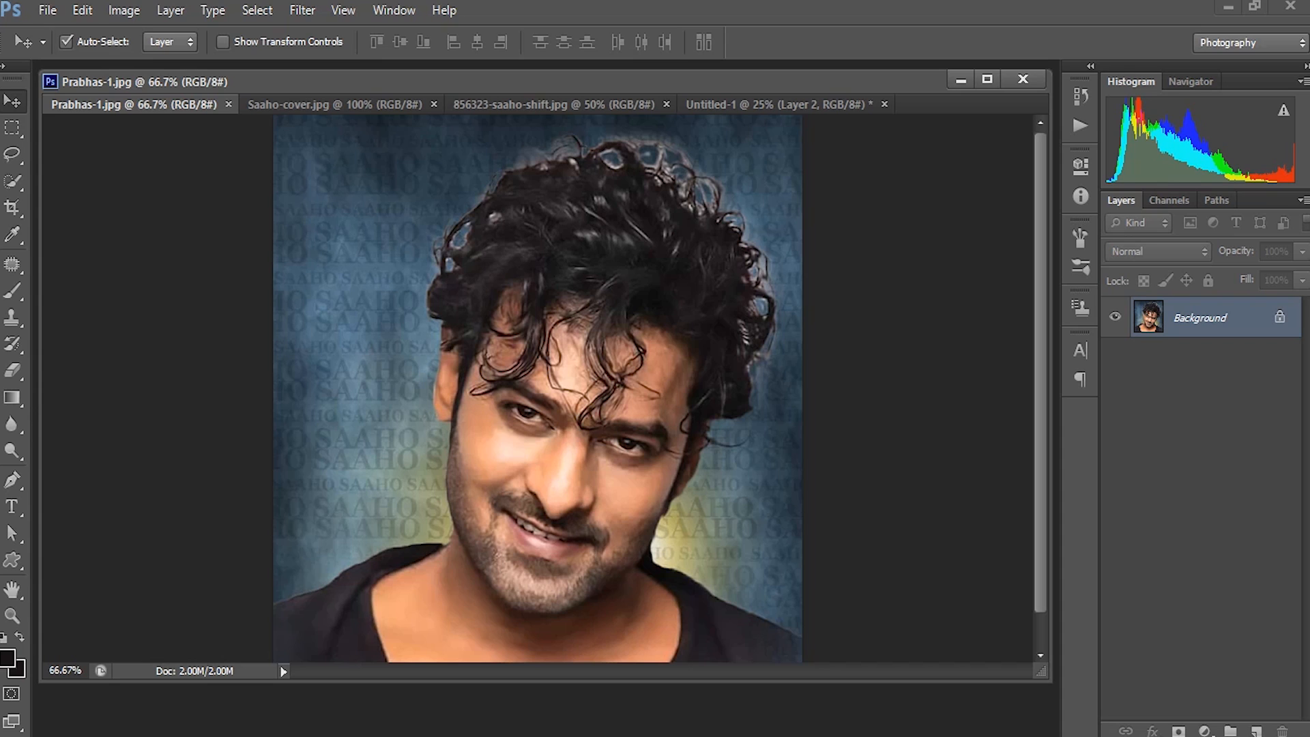
key(w)
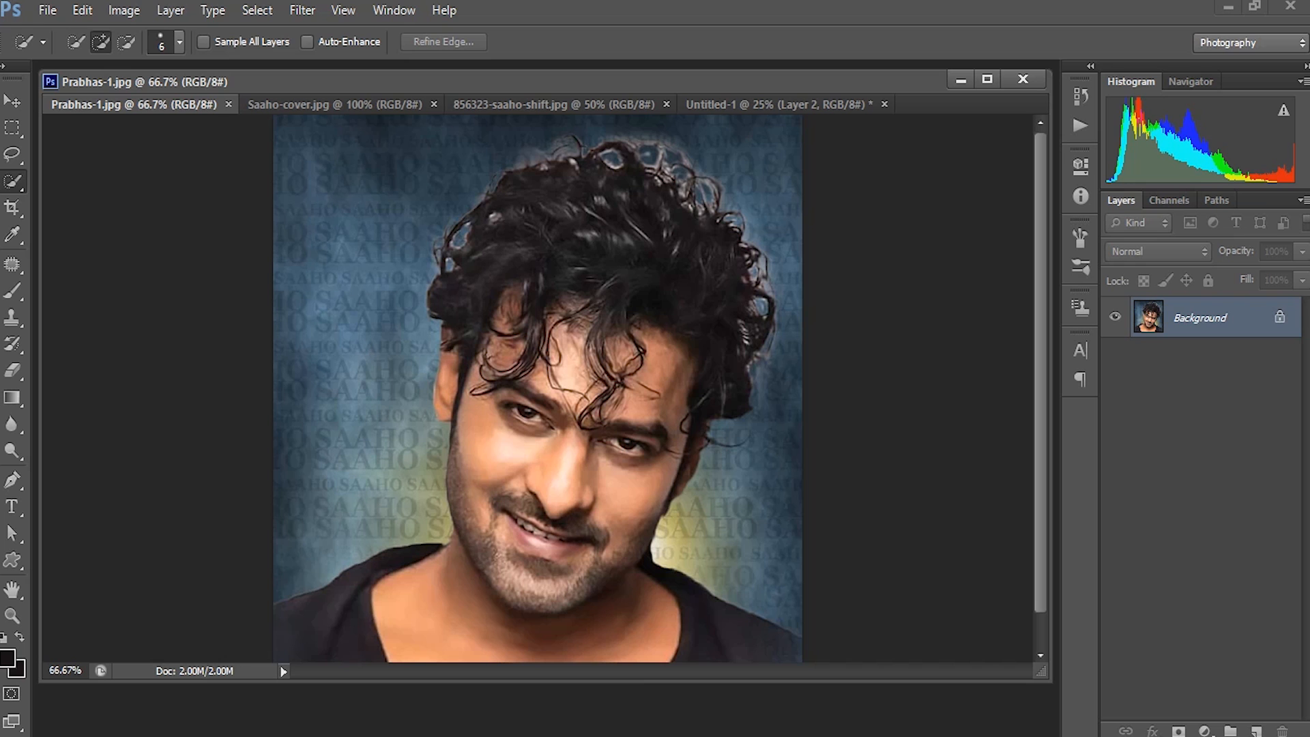
mouse_move(321, 653)
mouse_down()
mouse_move(559, 539)
mouse_move(655, 464)
mouse_move(539, 177)
mouse_move(724, 382)
mouse_up()
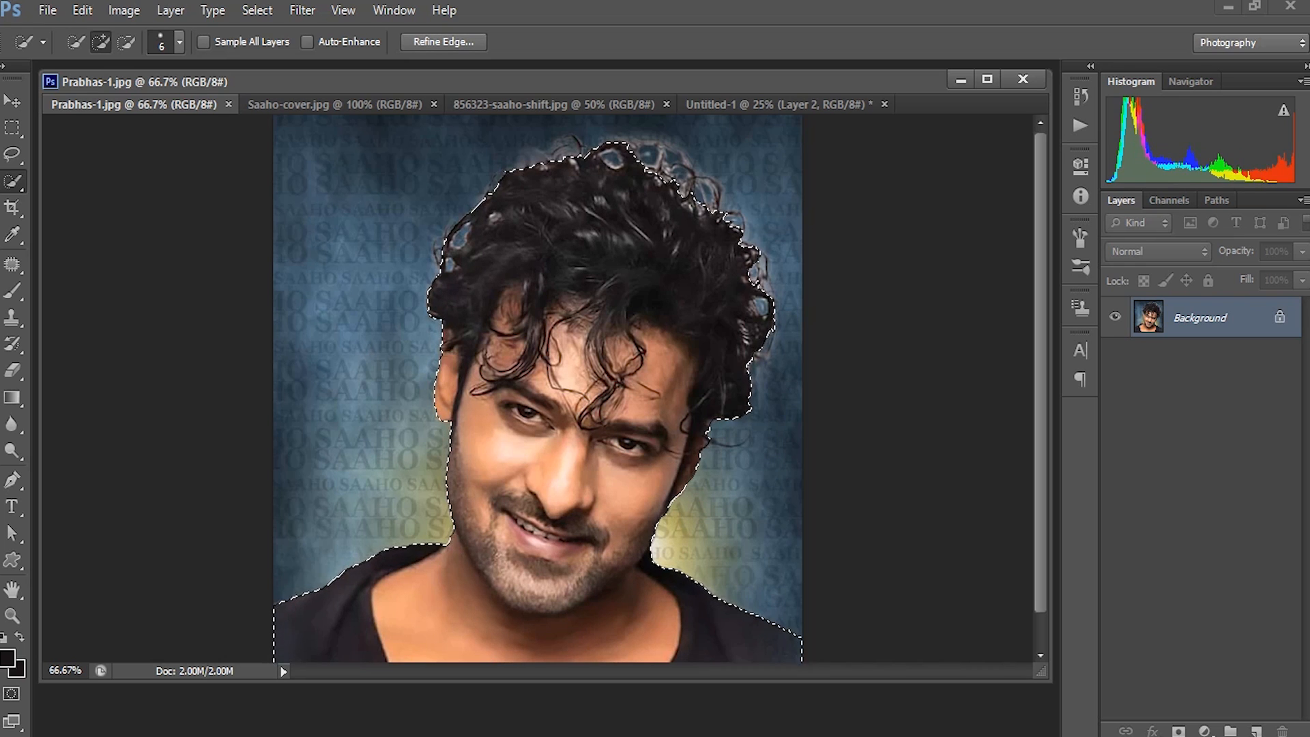
drag(659, 160, 740, 235)
click(126, 43)
mouse_move(739, 183)
mouse_down()
mouse_move(693, 140)
mouse_move(591, 131)
mouse_up()
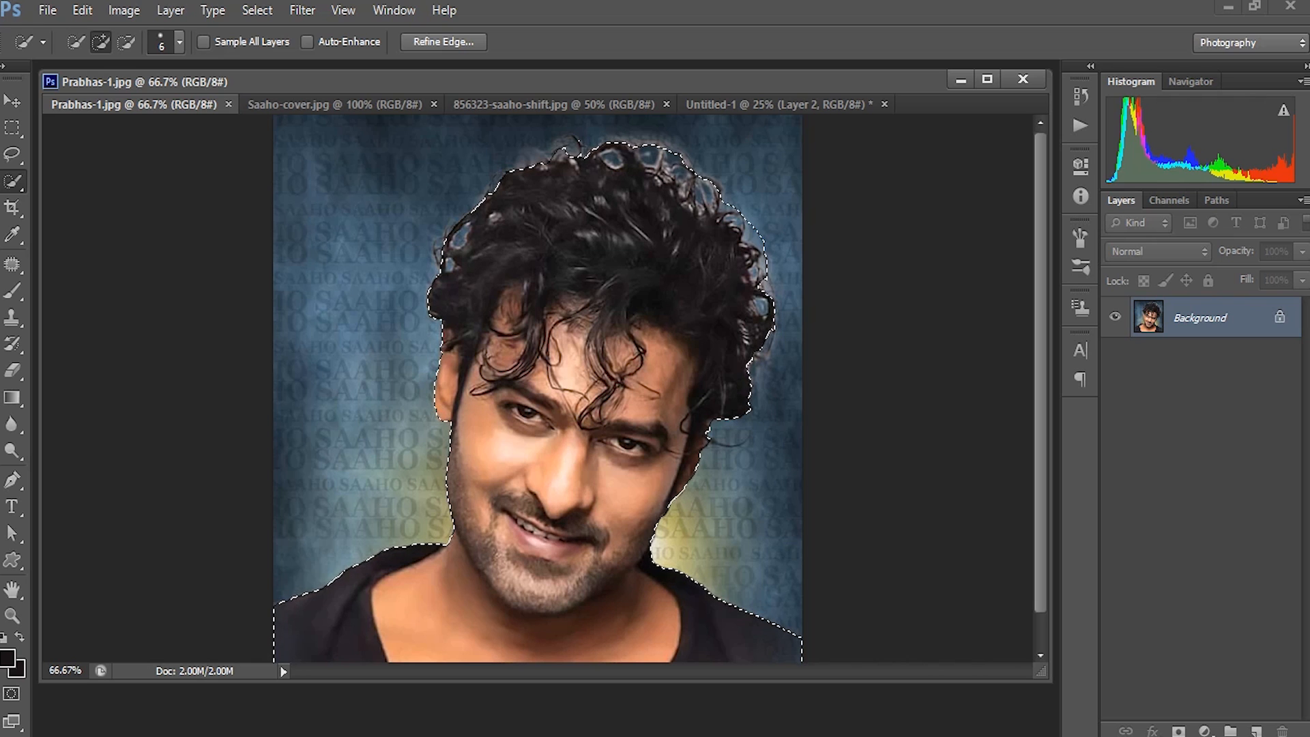
Open Refine Edge for the man's selection, enable Smart Radius and set Contrast to 2%.
click(444, 42)
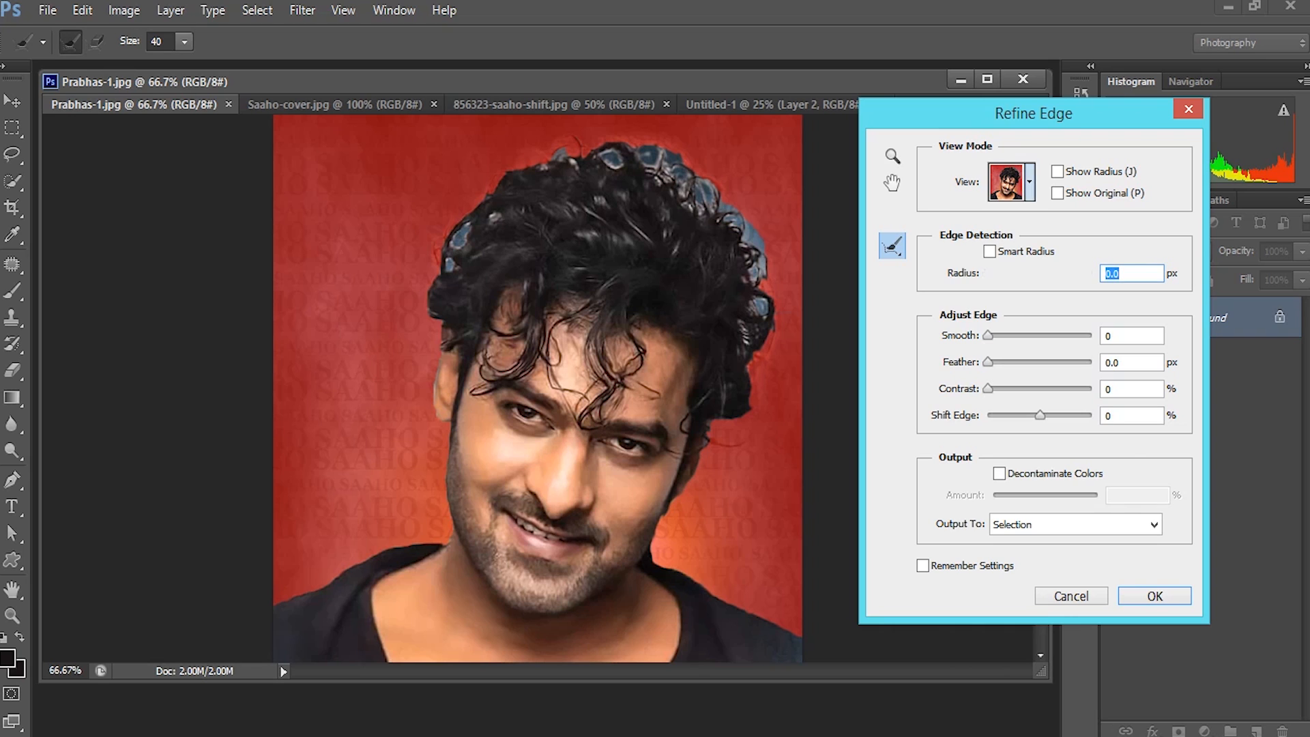
click(1029, 182)
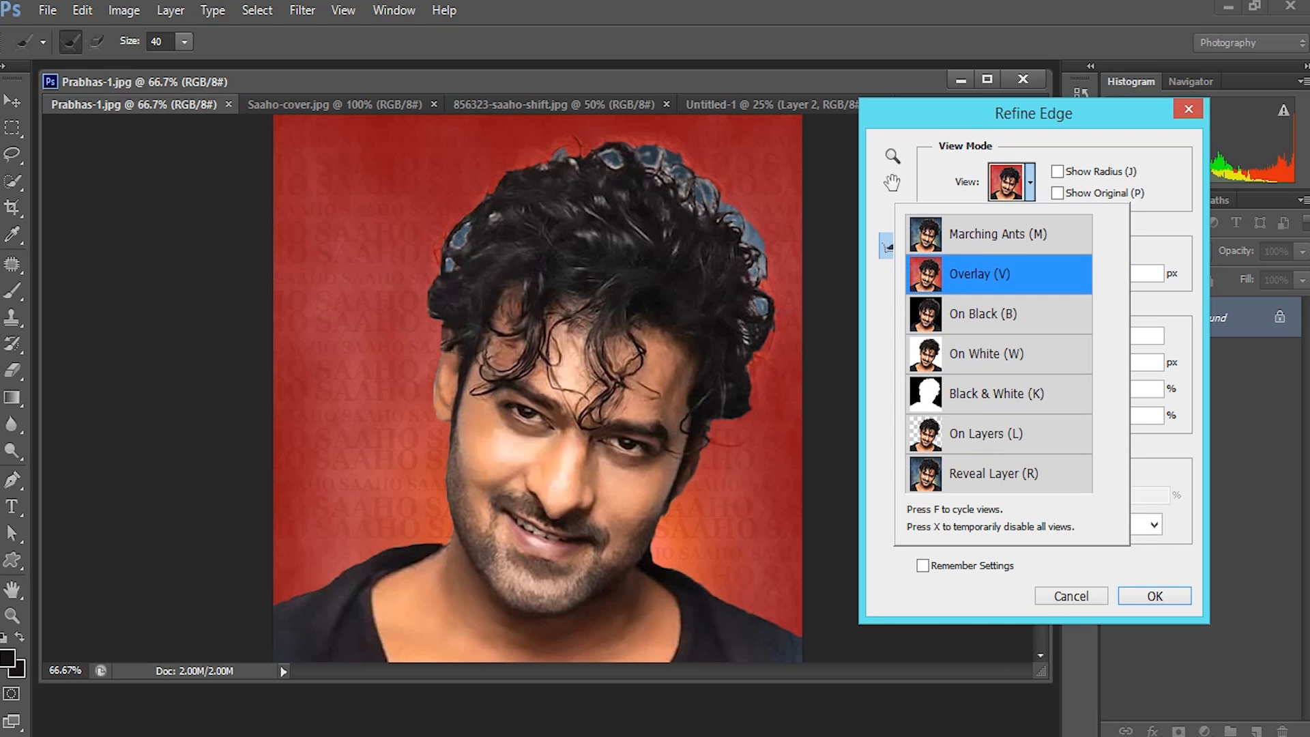
click(1029, 181)
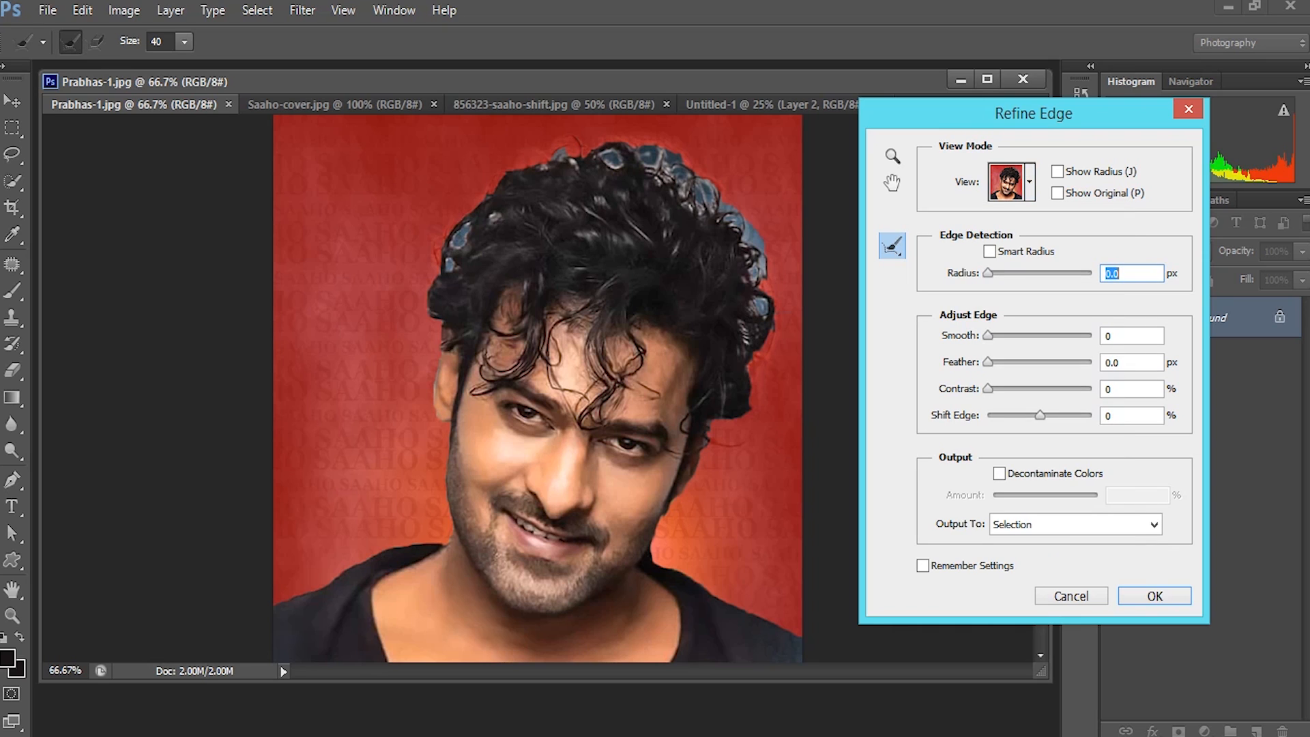
click(989, 252)
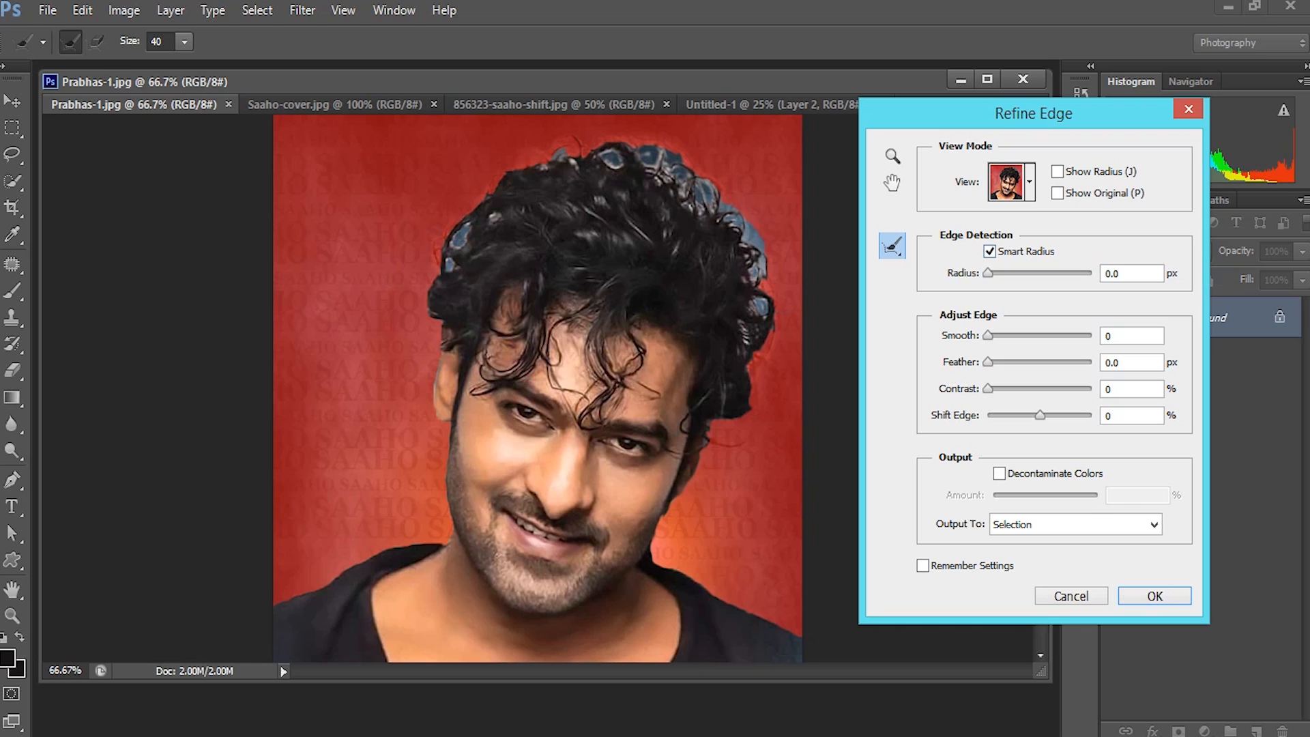
double_click(1119, 389)
text(2)
Refine the outline of the curly hair, apply the refinement and transfer the selected man into Untitled-1.
mouse_move(764, 318)
mouse_down()
mouse_move(753, 236)
mouse_move(653, 160)
mouse_move(582, 144)
mouse_up()
drag(671, 162, 613, 161)
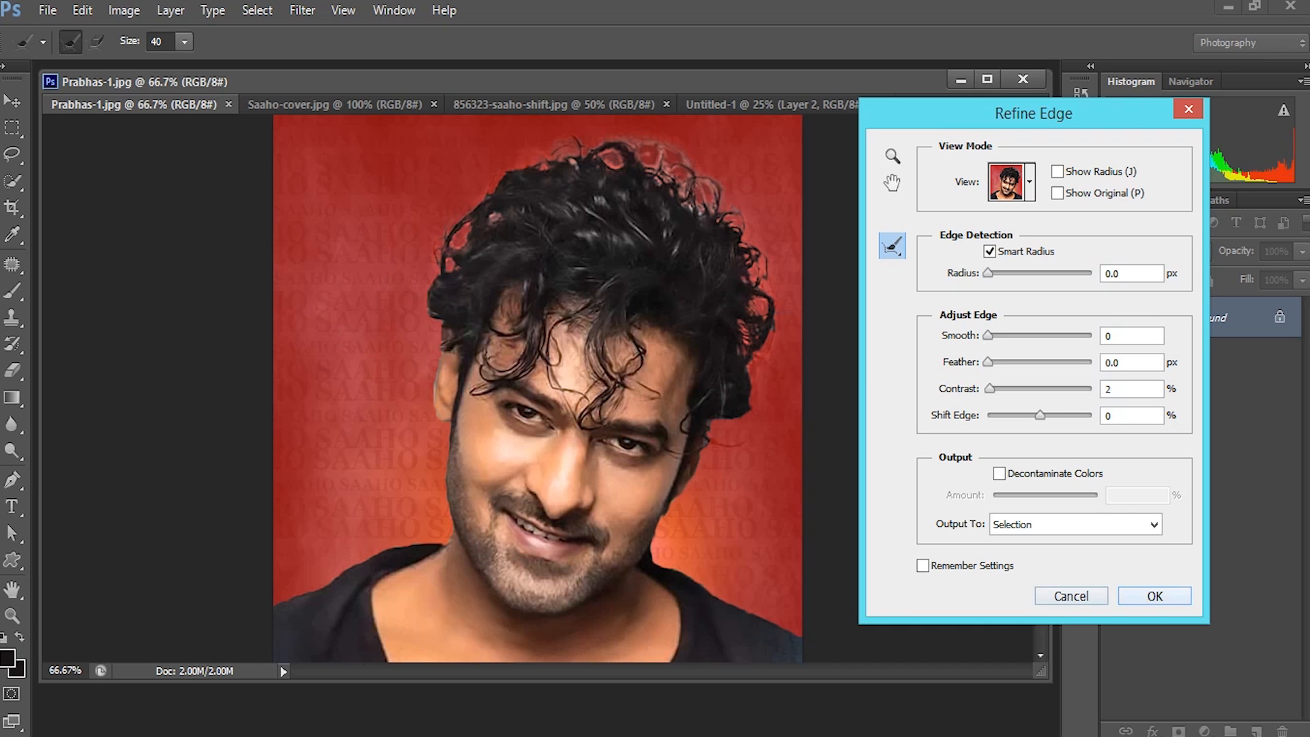
click(1155, 595)
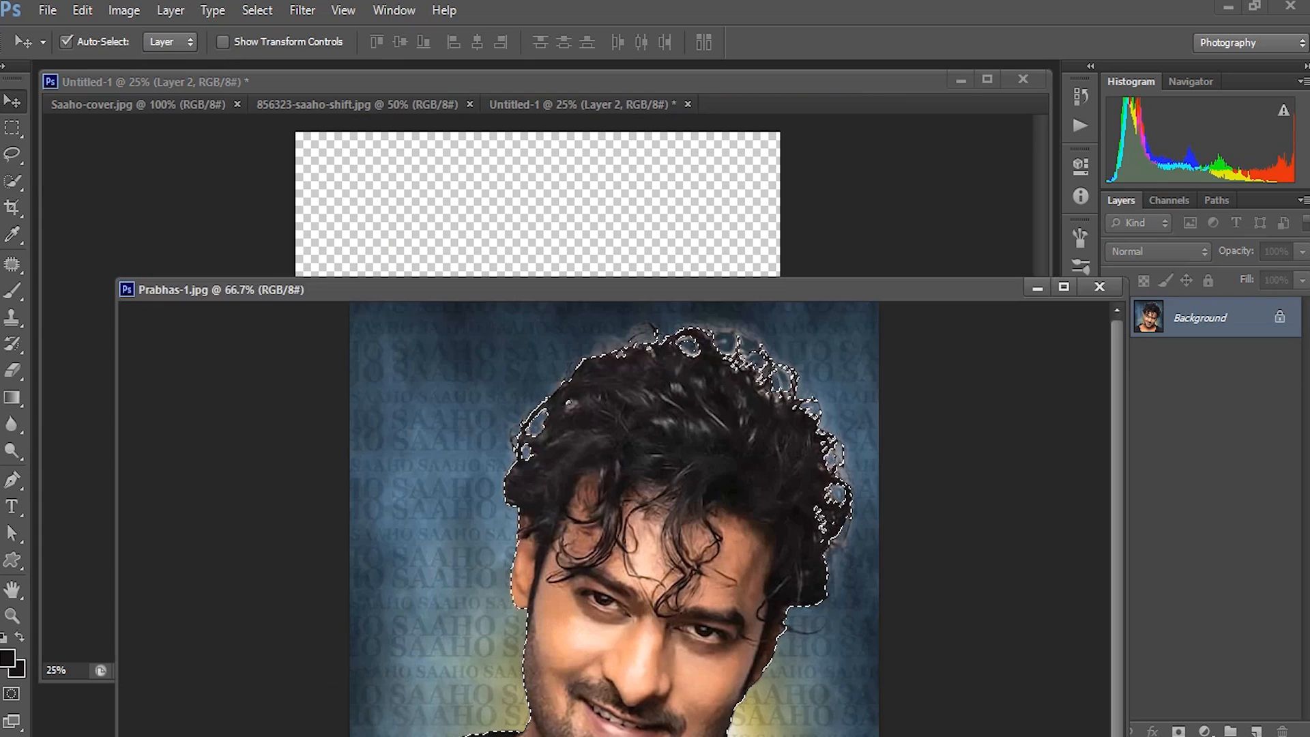
drag(594, 409, 721, 432)
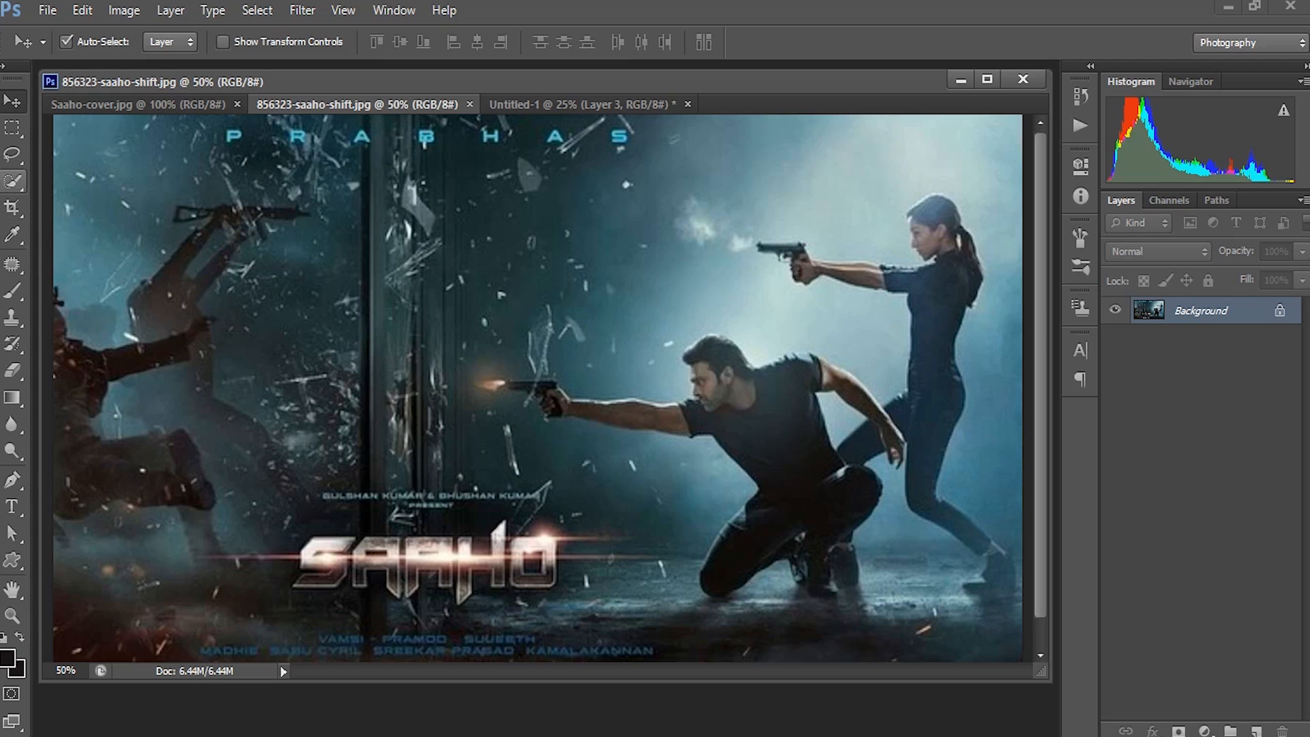
In 856323-saaho-shift.jpg, select the crouching man and the standing woman with the Quick Selection tool and clean up the selection outline.
key(w)
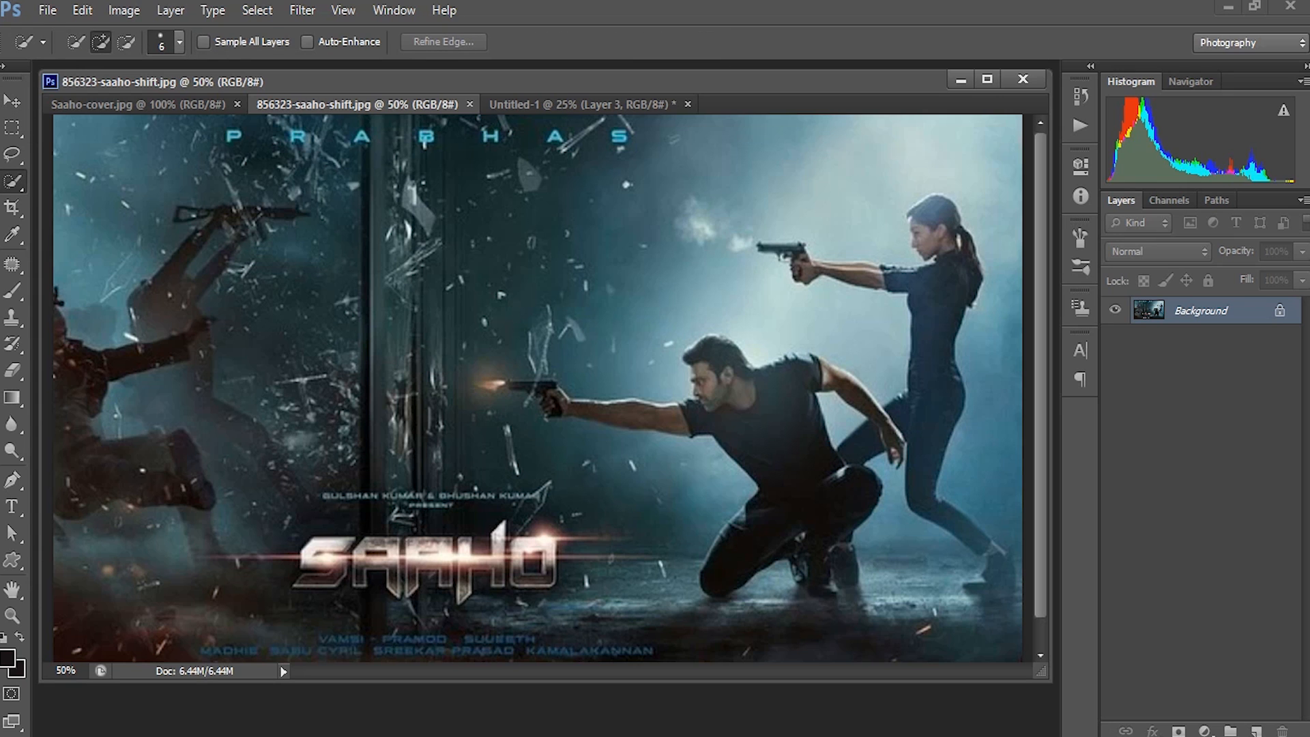
mouse_move(1010, 580)
mouse_down()
mouse_move(993, 566)
mouse_move(938, 232)
mouse_up()
drag(798, 389, 730, 567)
key(ctrl+plus)
scroll(538, 388, right, 3)
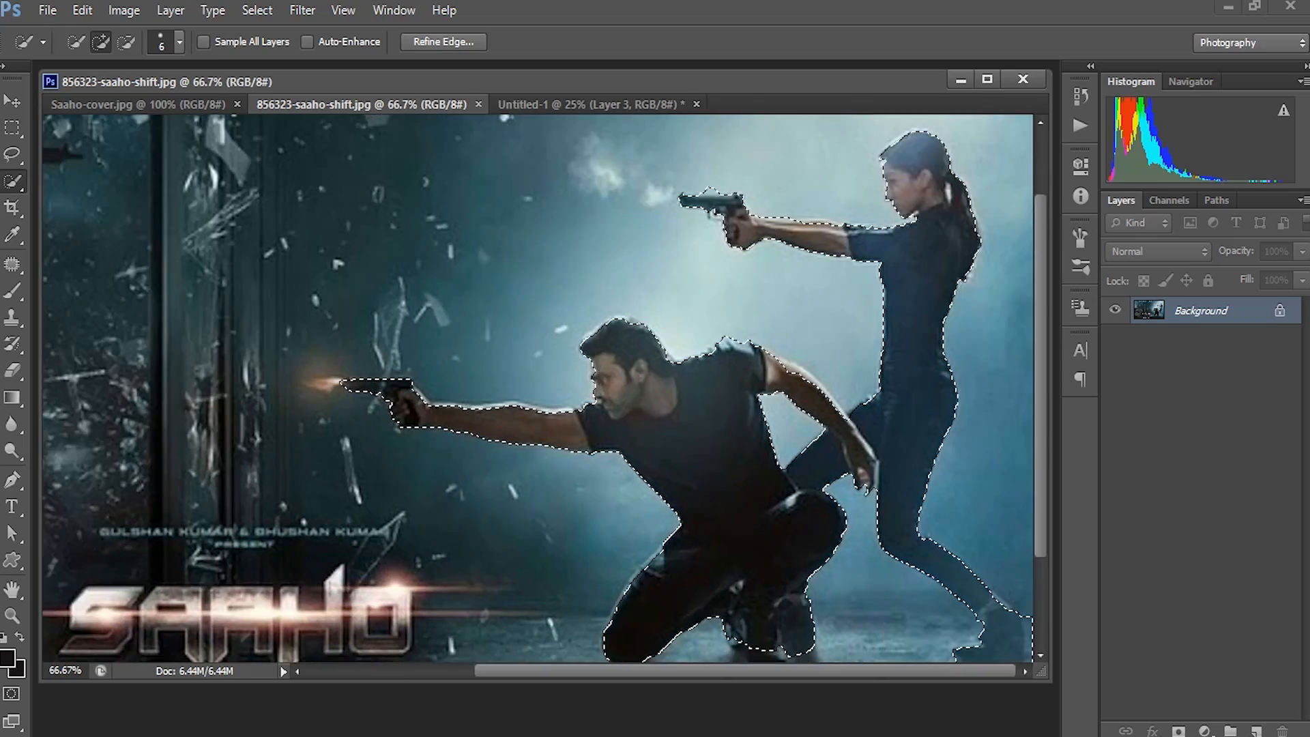
key(ctrl+plus)
scroll(538, 387, right, 4)
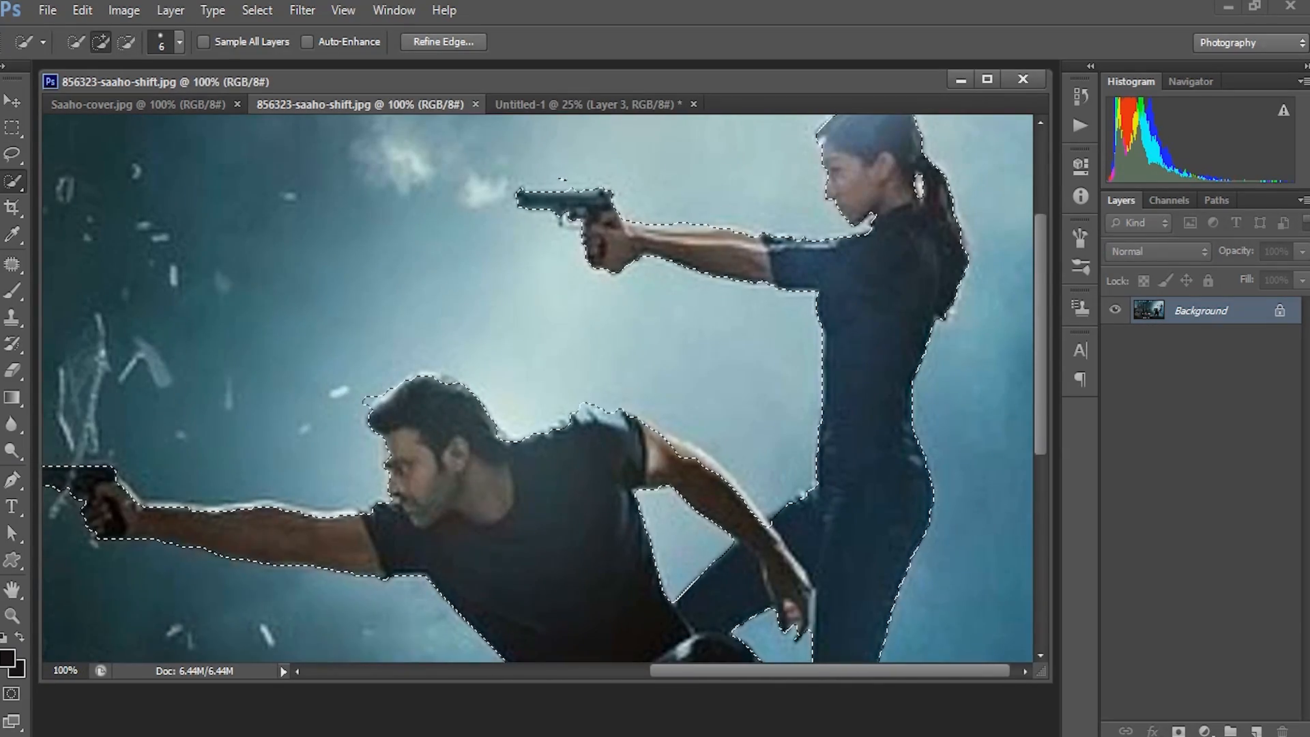
scroll(538, 387, down, 3)
scroll(538, 388, down, 3)
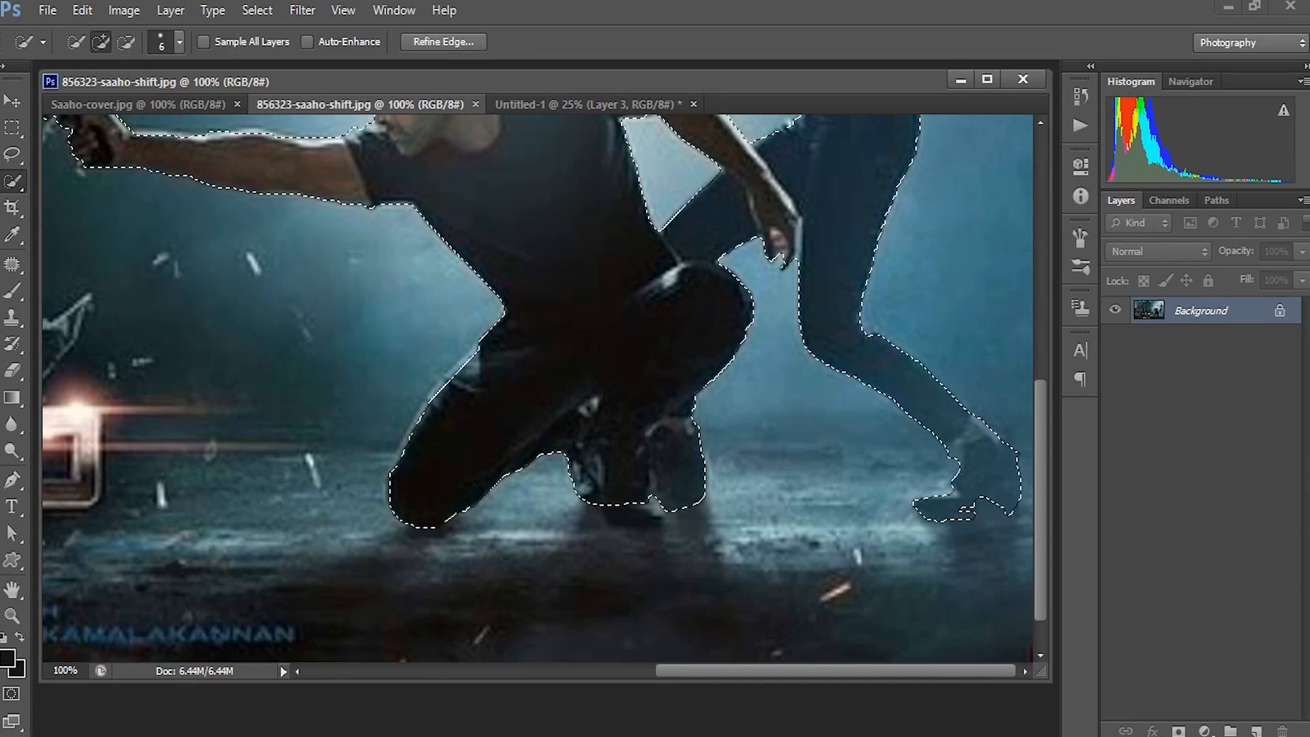
scroll(538, 388, up, 7)
key(ctrl+plus)
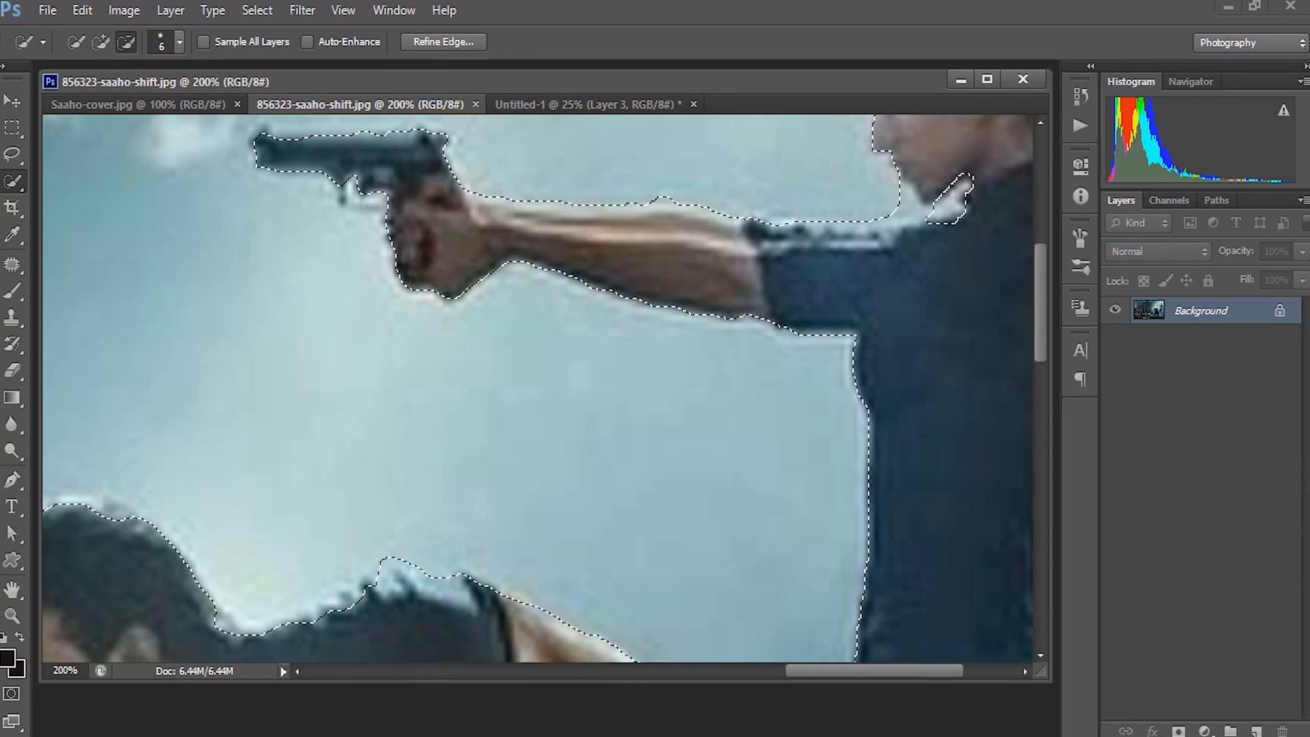
double_click(12, 589)
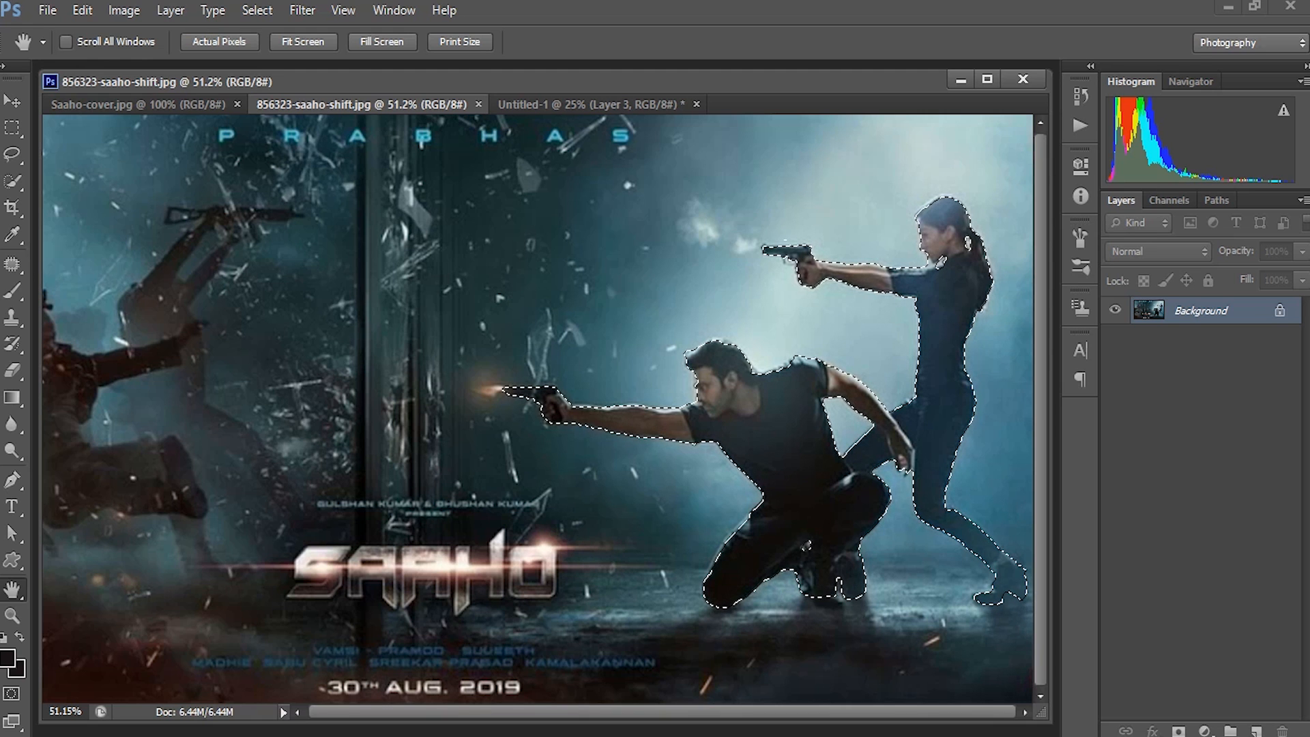
Transfer the selected armed pair into Untitled-1, close the source image and position the pair over the background beside the large head.
key(v)
drag(362, 103, 285, 347)
drag(888, 631, 702, 301)
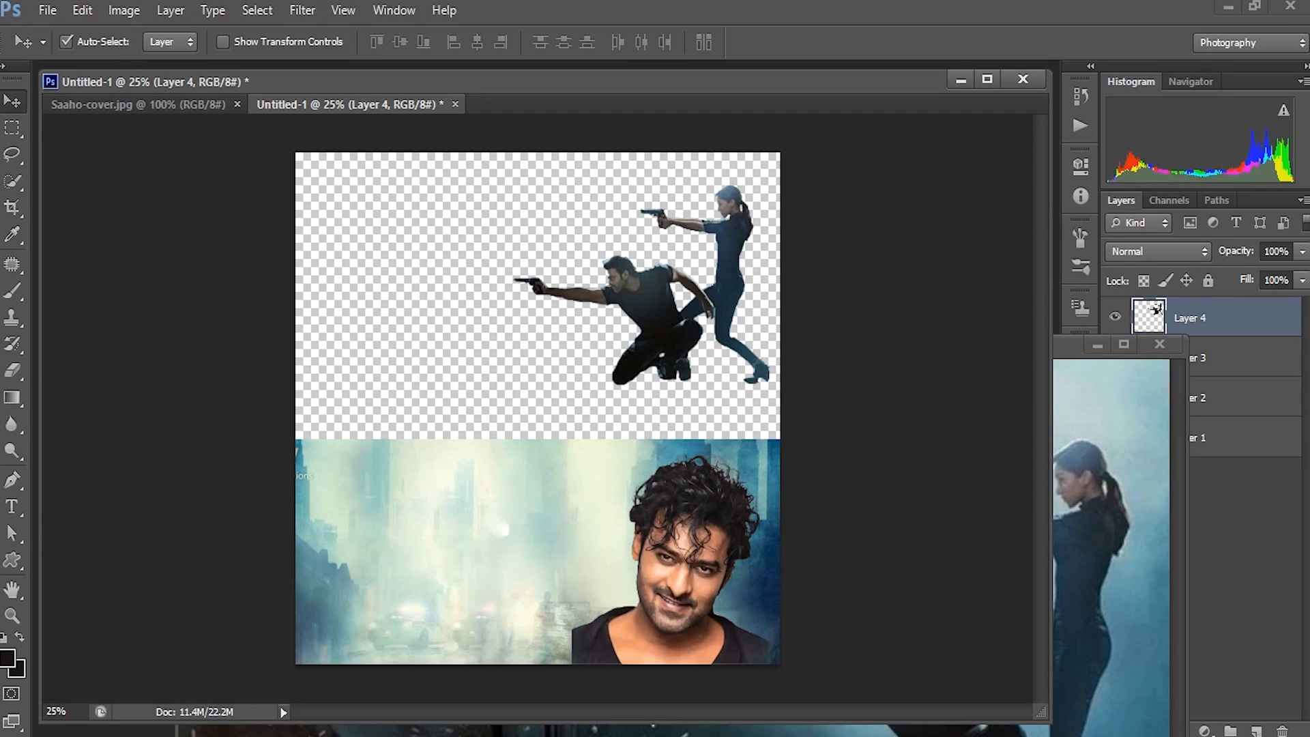
click(1070, 347)
click(1159, 343)
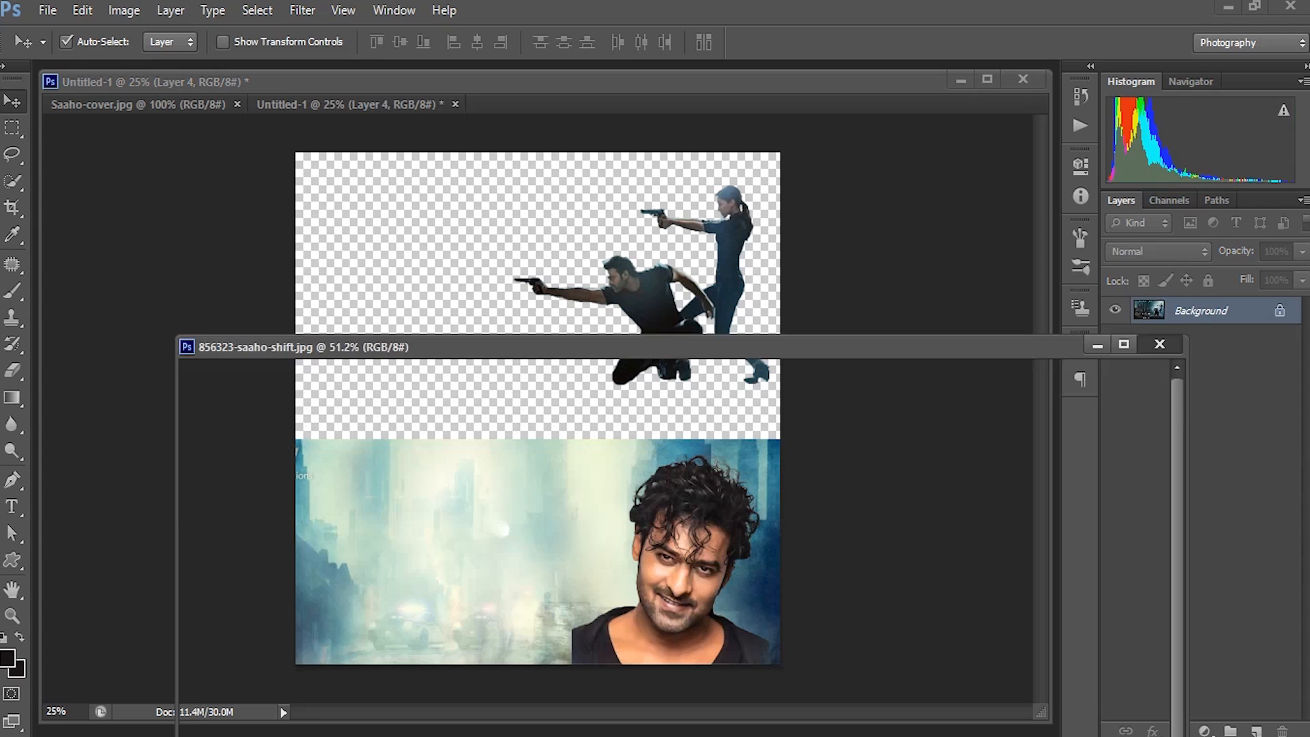
drag(656, 266, 527, 561)
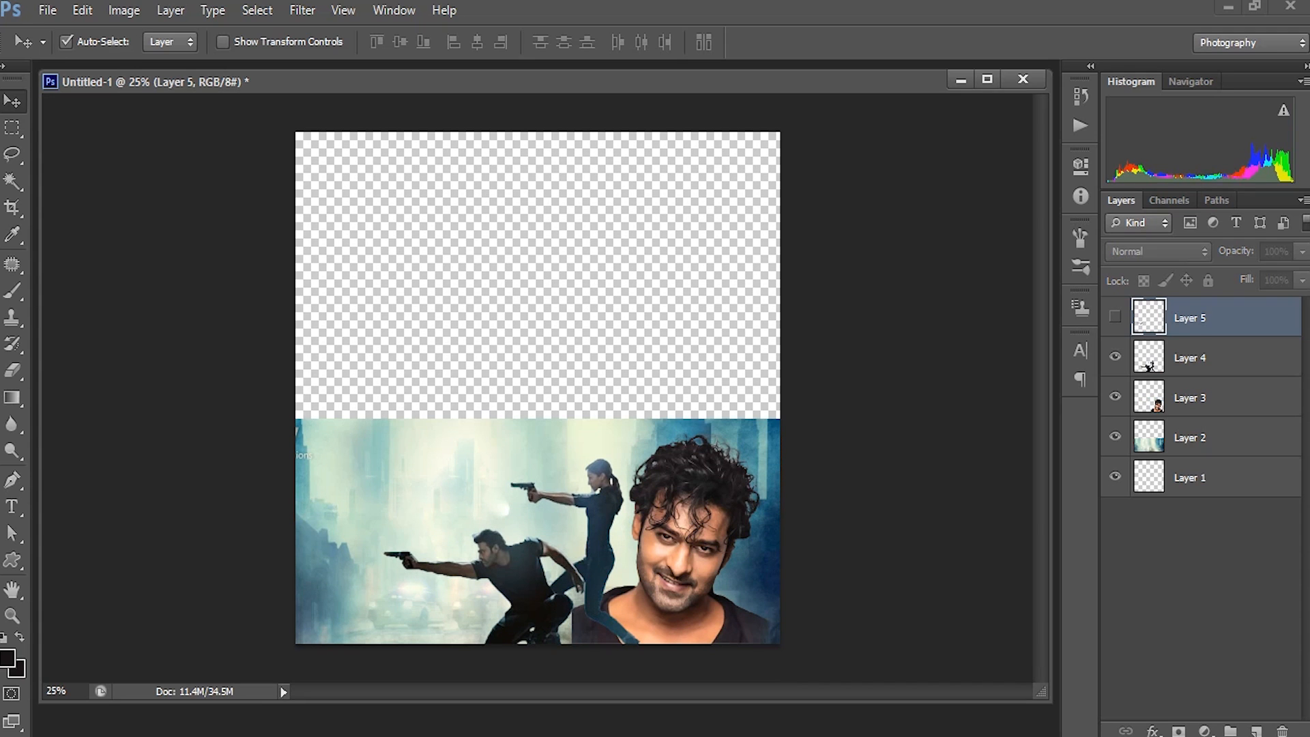
Hide Layer 4, move the large head closer to the canvas's bottom-right corner and shift the city background slightly right.
click(1115, 357)
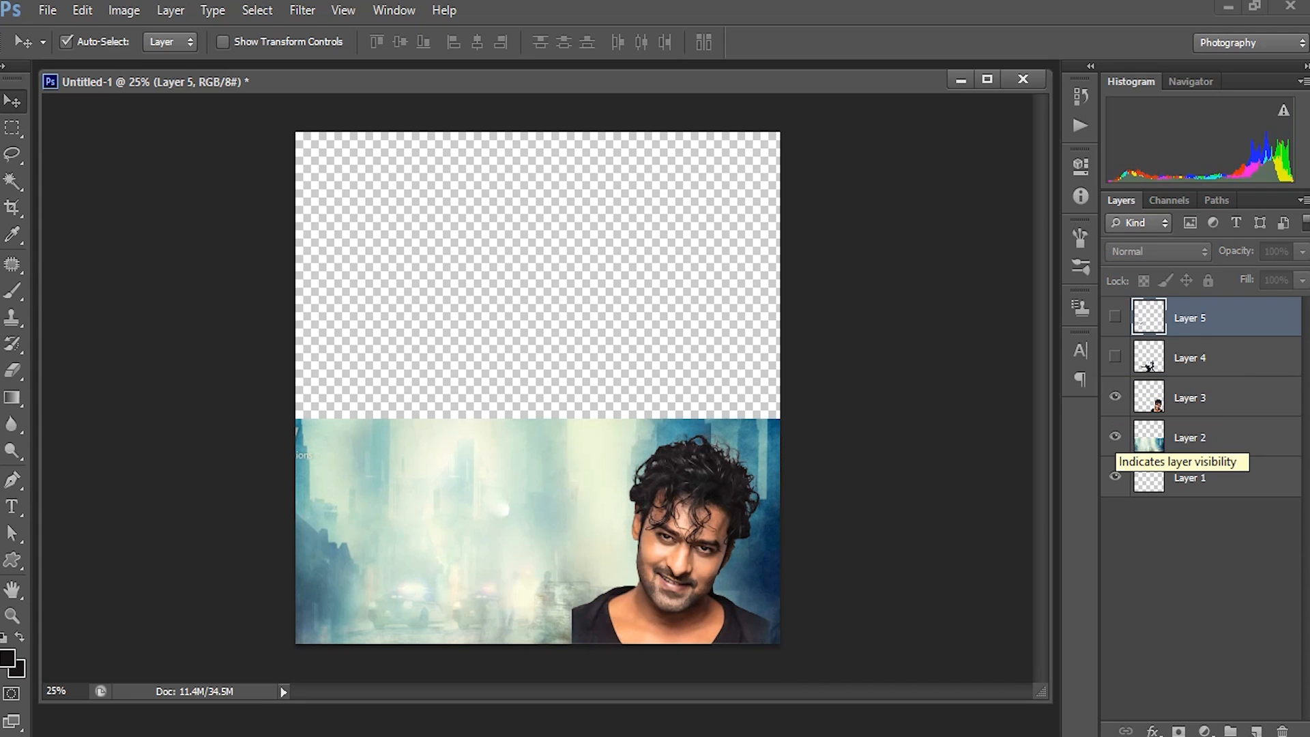
drag(681, 531, 694, 553)
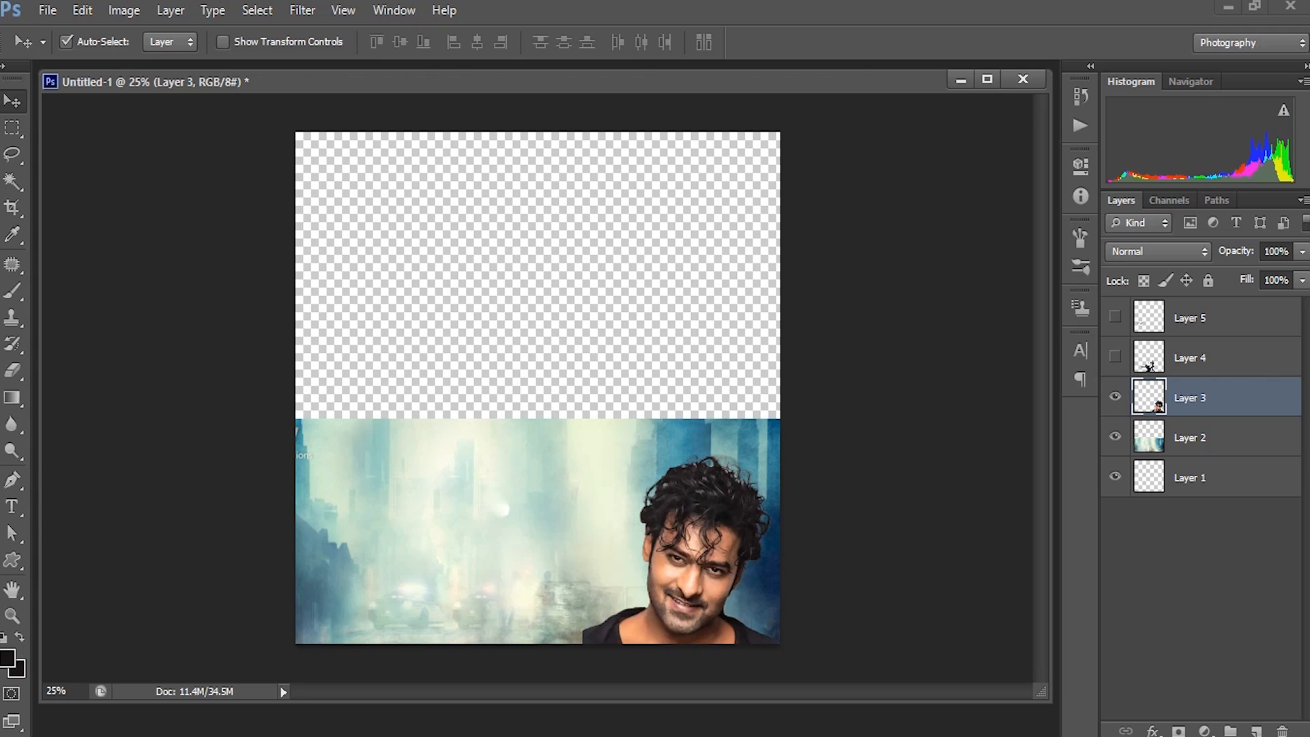
drag(580, 532, 582, 532)
click(694, 553)
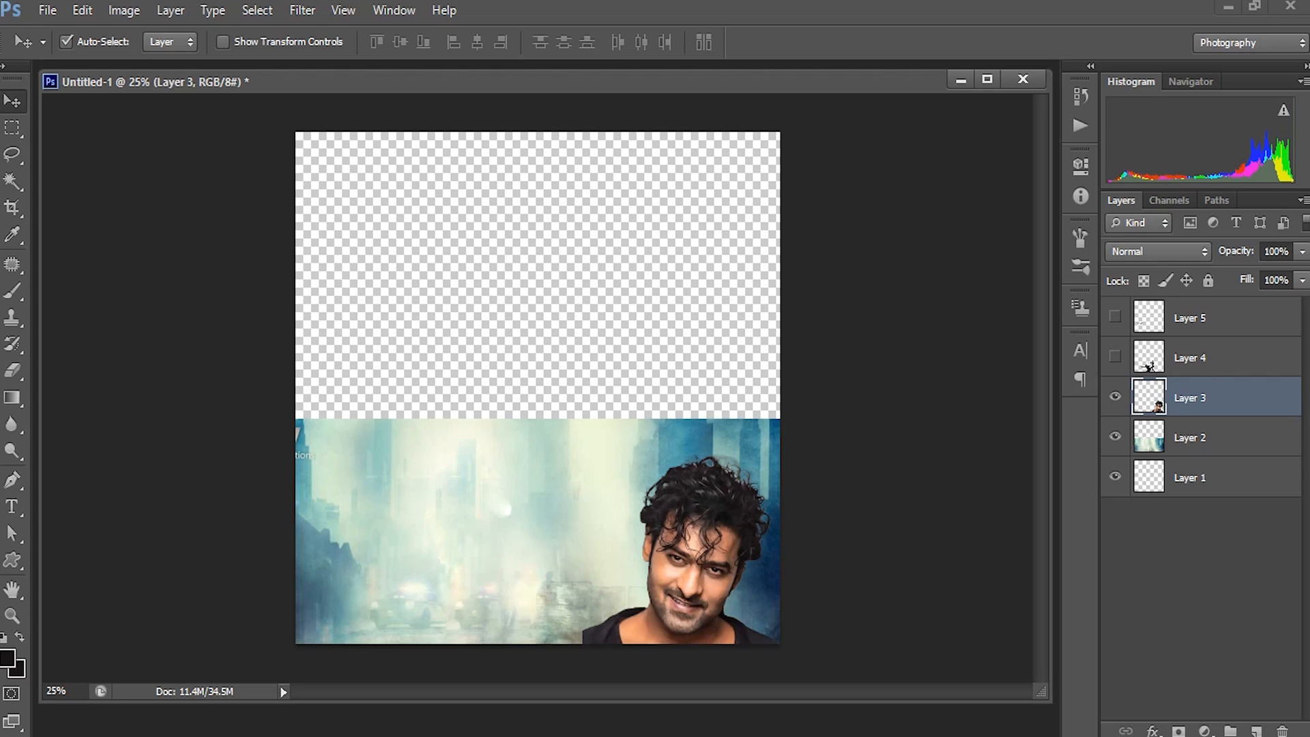
Try the Overlay and Linear Dodge (Add) blend modes on the large head's layer.
click(1158, 251)
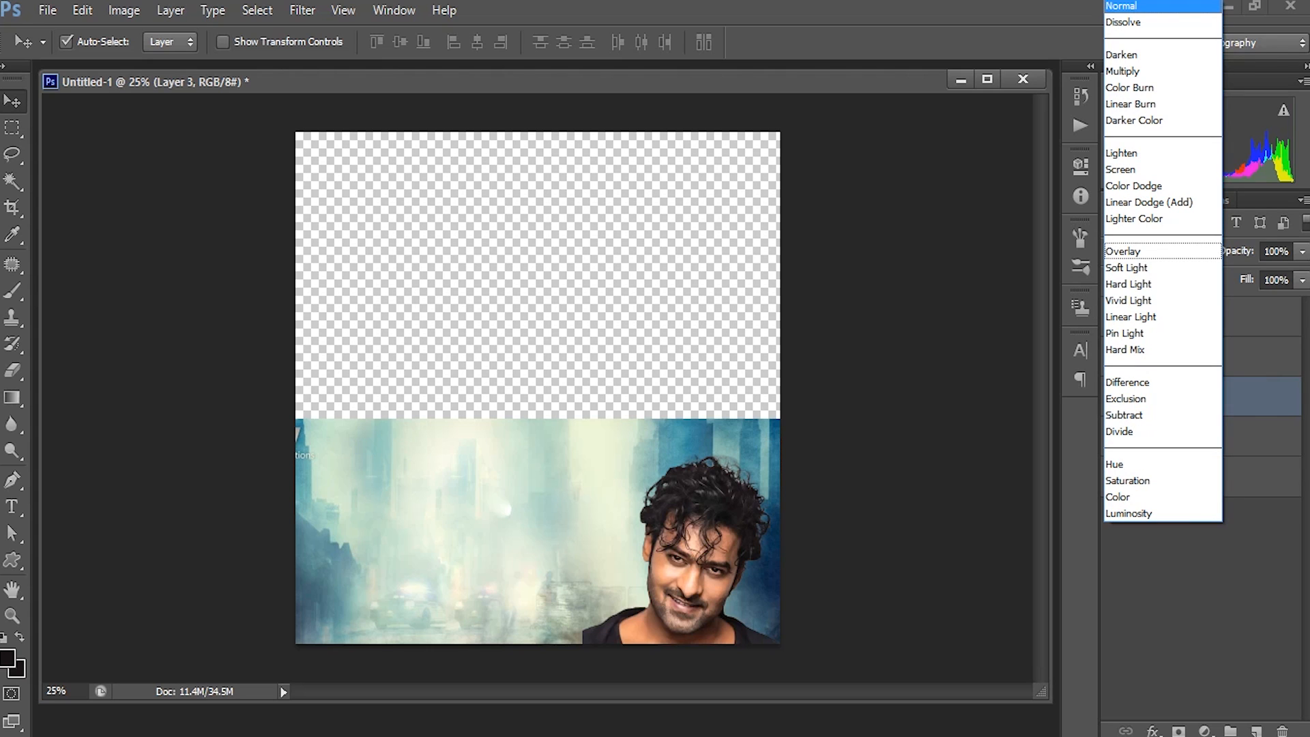
click(1158, 251)
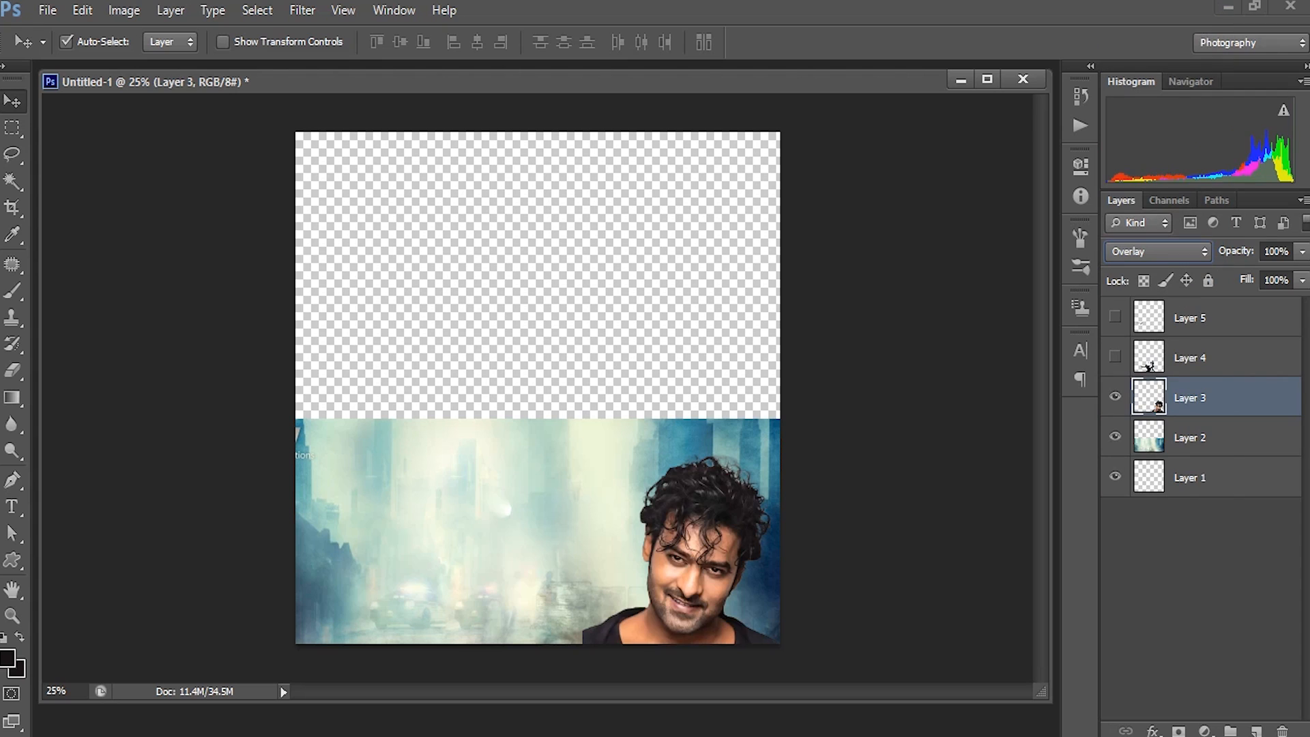
click(1158, 251)
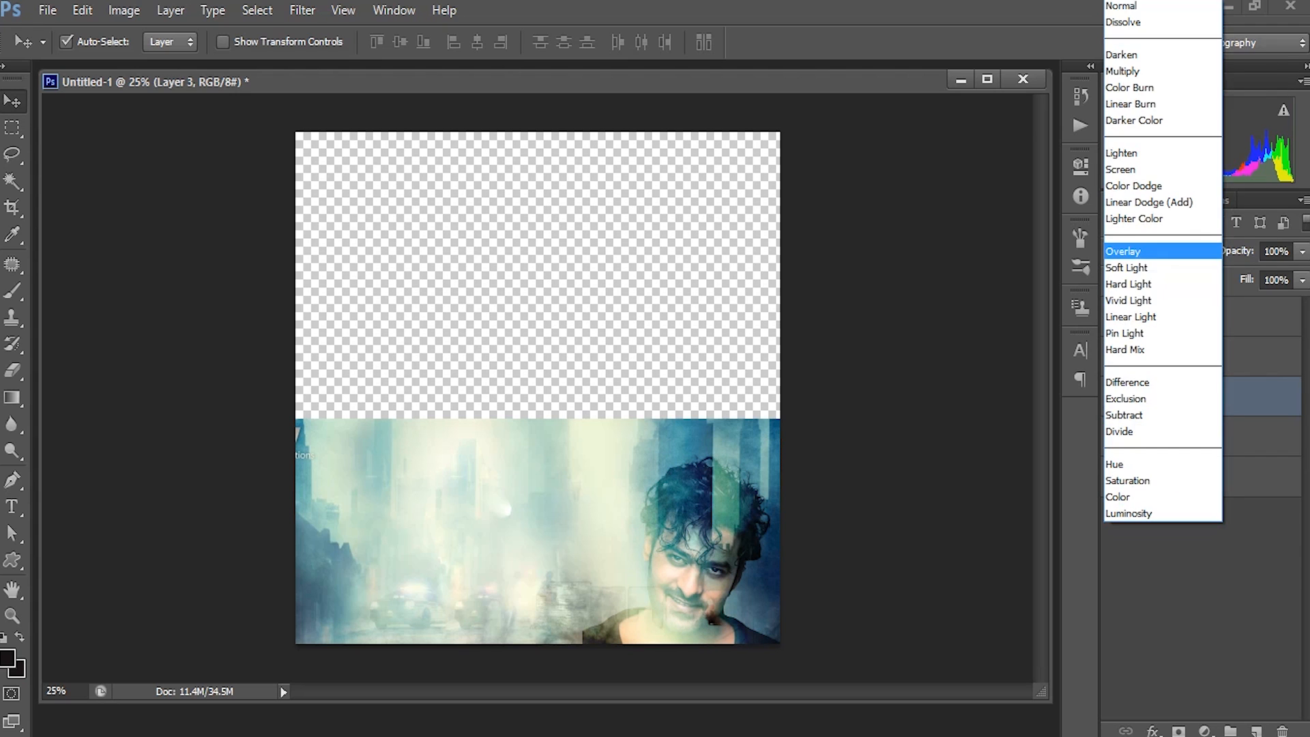
click(1157, 166)
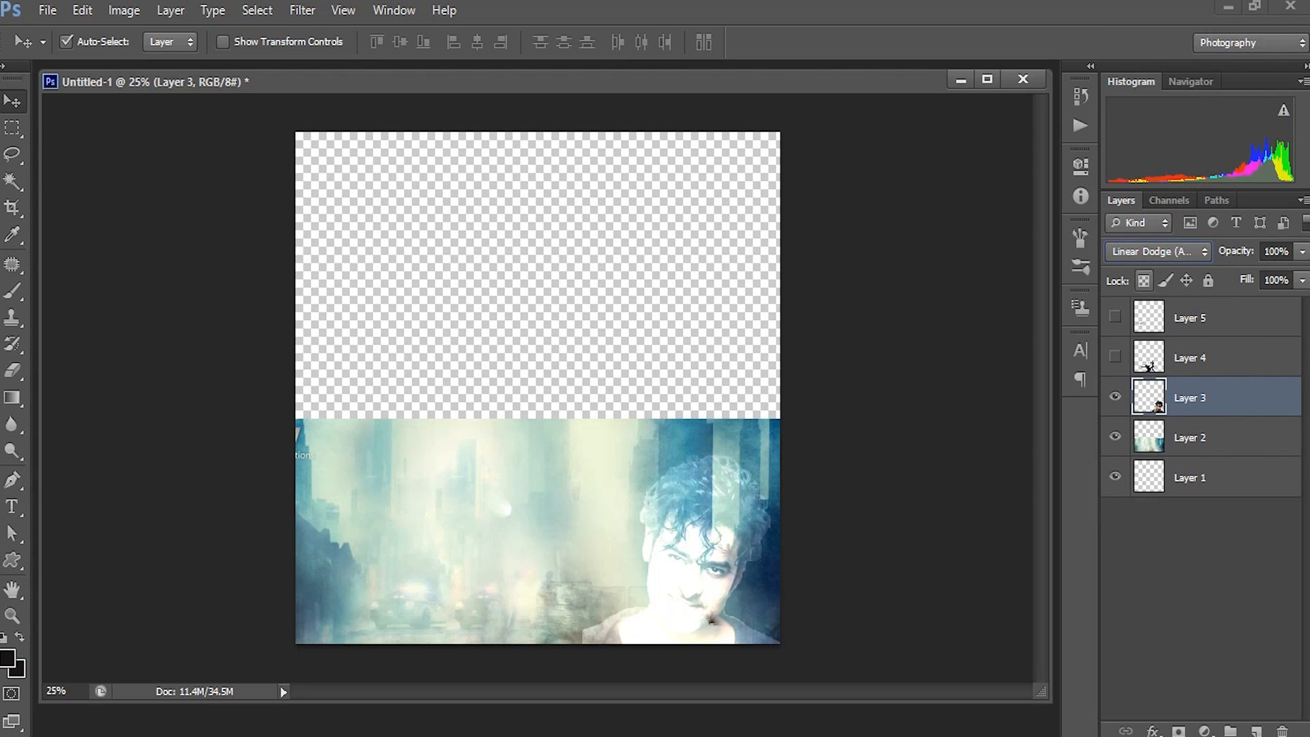
Set Layer 3's blend mode to Luminosity, and show Layer 4 again with the armed pair shifted closer to the large head.
click(1158, 252)
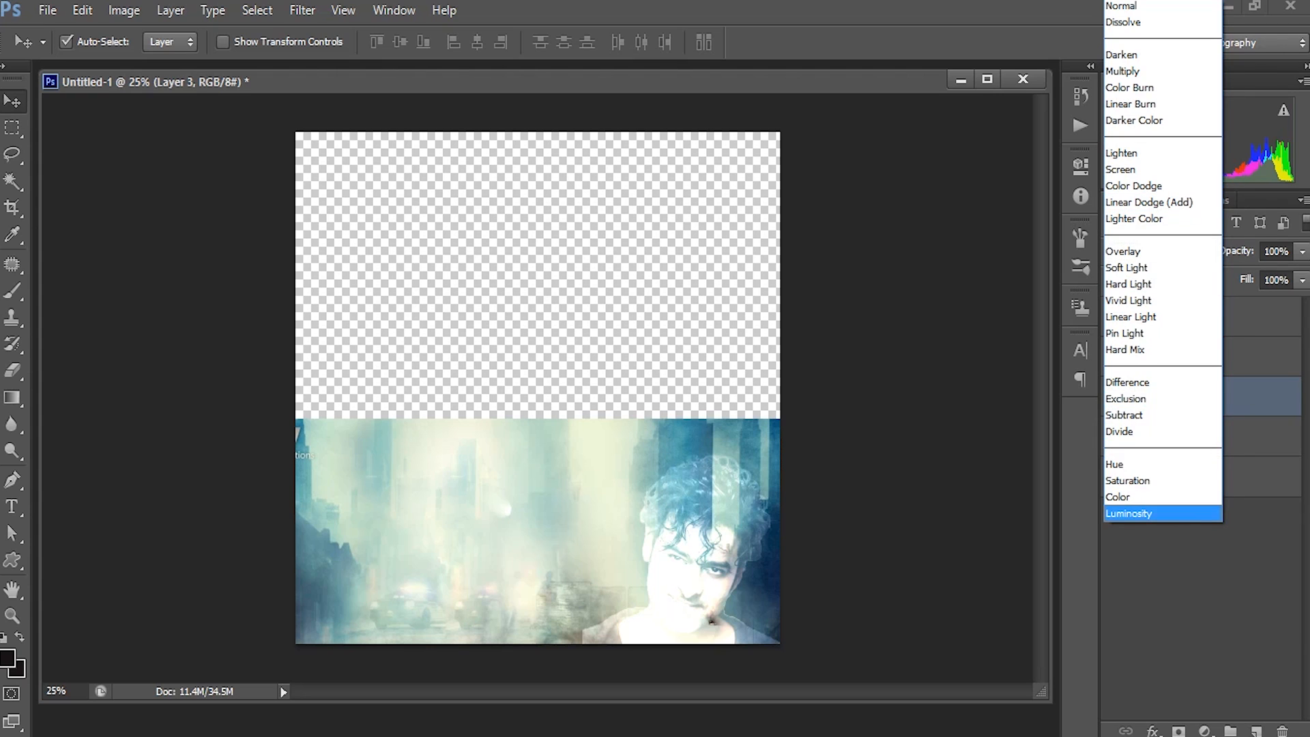
click(1129, 513)
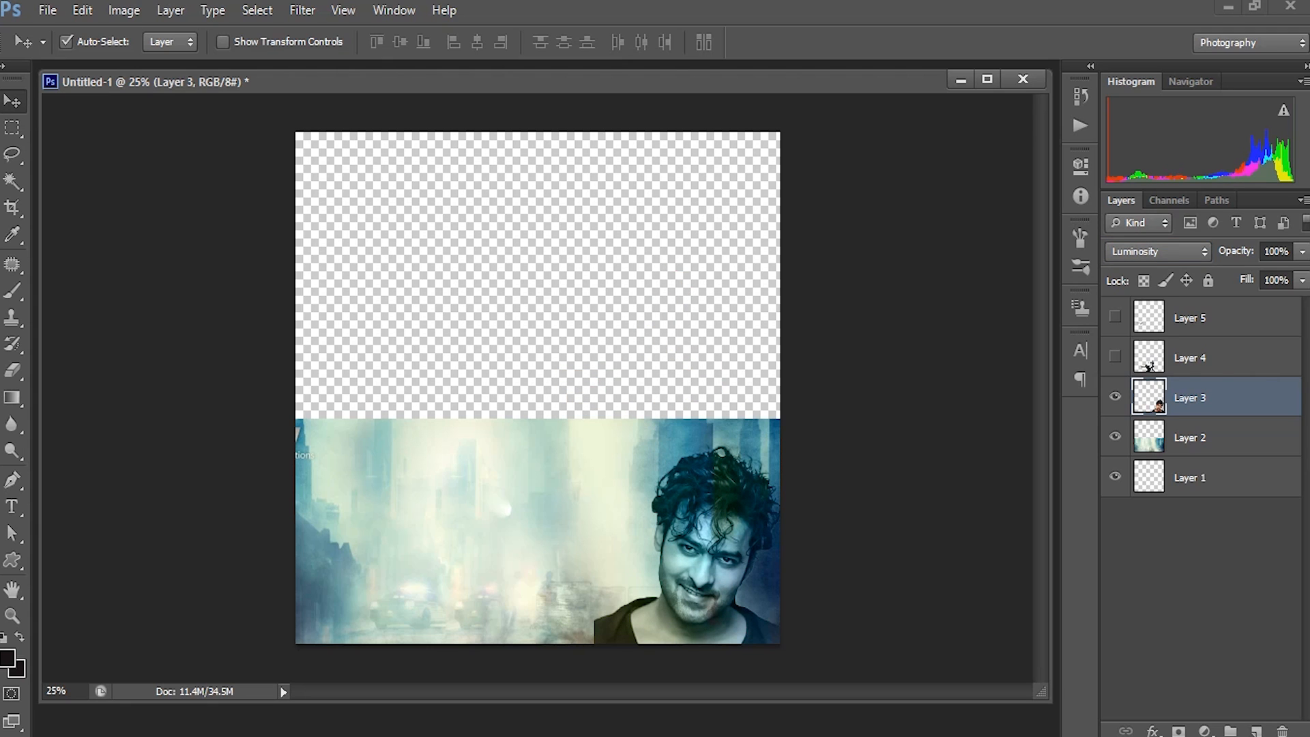
click(1115, 356)
drag(597, 570, 637, 533)
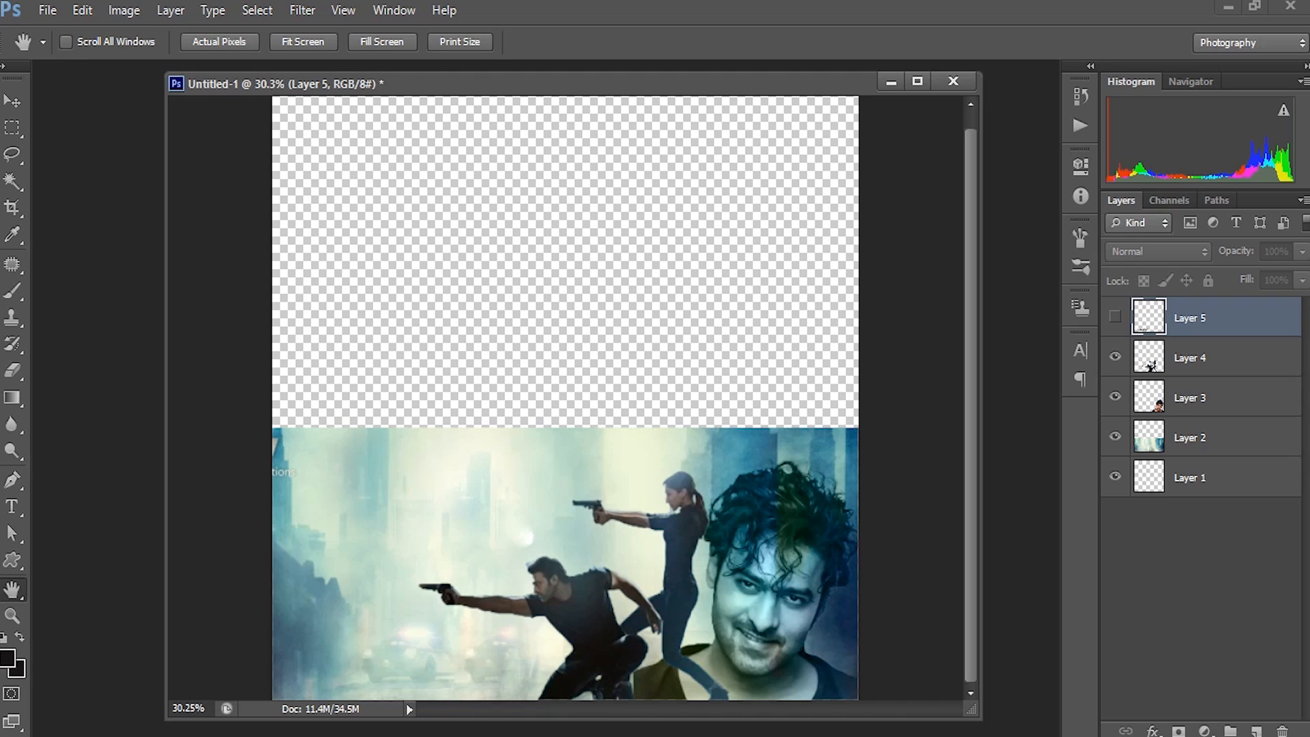
Erase the upper part of the Layer 2 background around the head and above the figures, leaving a sloping edge at the left.
click(1217, 437)
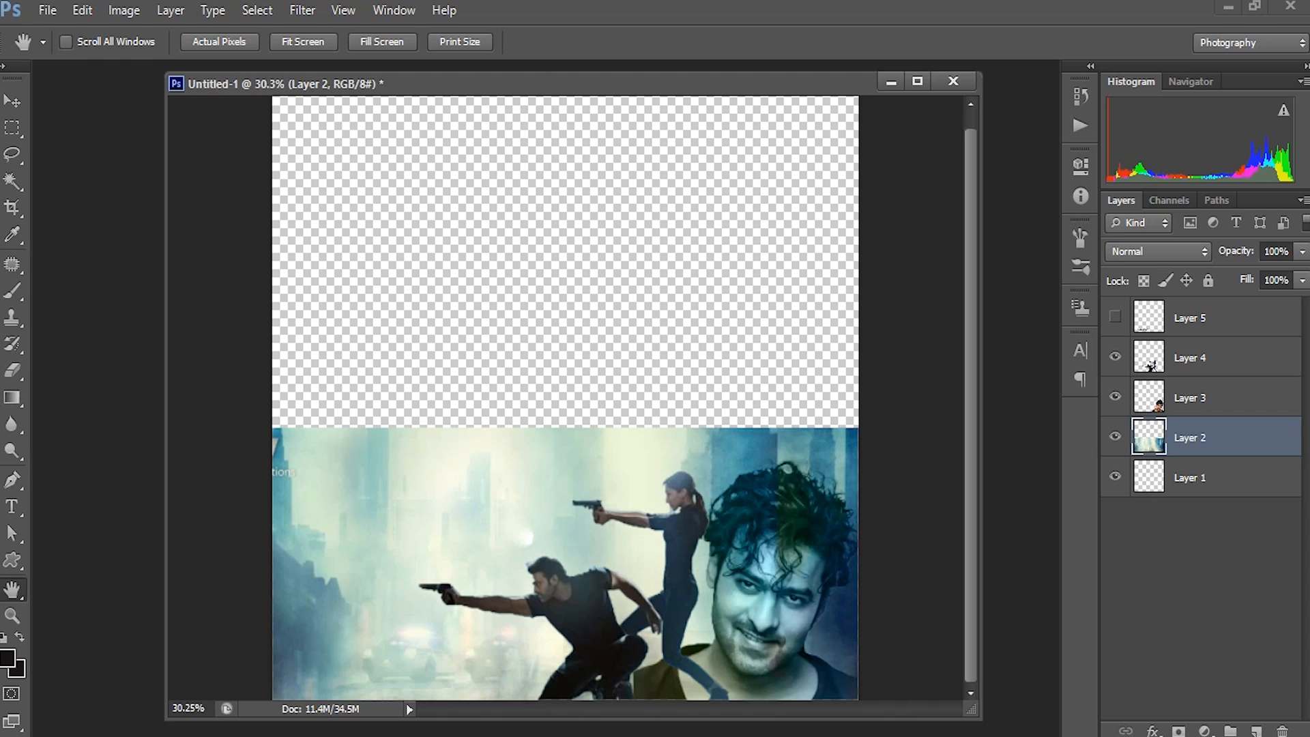
key(e)
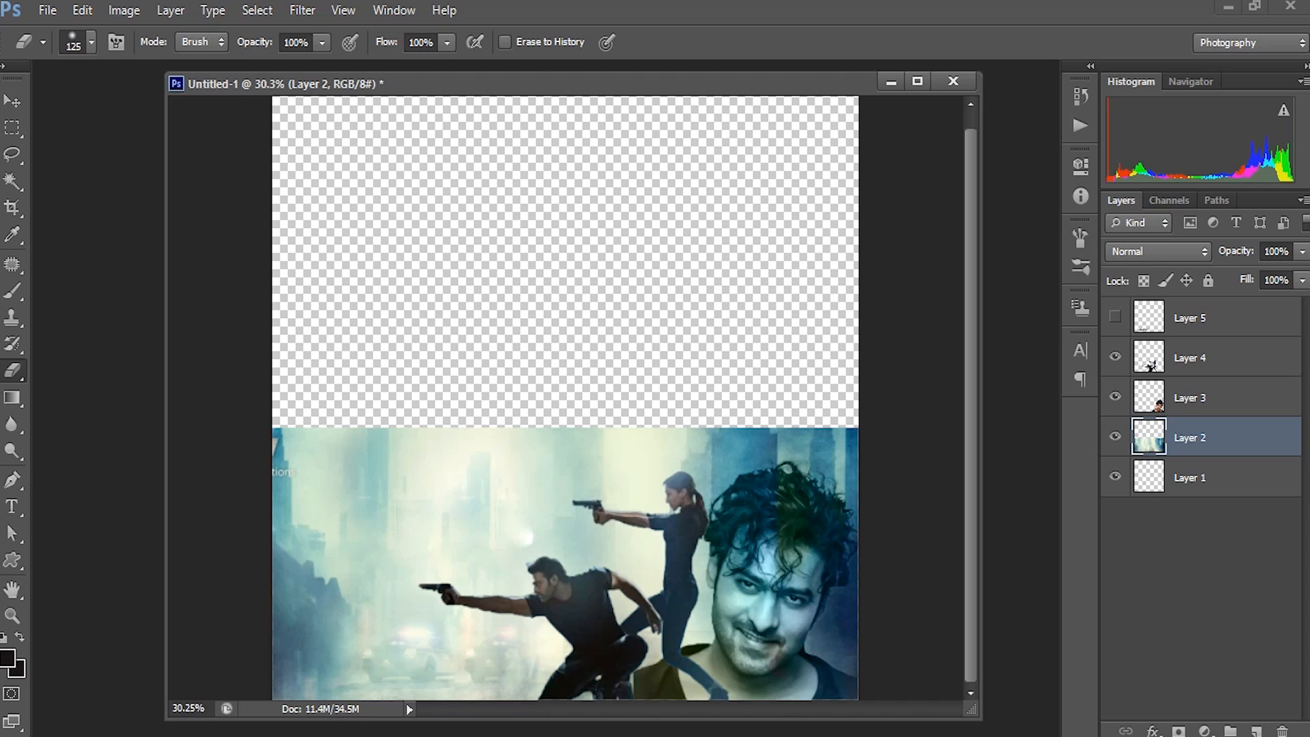
mouse_move(853, 676)
mouse_down()
mouse_move(825, 638)
mouse_move(848, 491)
mouse_move(818, 446)
mouse_move(728, 442)
mouse_move(615, 468)
mouse_move(592, 484)
mouse_move(623, 551)
mouse_move(600, 559)
mouse_move(577, 544)
mouse_move(510, 574)
mouse_move(479, 578)
mouse_move(554, 499)
mouse_move(532, 484)
mouse_move(409, 478)
mouse_up()
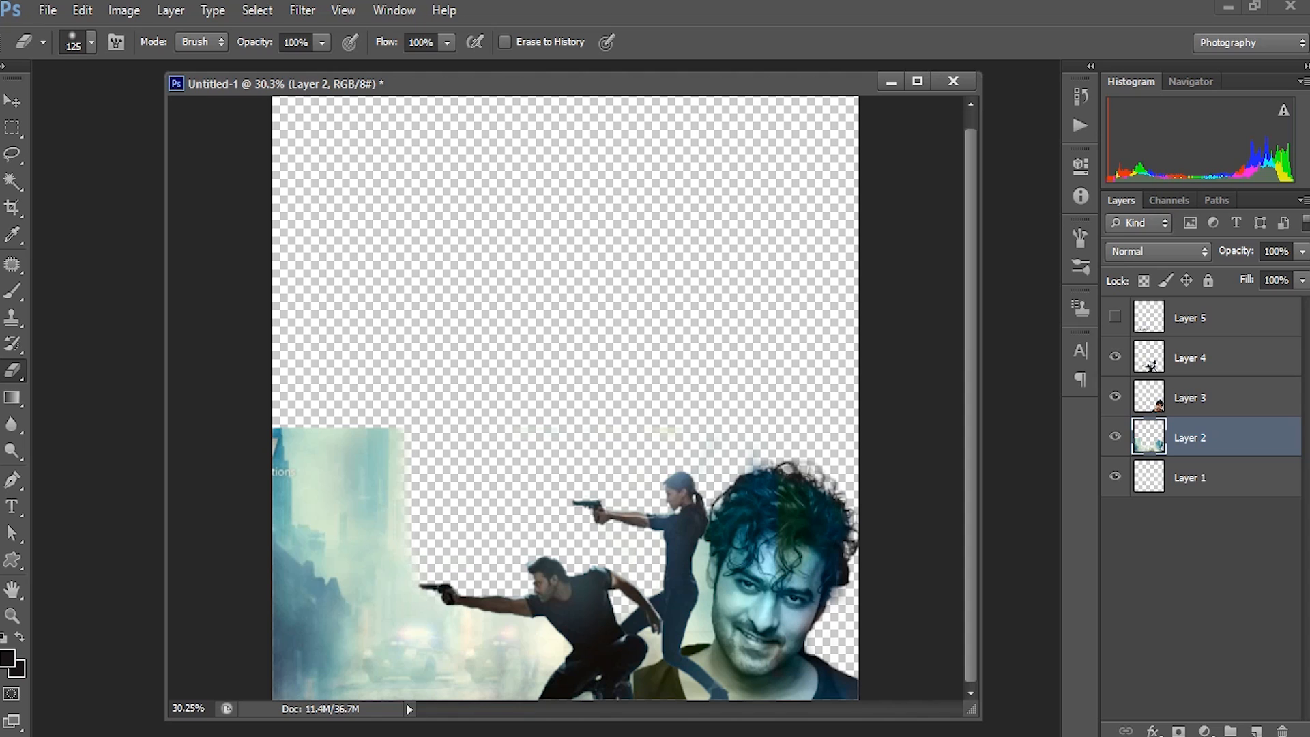
mouse_move(399, 529)
mouse_down()
mouse_move(290, 444)
mouse_move(365, 529)
mouse_move(283, 471)
mouse_up()
drag(710, 445, 757, 461)
Move the armed pair on Layer 4 right and slightly up, then nudge it into place overlapping the large head's edge.
click(12, 101)
click(593, 601)
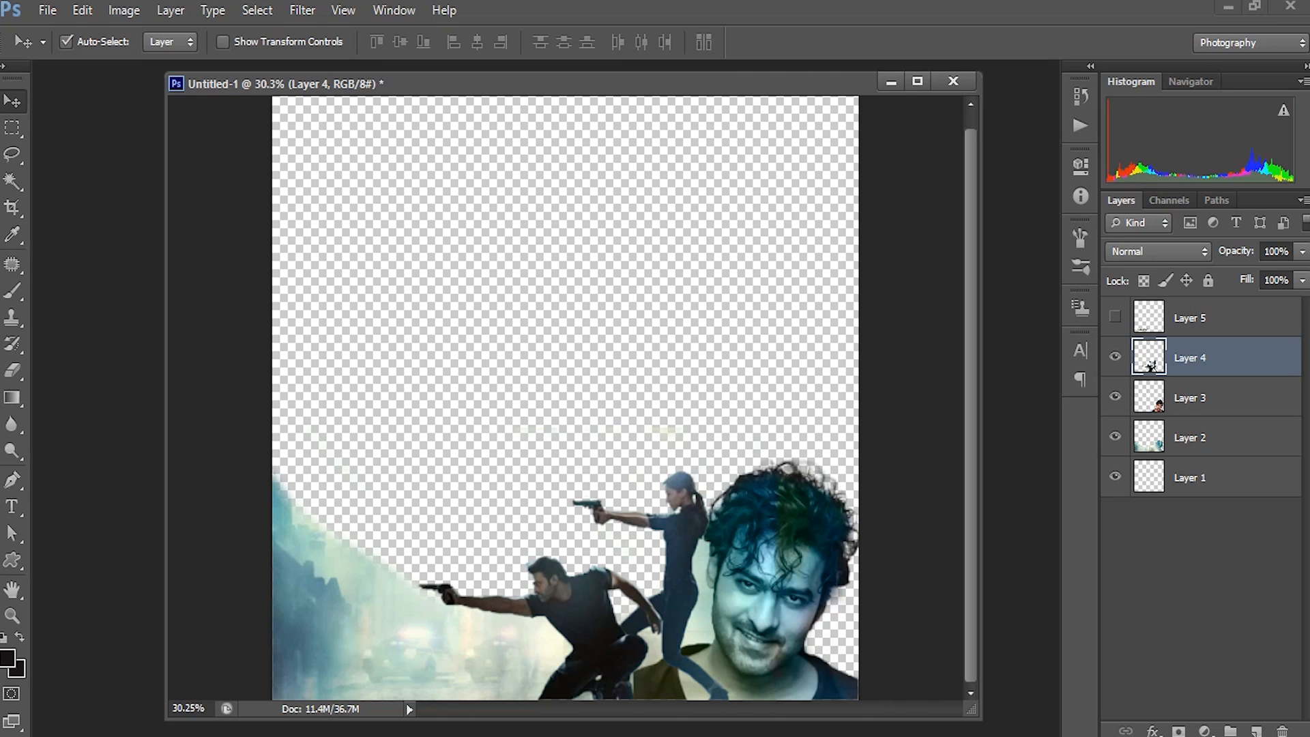
drag(593, 601, 614, 598)
key(Left)
key(Left)
key(Left)
key(Left)
key(Left)
key(Left)
key(Left)
key(Left)
key(Left)
key(Up)
key(Up)
key(Up)
key(Up)
key(Up)
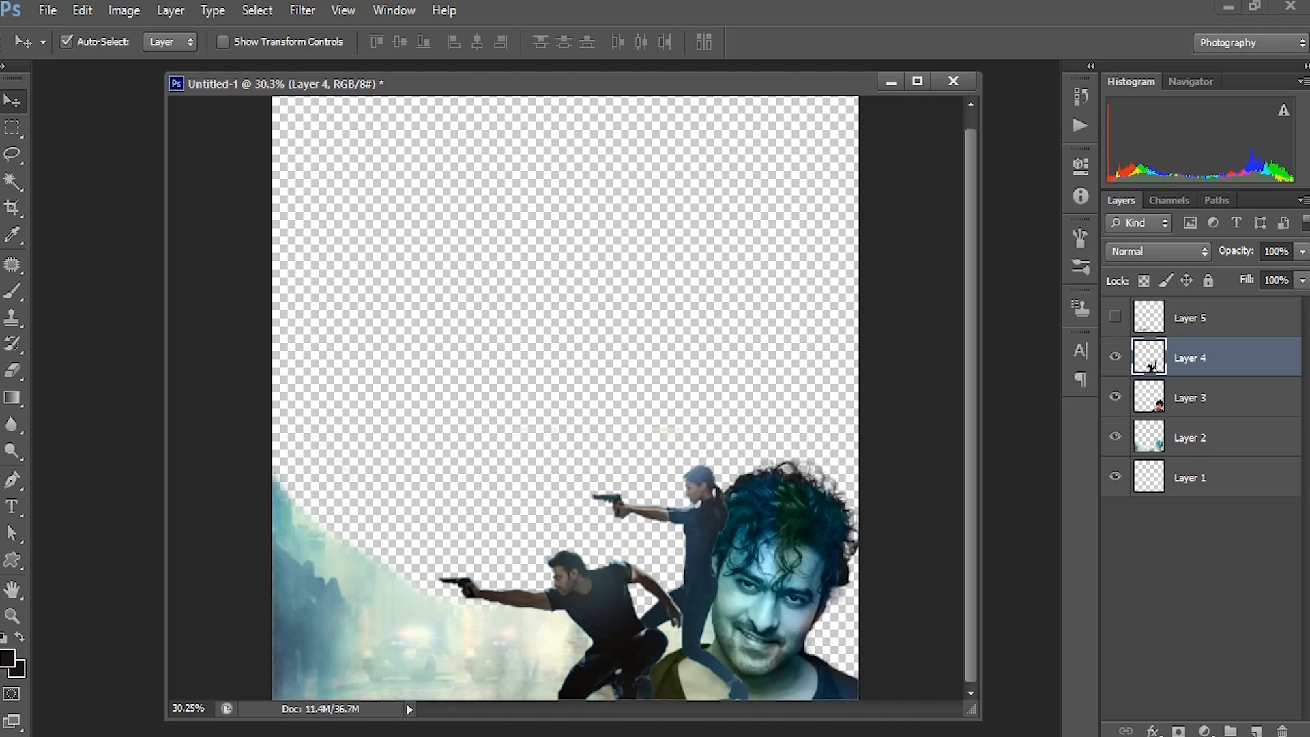
Add a drop shadow to the armed pair on Layer 4 with a distance of 22 px and a spread of 10%.
right_click(1196, 357)
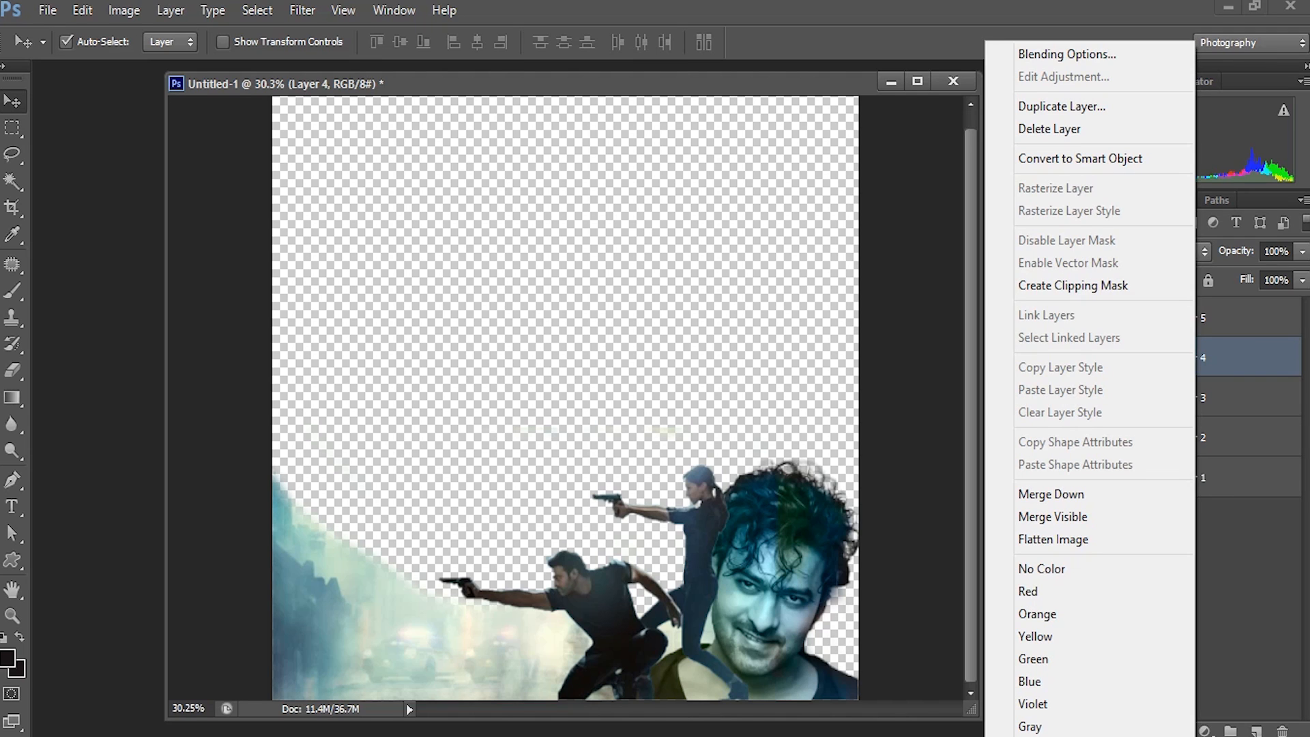
click(1068, 54)
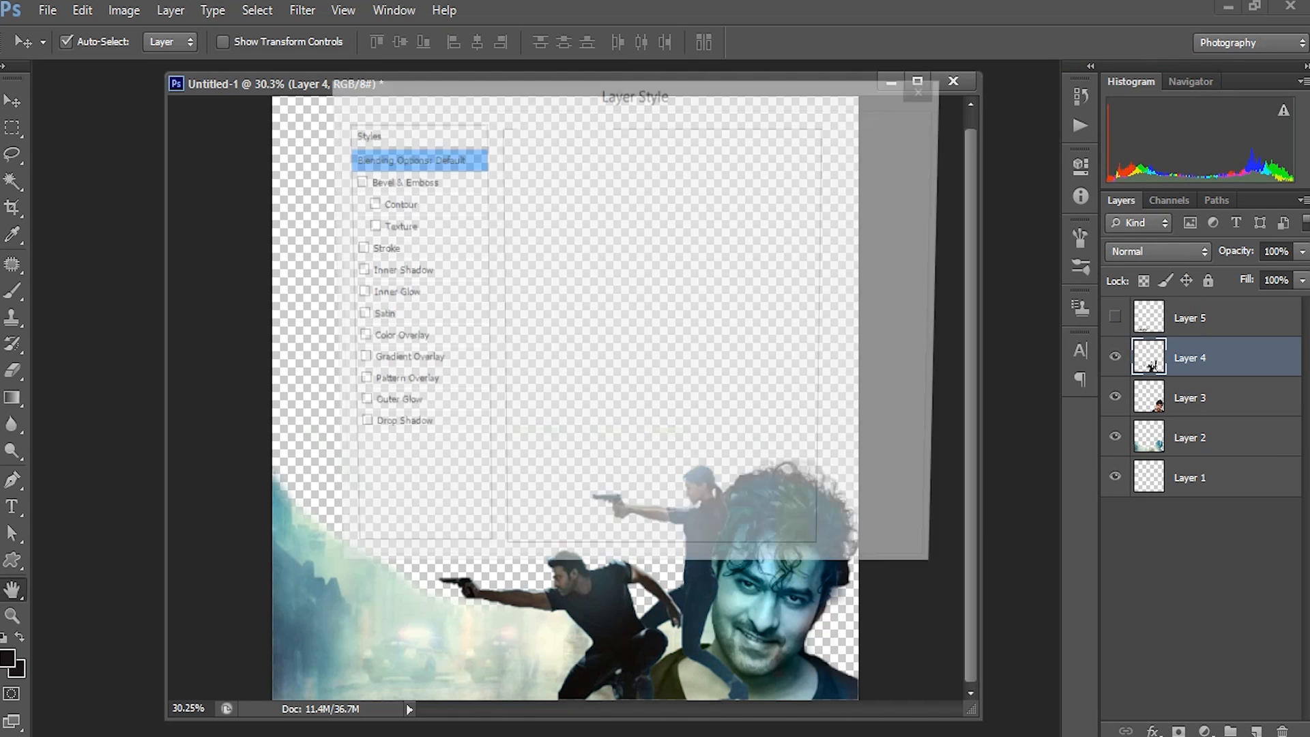
drag(750, 90, 465, 43)
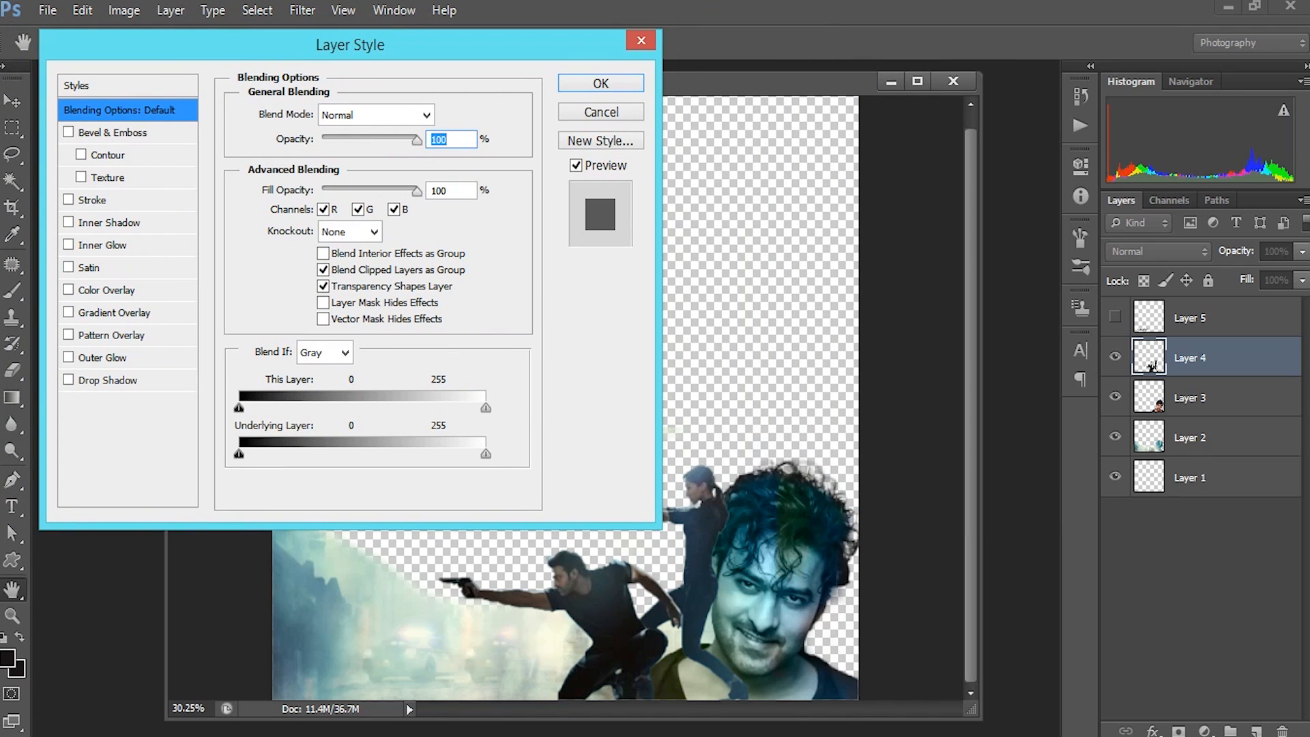
click(69, 380)
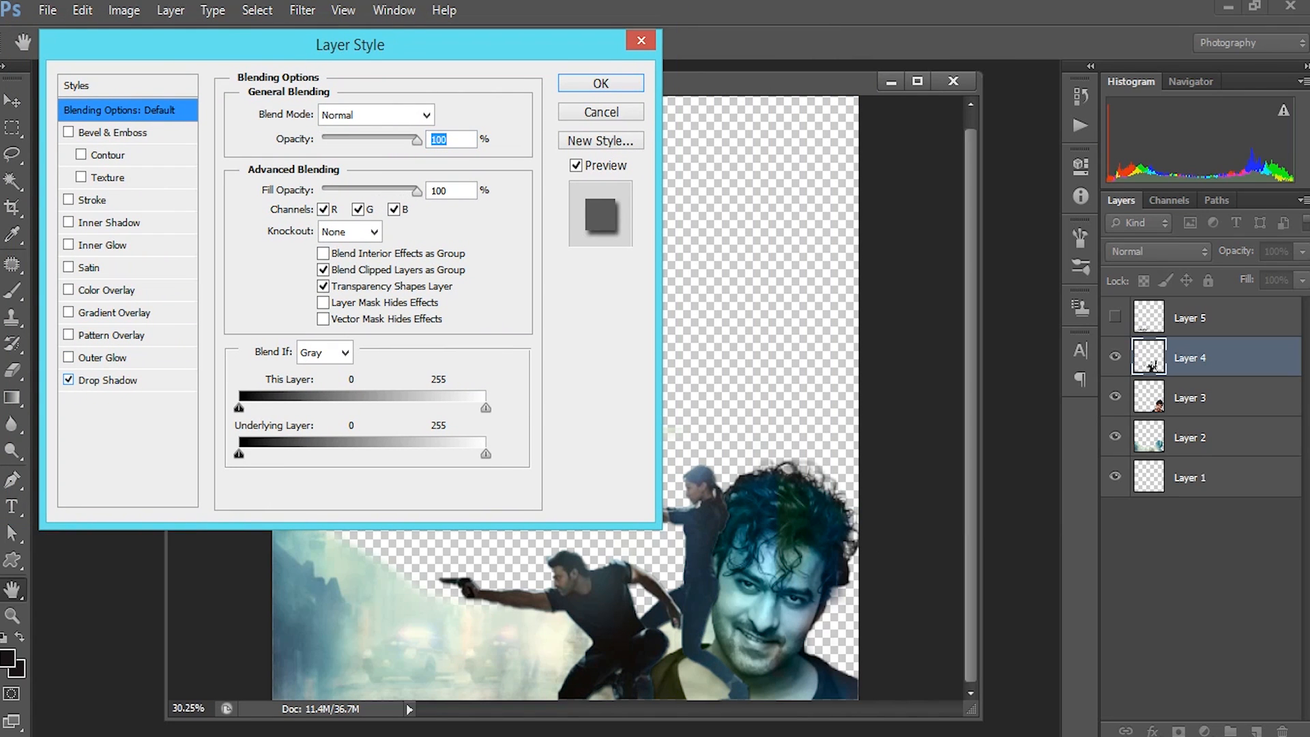
click(107, 380)
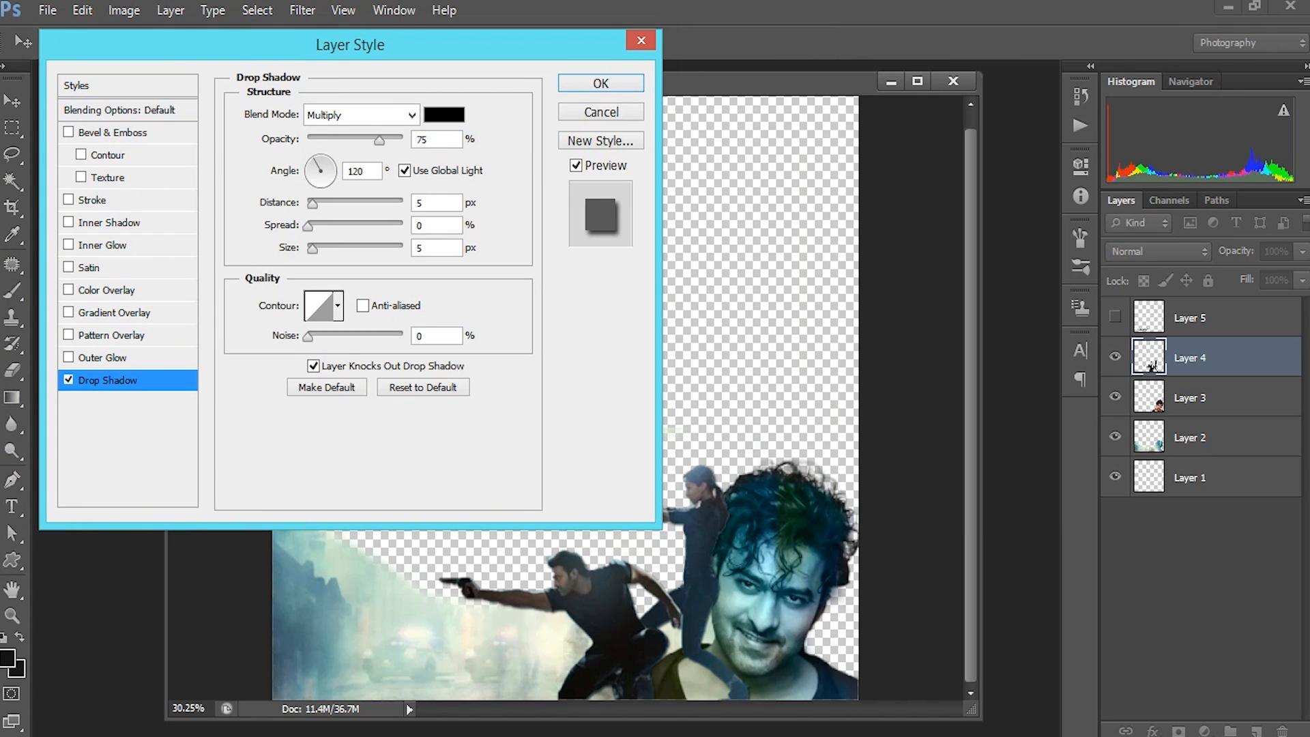
click(329, 203)
click(326, 225)
drag(326, 225, 318, 225)
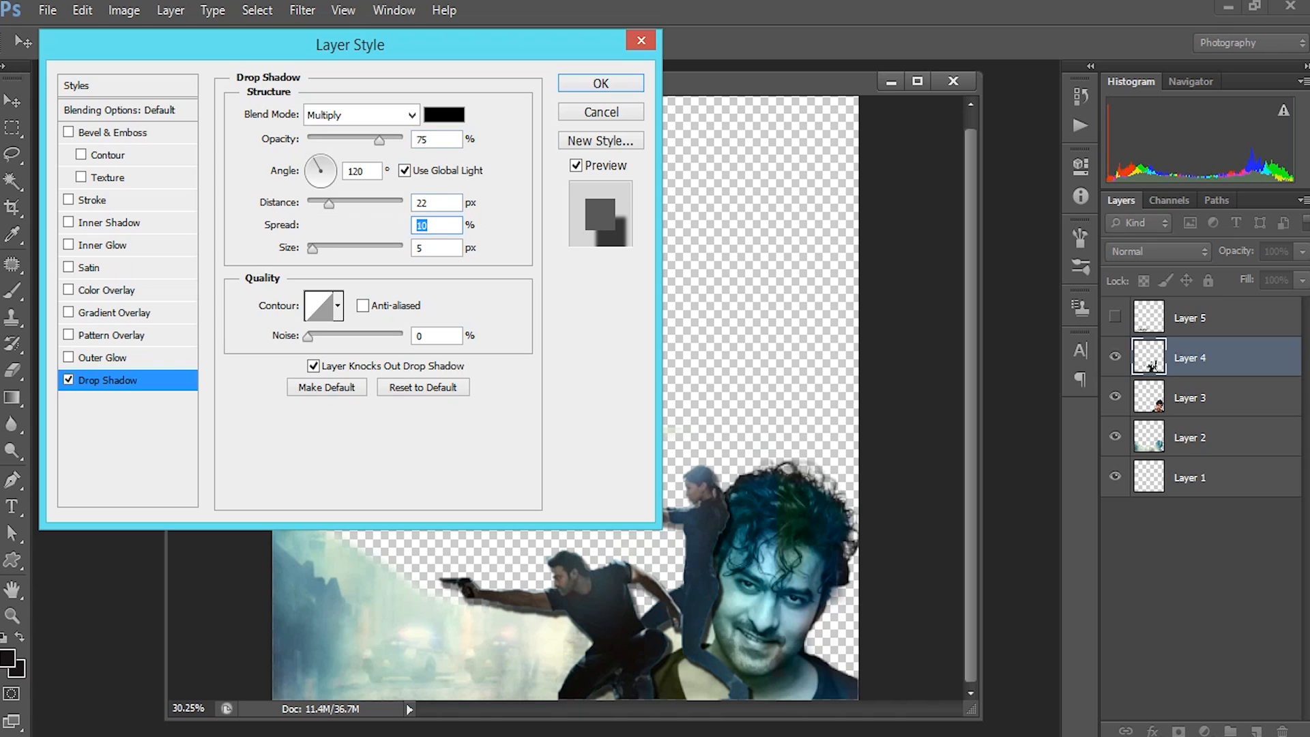
Set the drop shadow's colour to turquoise #4cffd7.
click(444, 114)
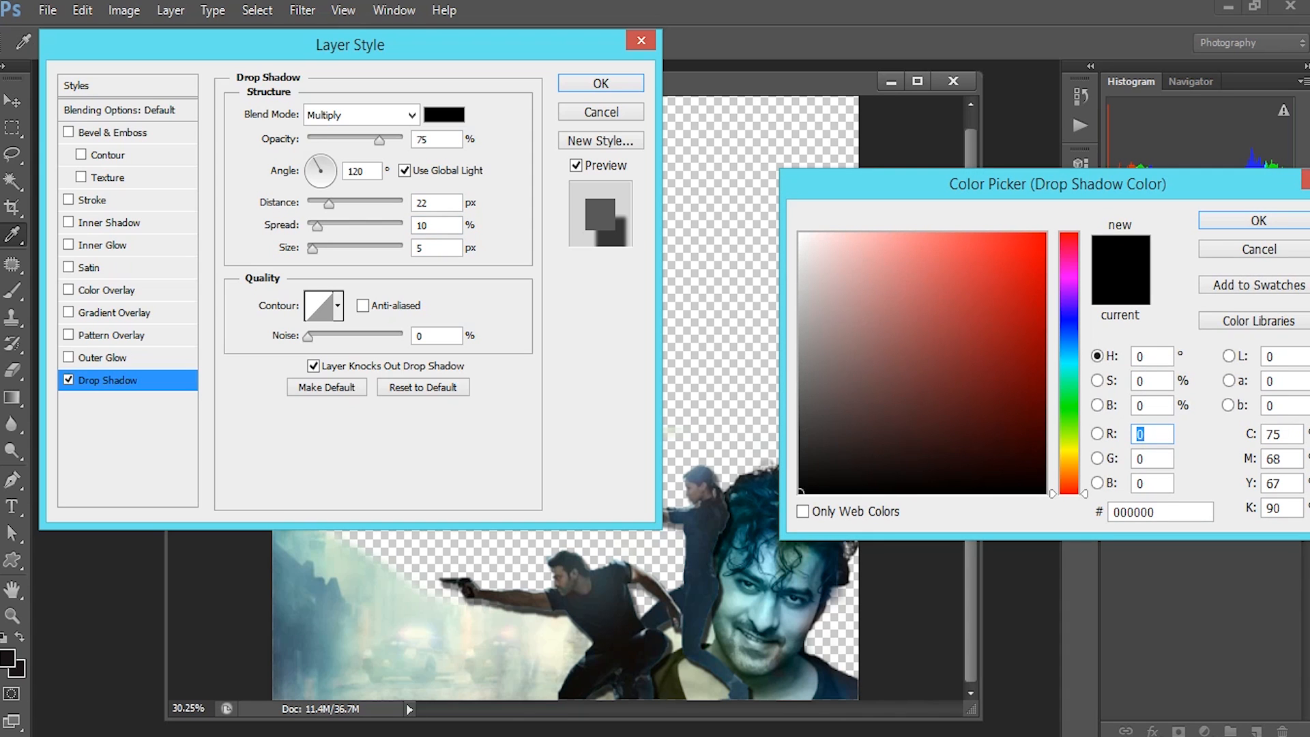
click(1069, 373)
click(972, 234)
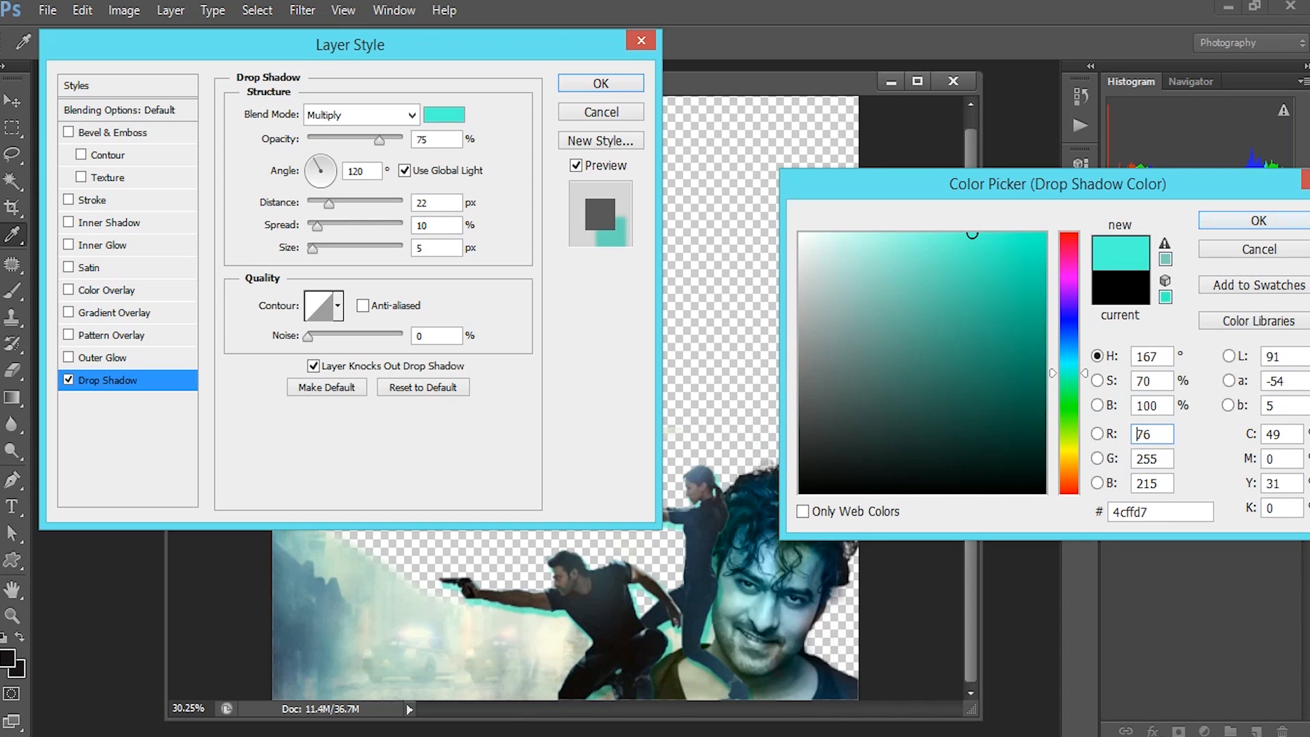
click(1258, 221)
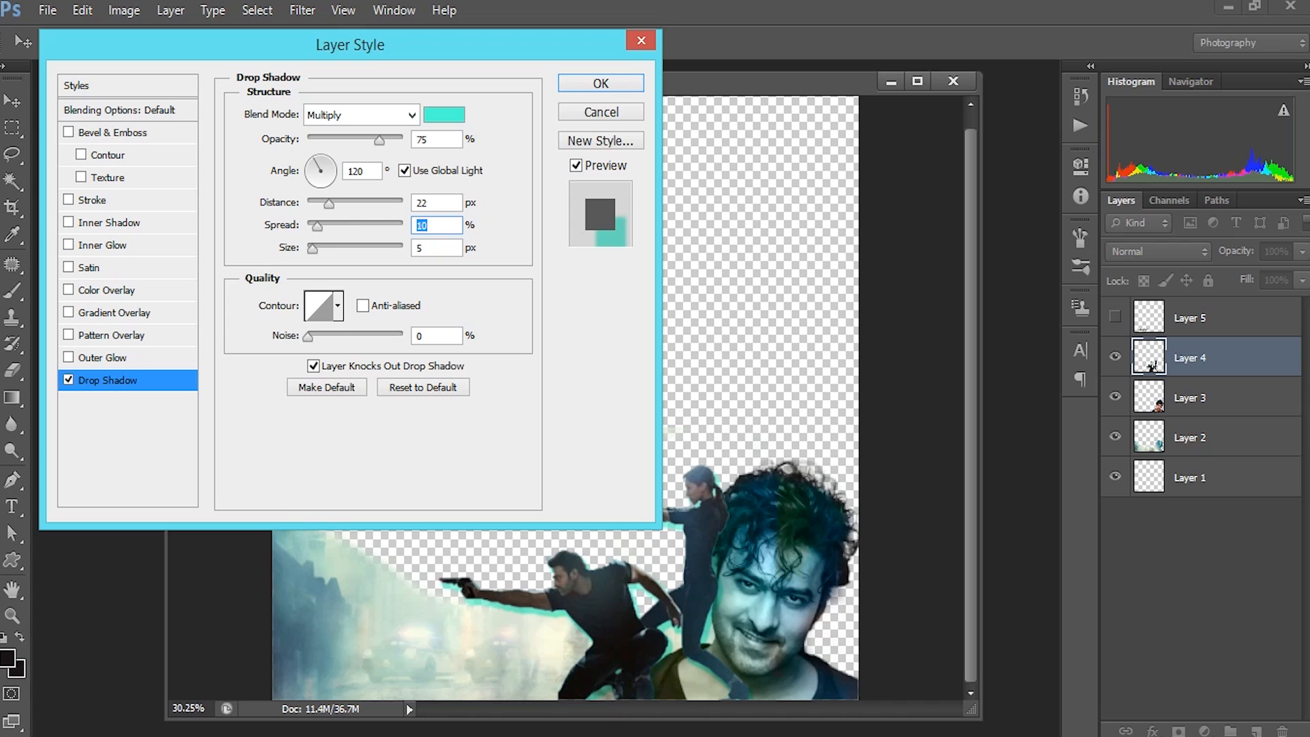
Soften the drop shadow into a glow around the pair with a size of 70 px and a distance of 8 px, and apply it.
drag(350, 44, 257, 40)
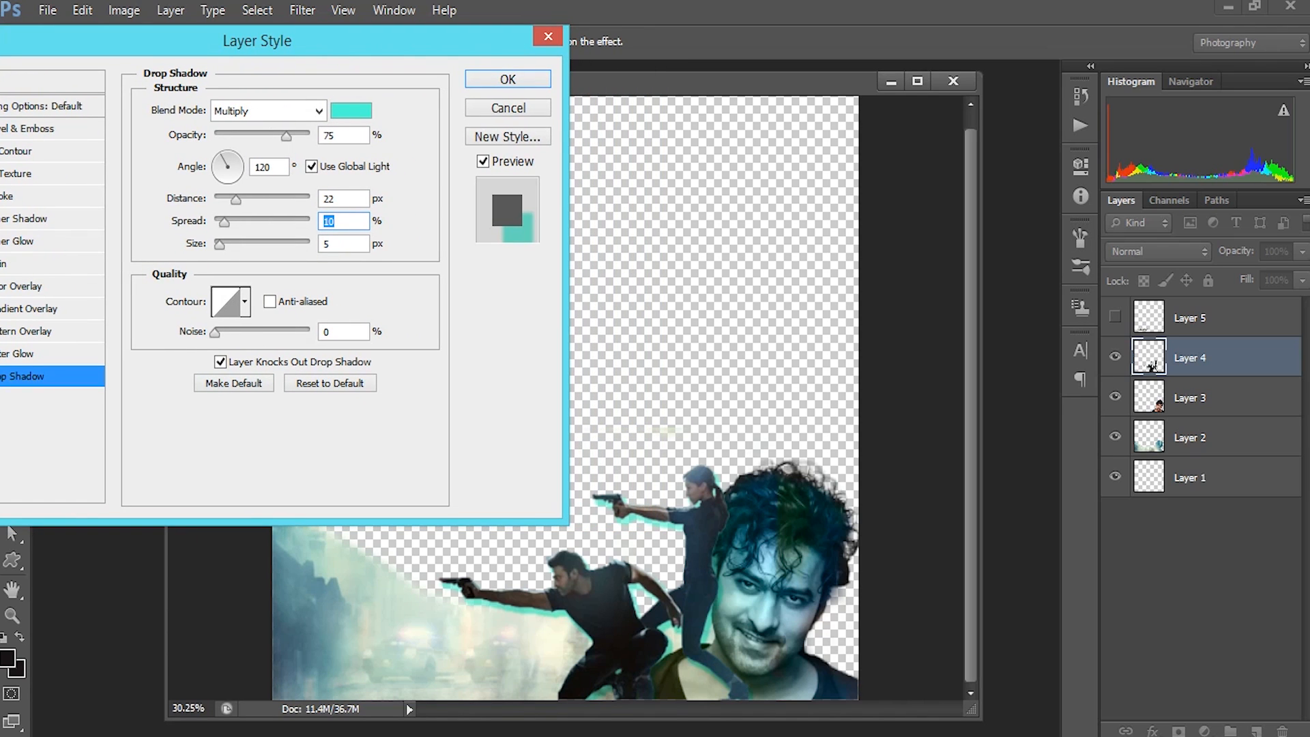
drag(219, 244, 239, 244)
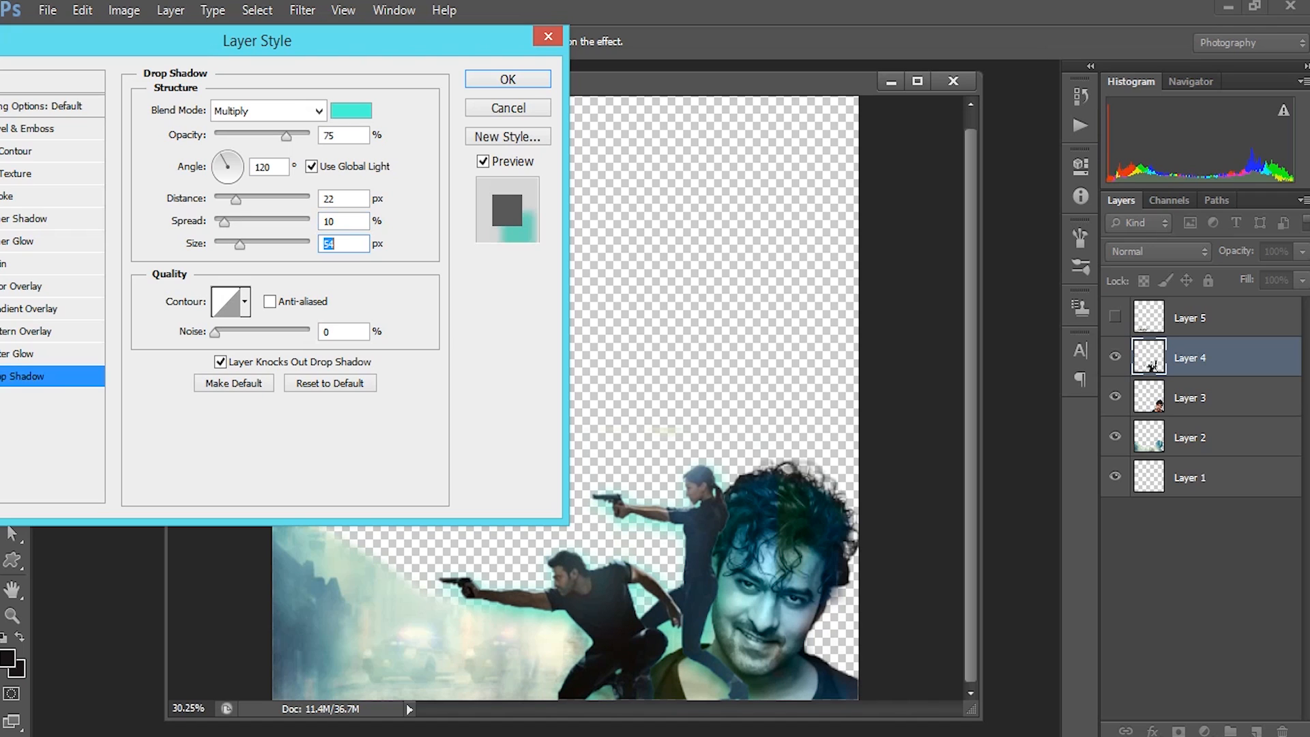
drag(236, 200, 222, 200)
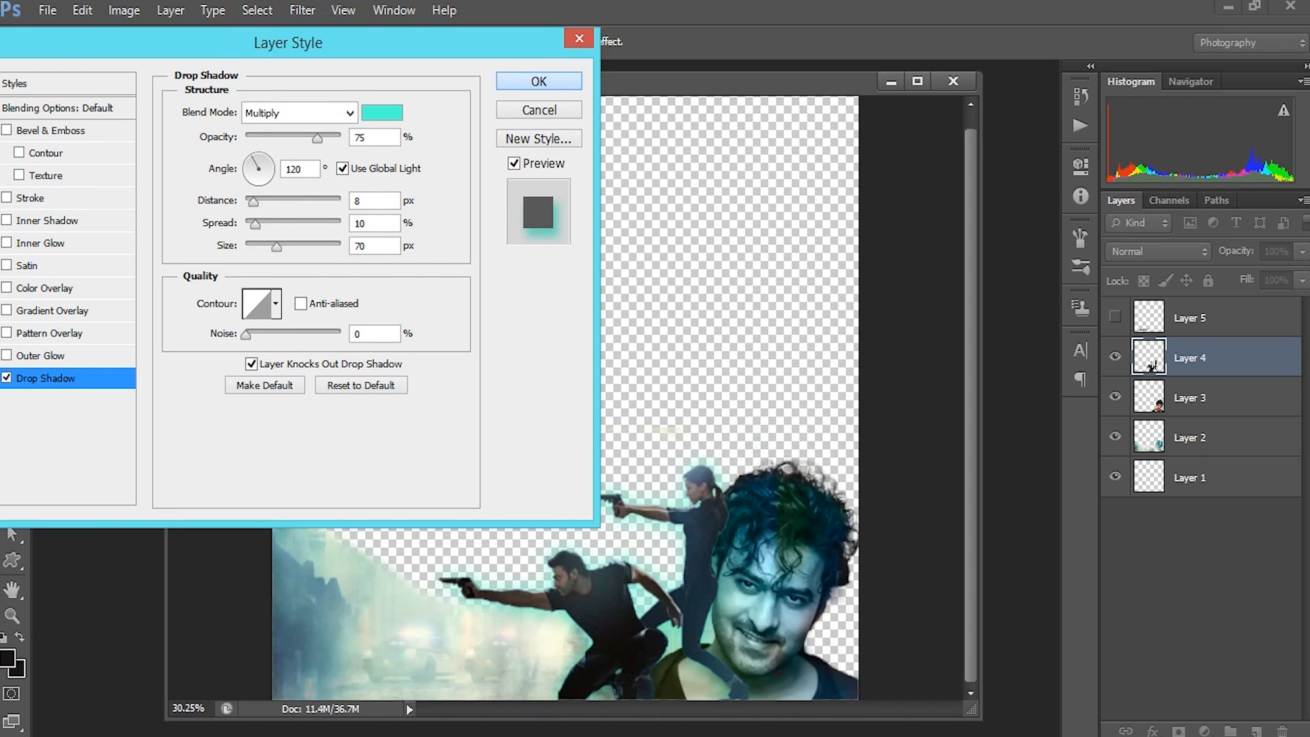
key(Return)
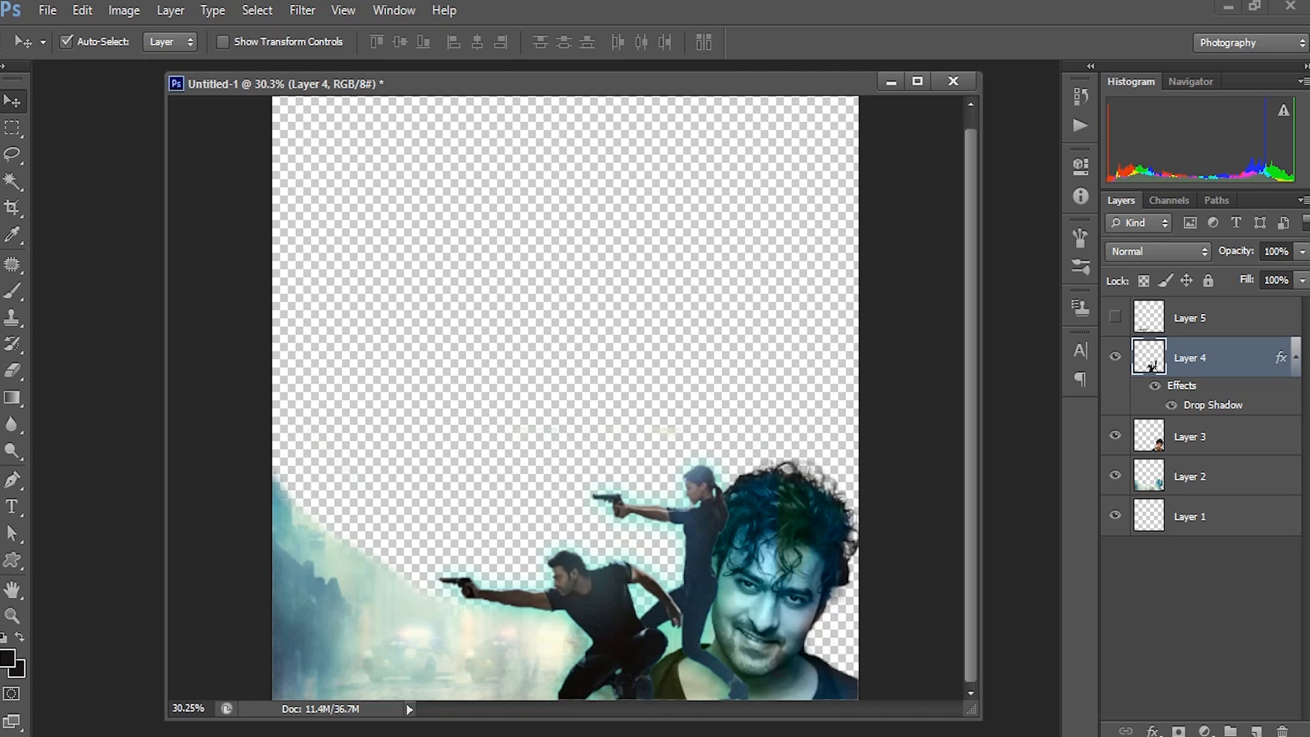
Copy Layer 4's layer style onto Layer 3 and set Layer 3's blend mode back to Luminosity.
click(1215, 437)
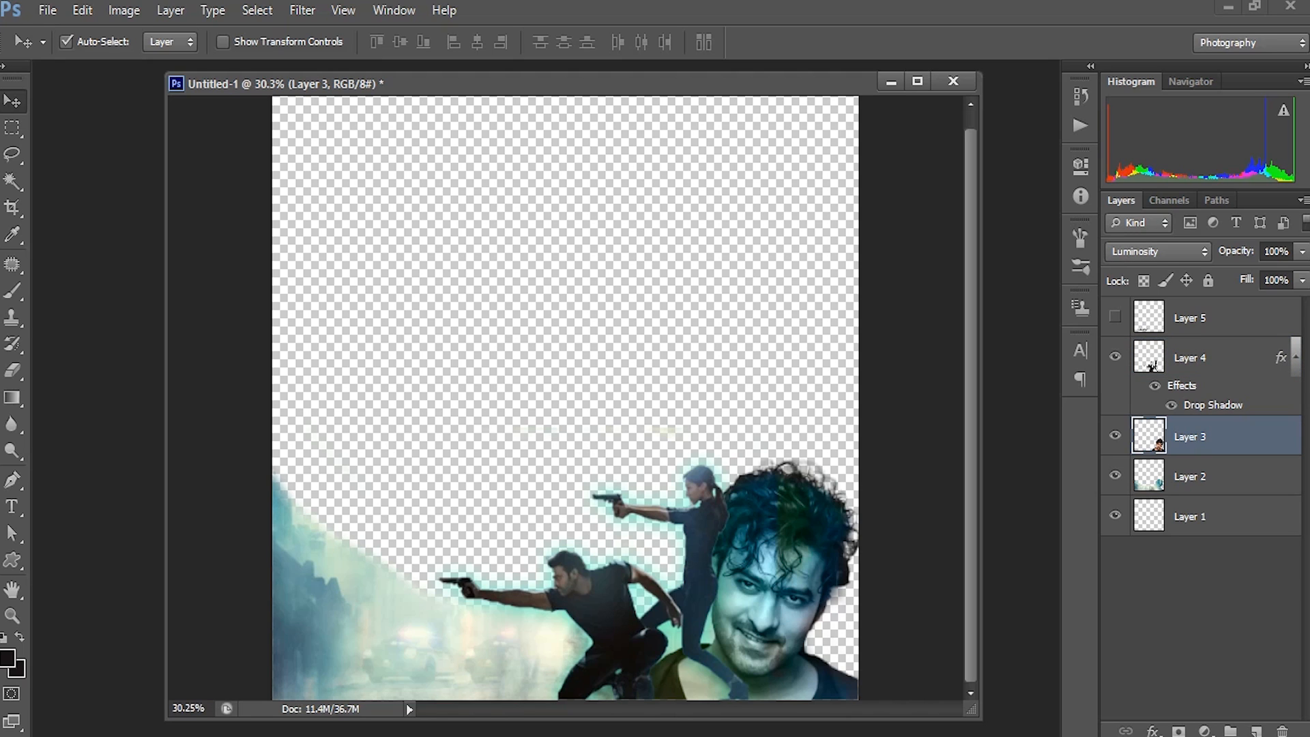
right_click(1199, 358)
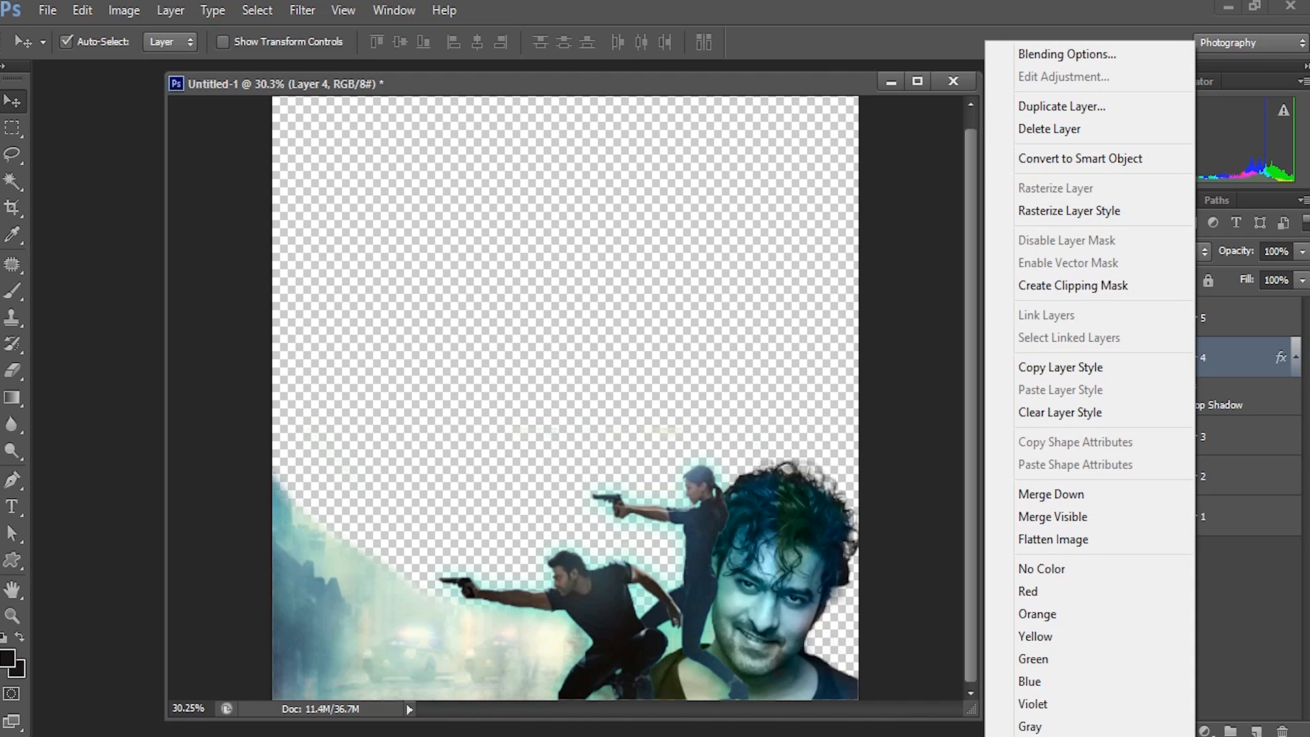
click(1092, 367)
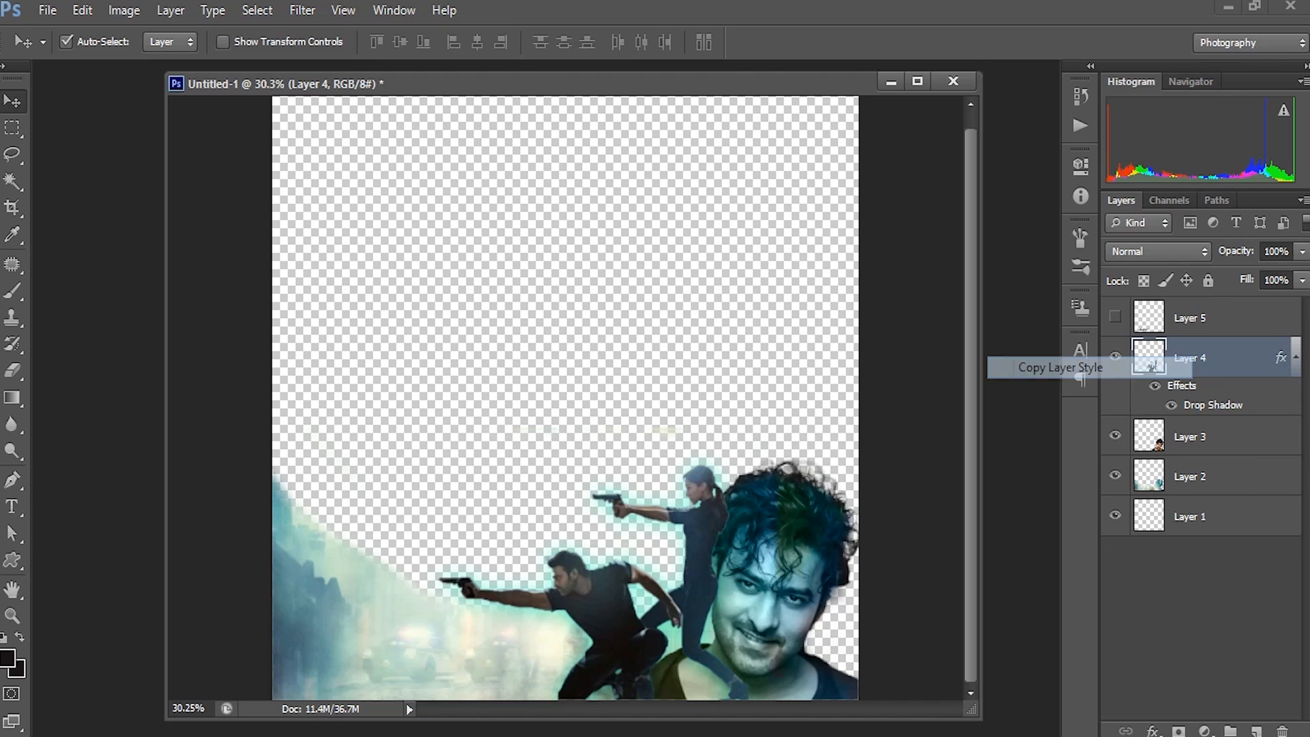
click(1201, 437)
right_click(1201, 437)
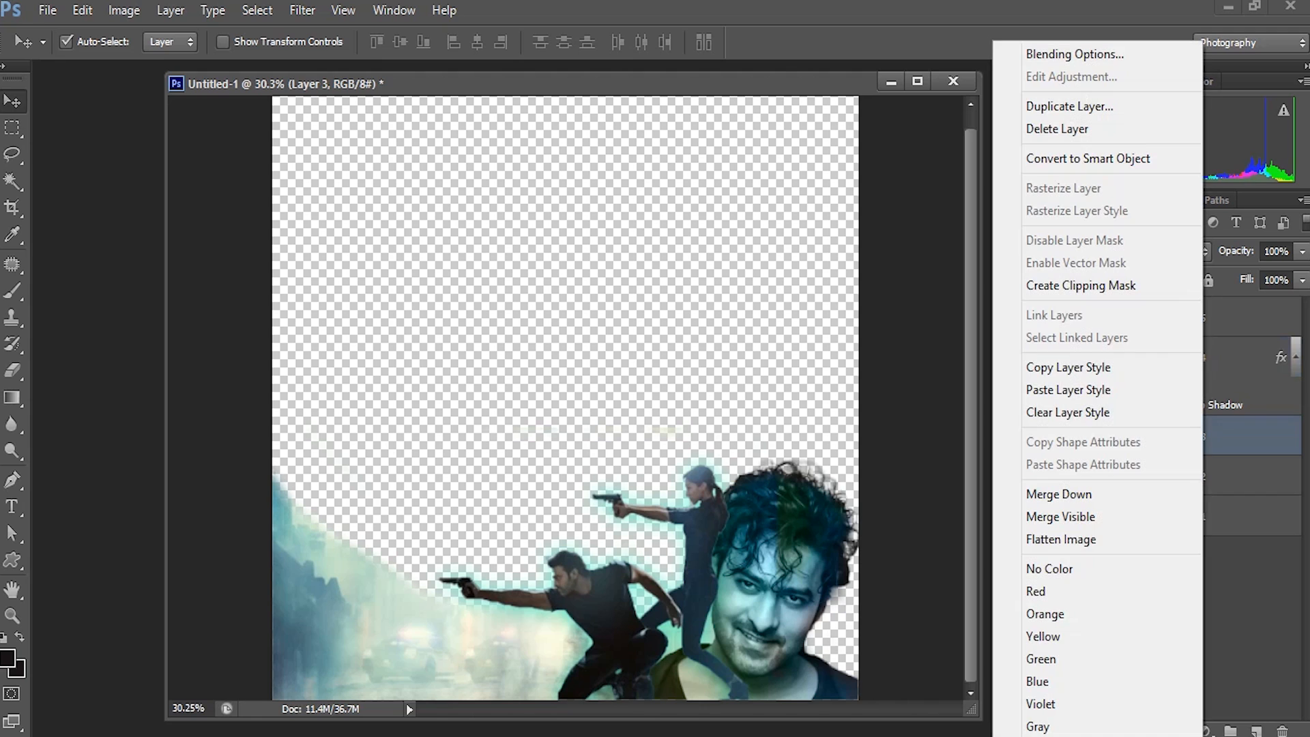
click(1069, 390)
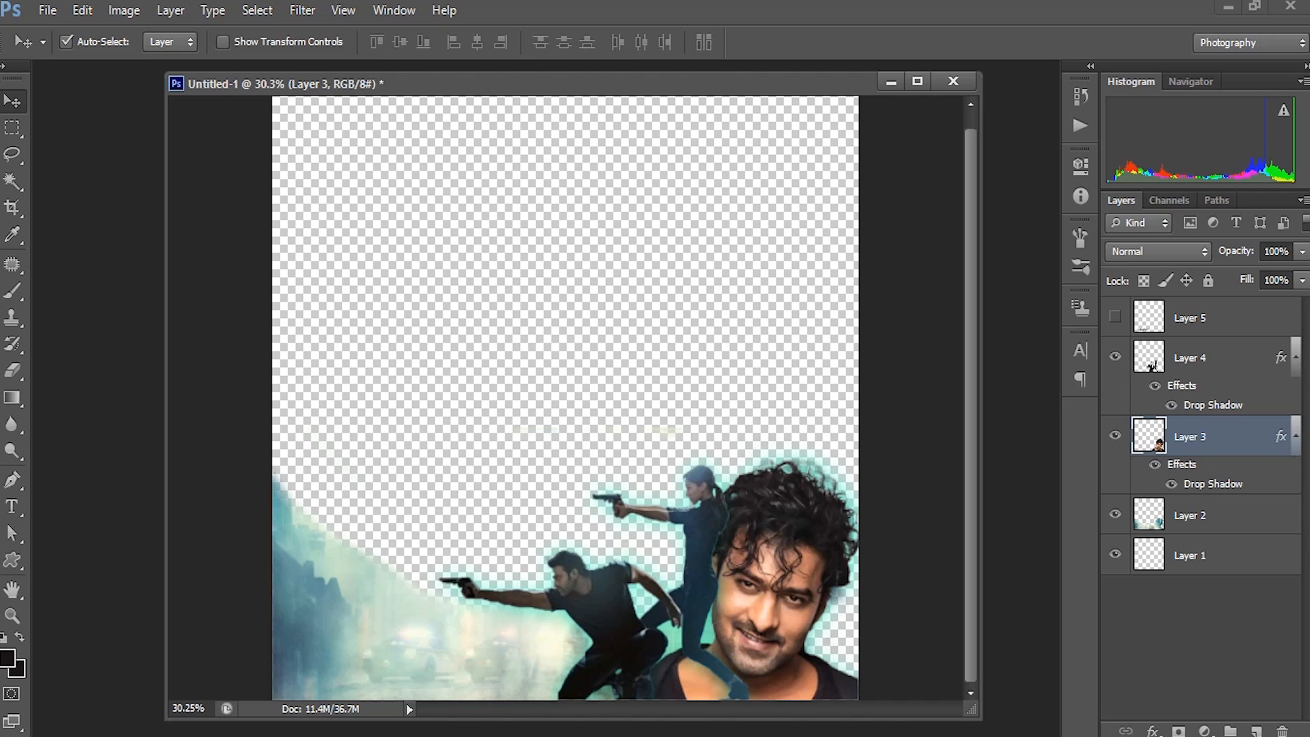
click(1157, 251)
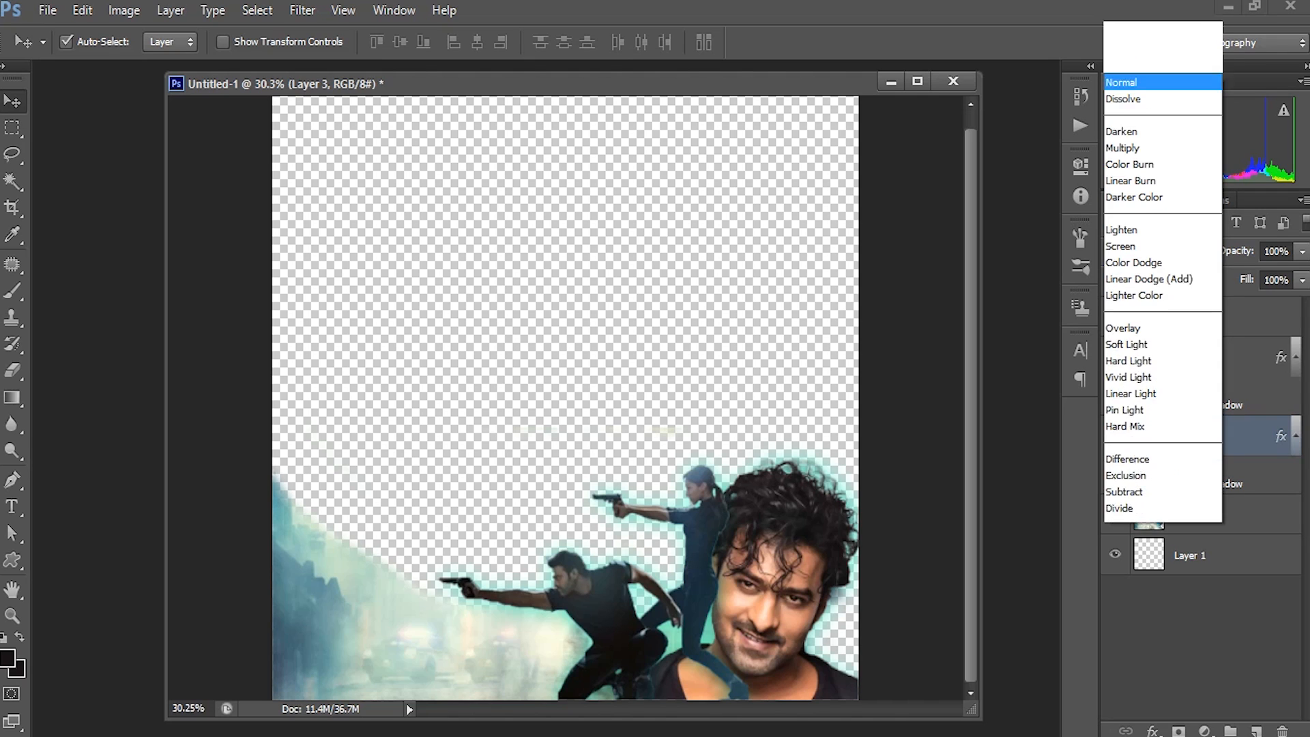
key(Return)
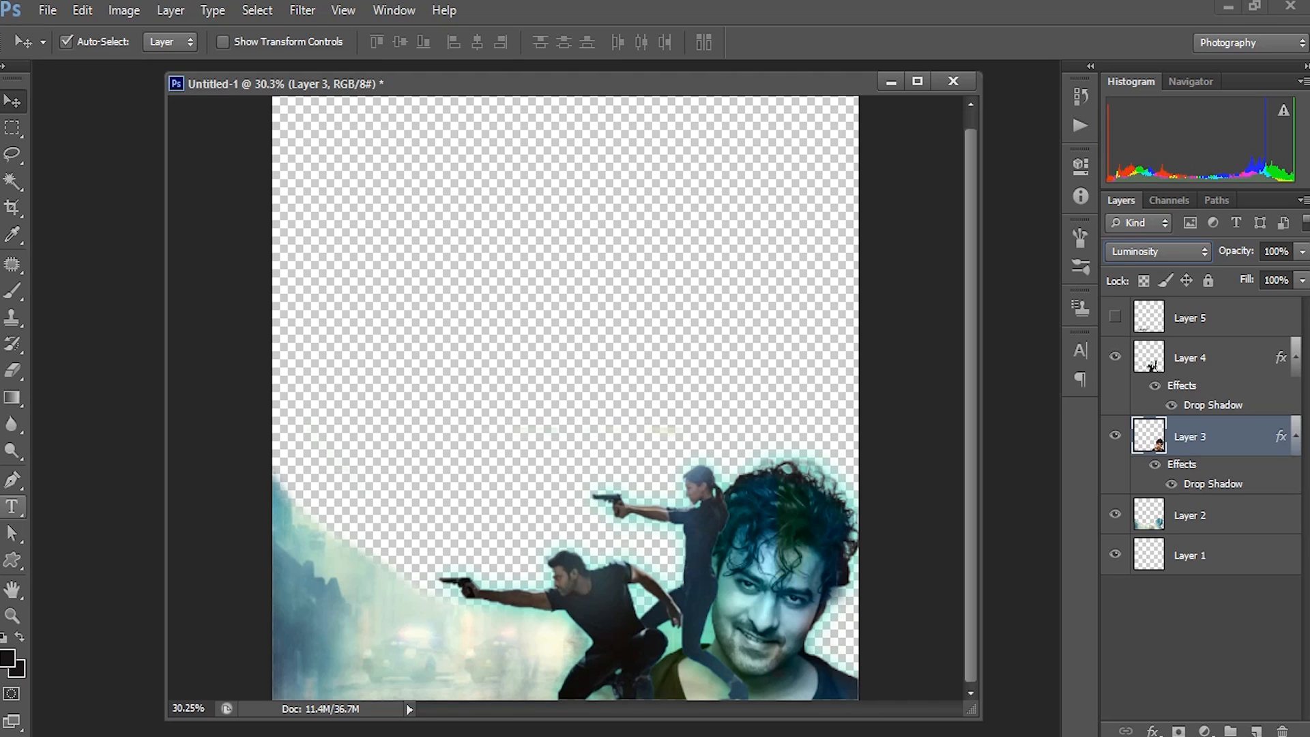
Trim the sloping edge of the city background on Layer 2 to a smooth curve, using a closed Pen path turned into a selection.
key(p)
click(1216, 516)
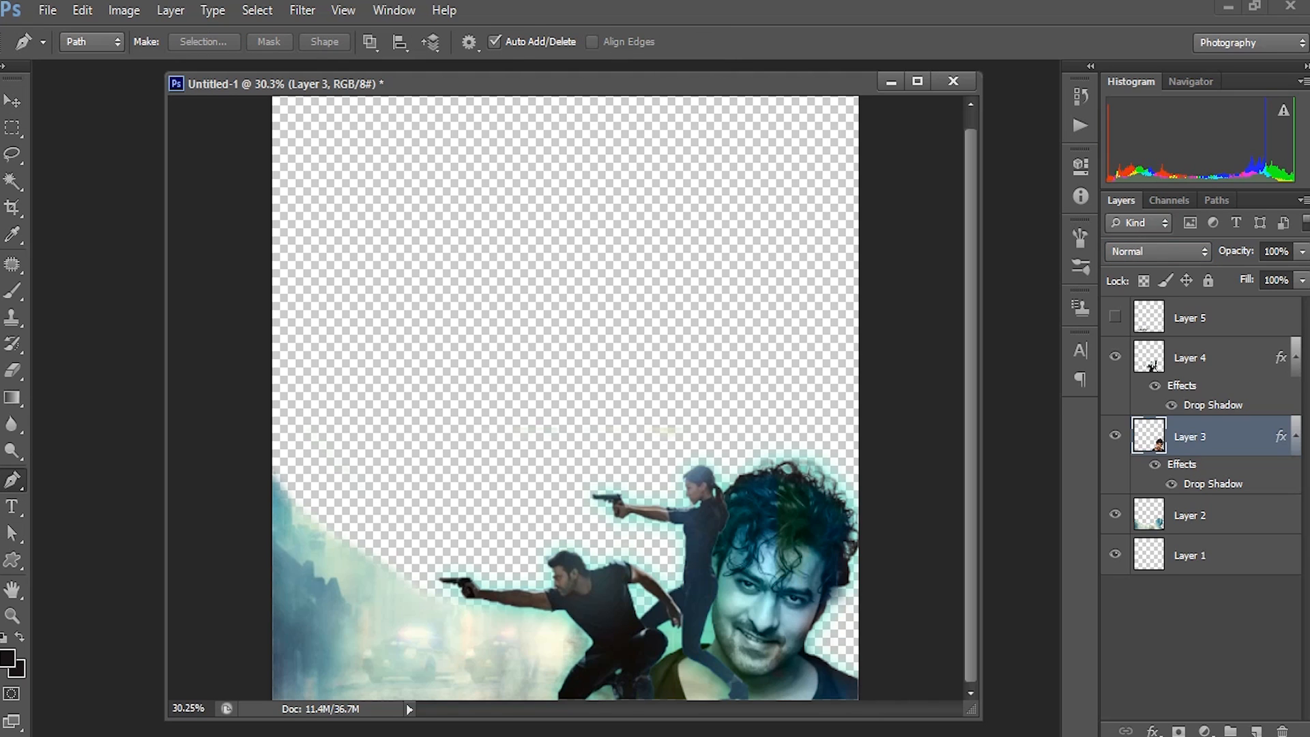
click(270, 480)
drag(585, 635, 837, 663)
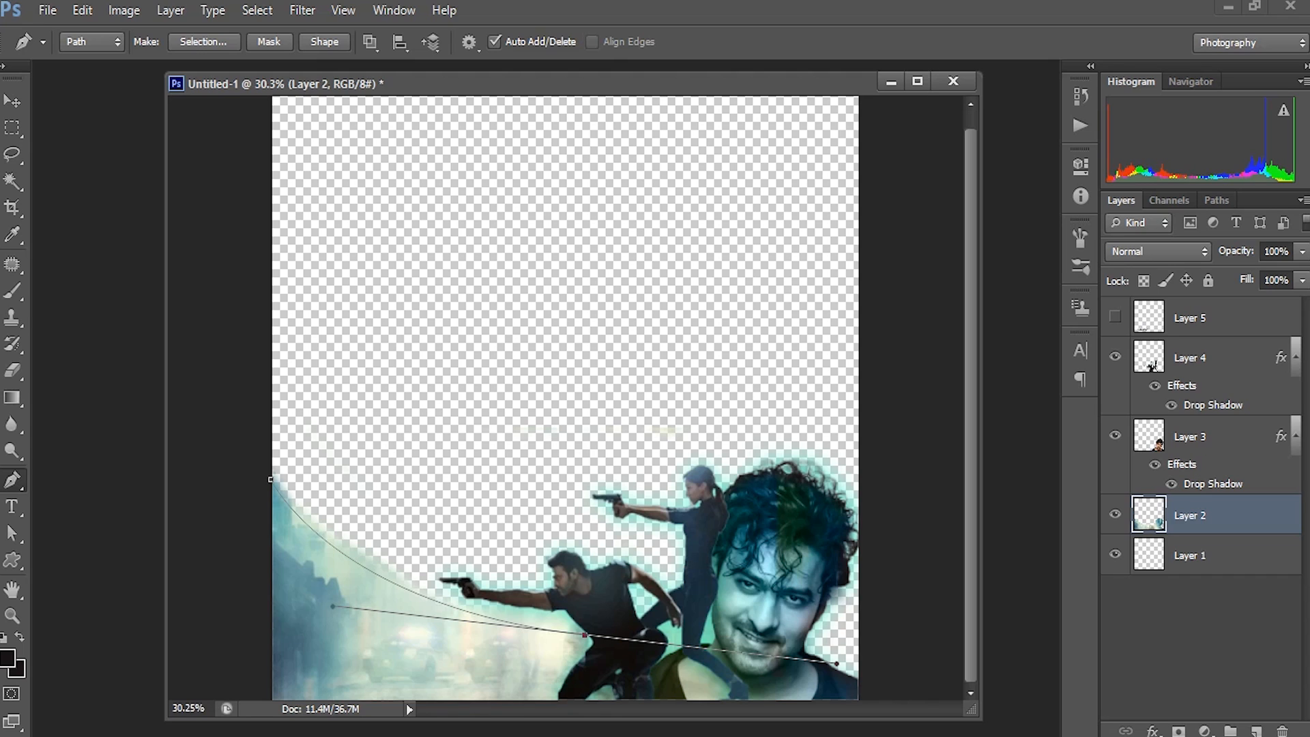
click(674, 354)
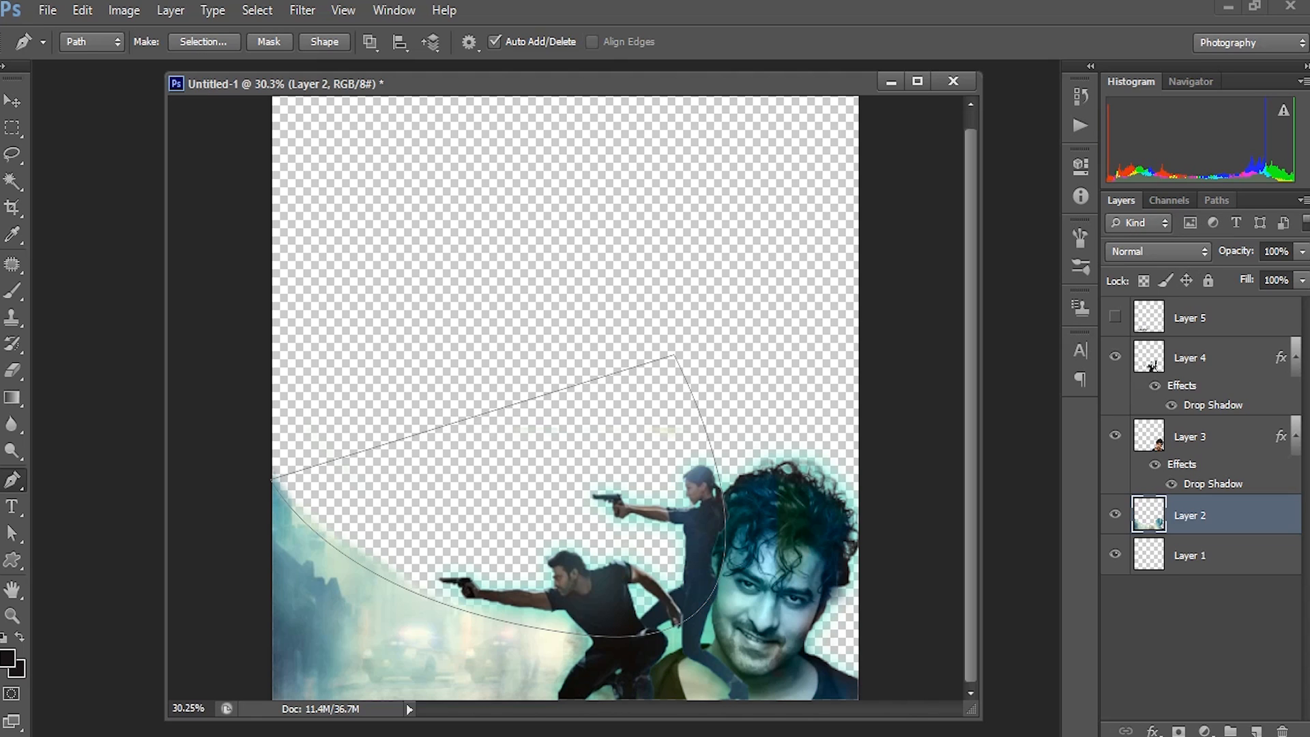
click(1217, 200)
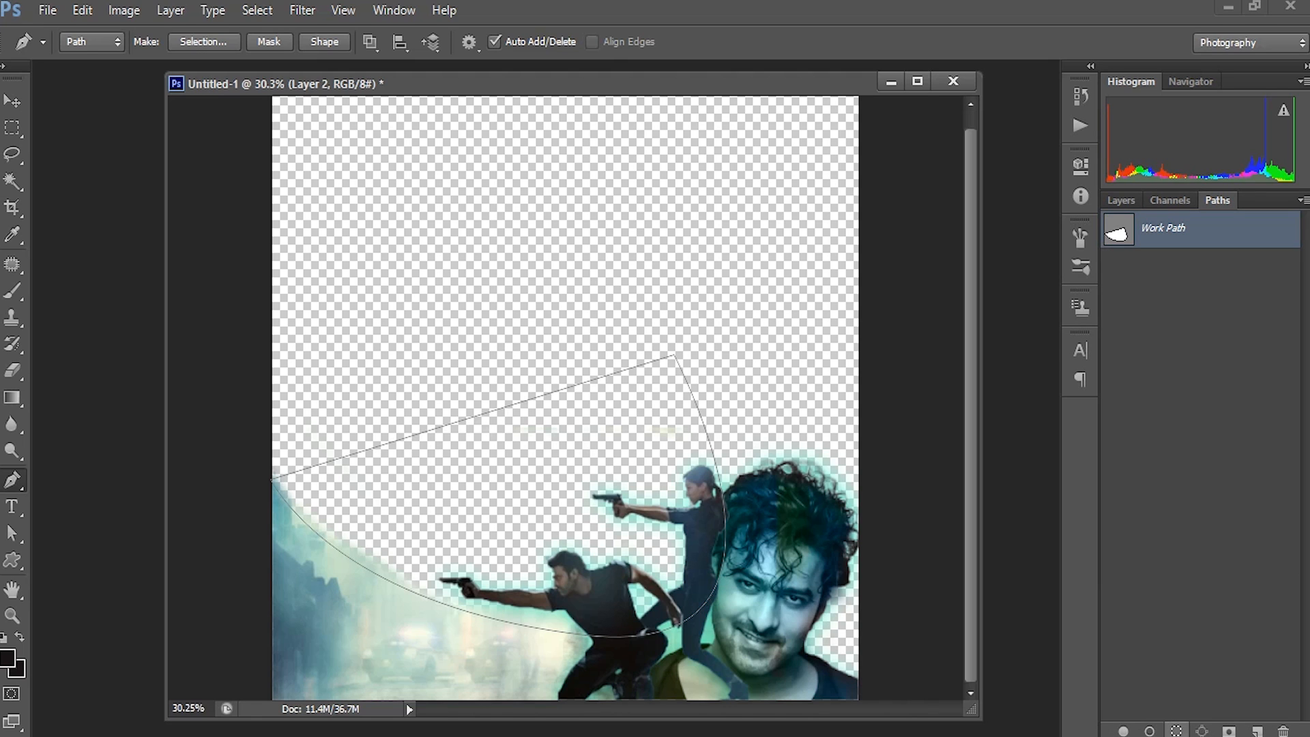
key(ctrl+Return)
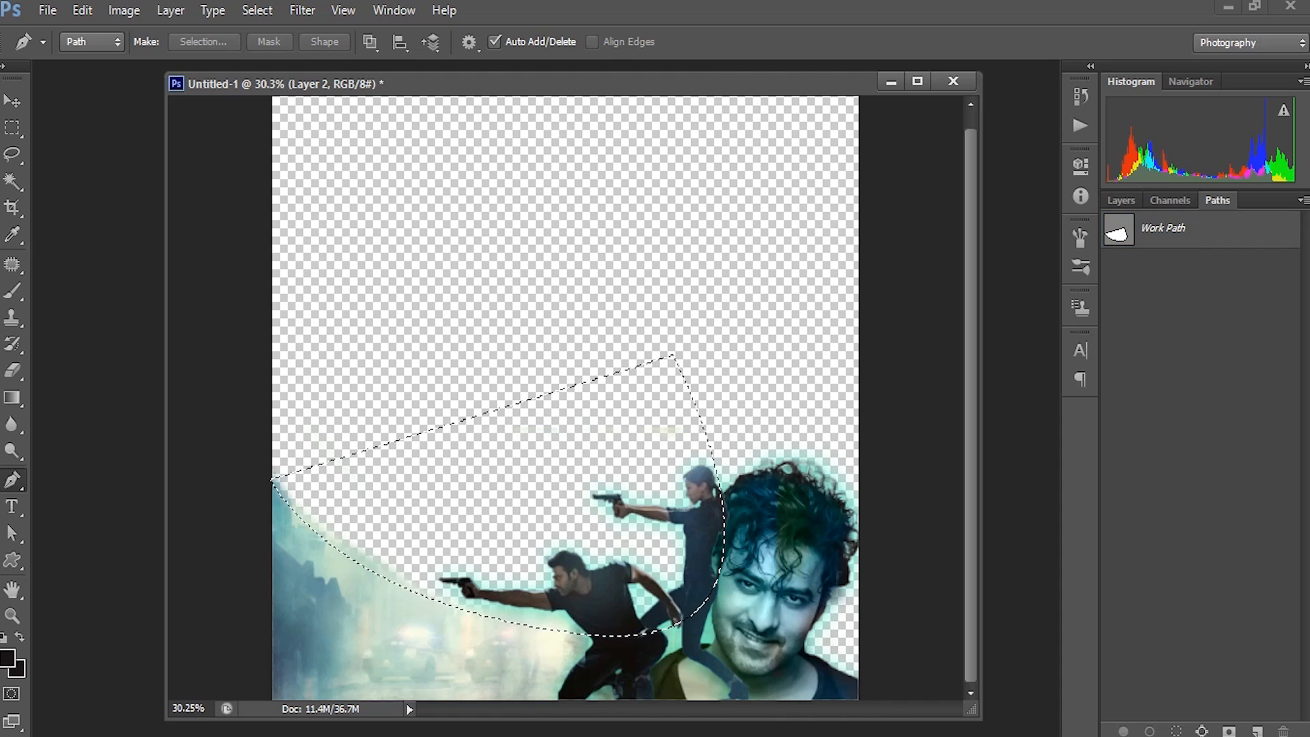
click(1121, 200)
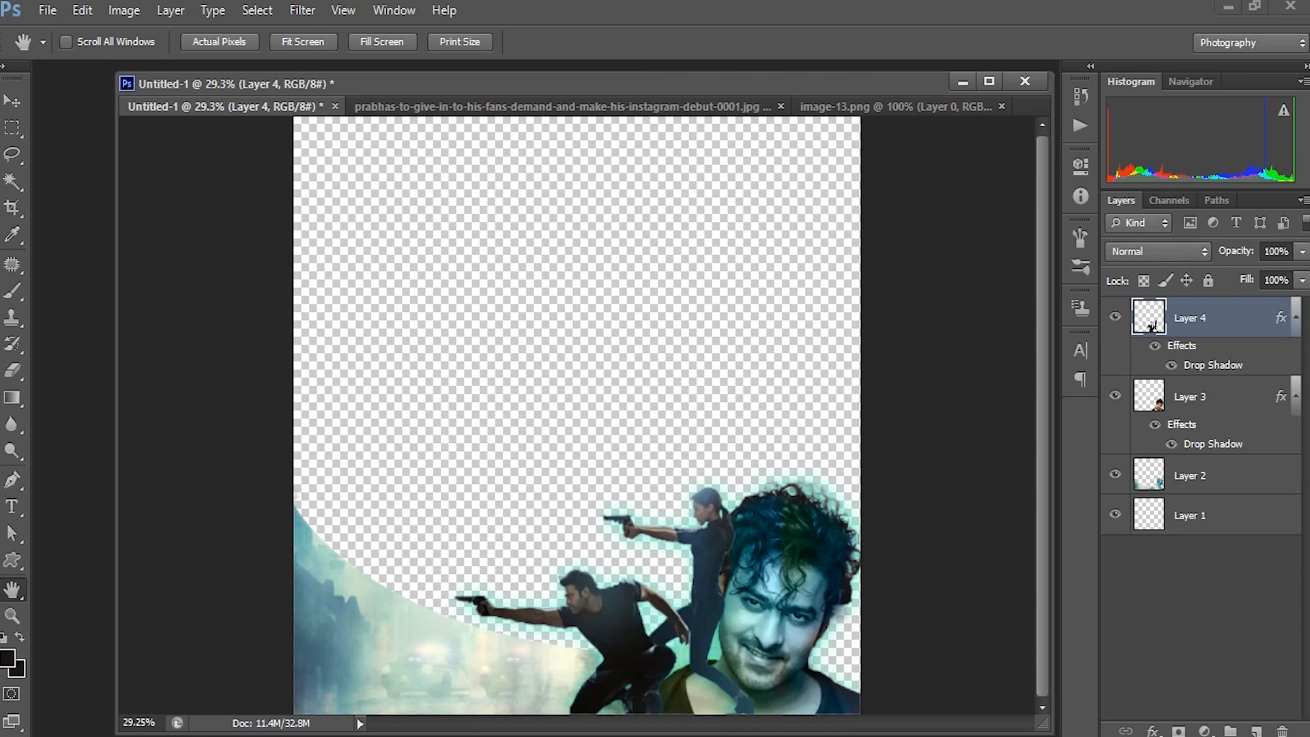
Select the black background around the SAAHO lettering in image-13.png with the Magic Wand, including the inner gaps of the letters.
click(896, 107)
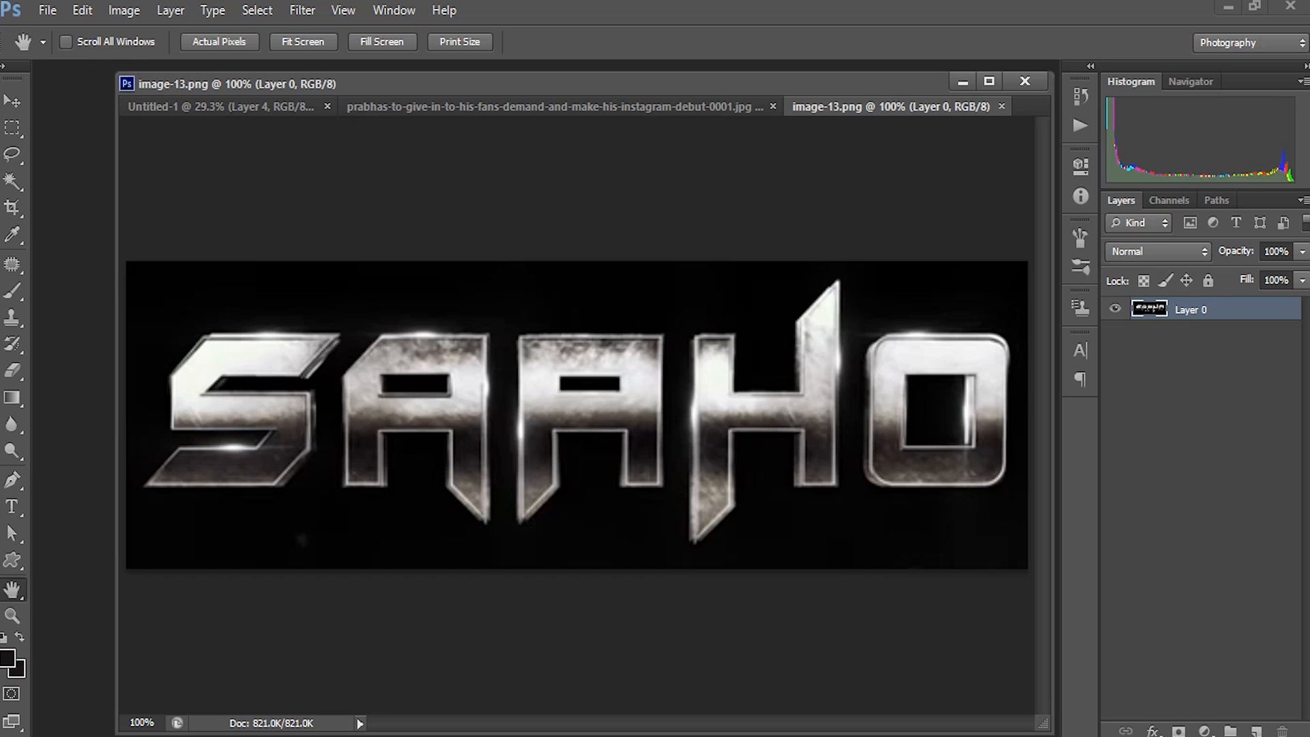
click(12, 181)
click(409, 294)
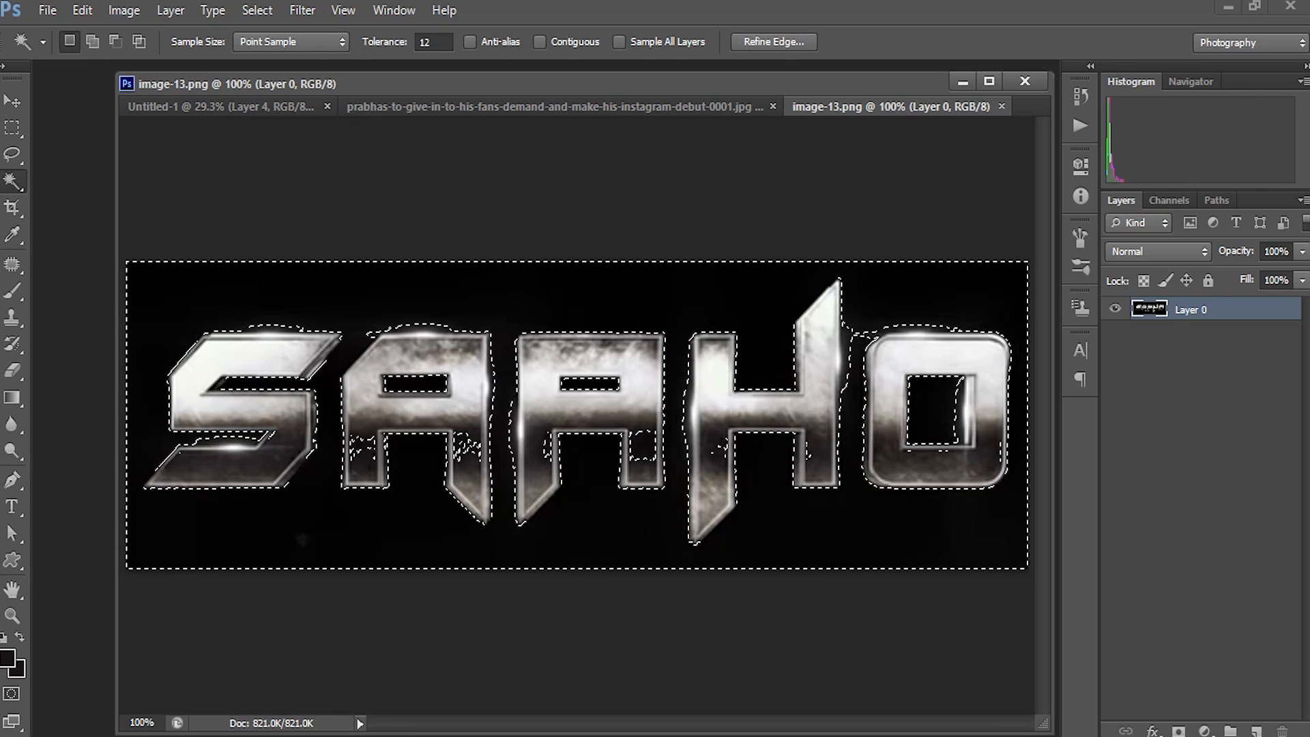
key(ctrl+d)
click(301, 539)
shift+click(301, 538)
key(shift+w)
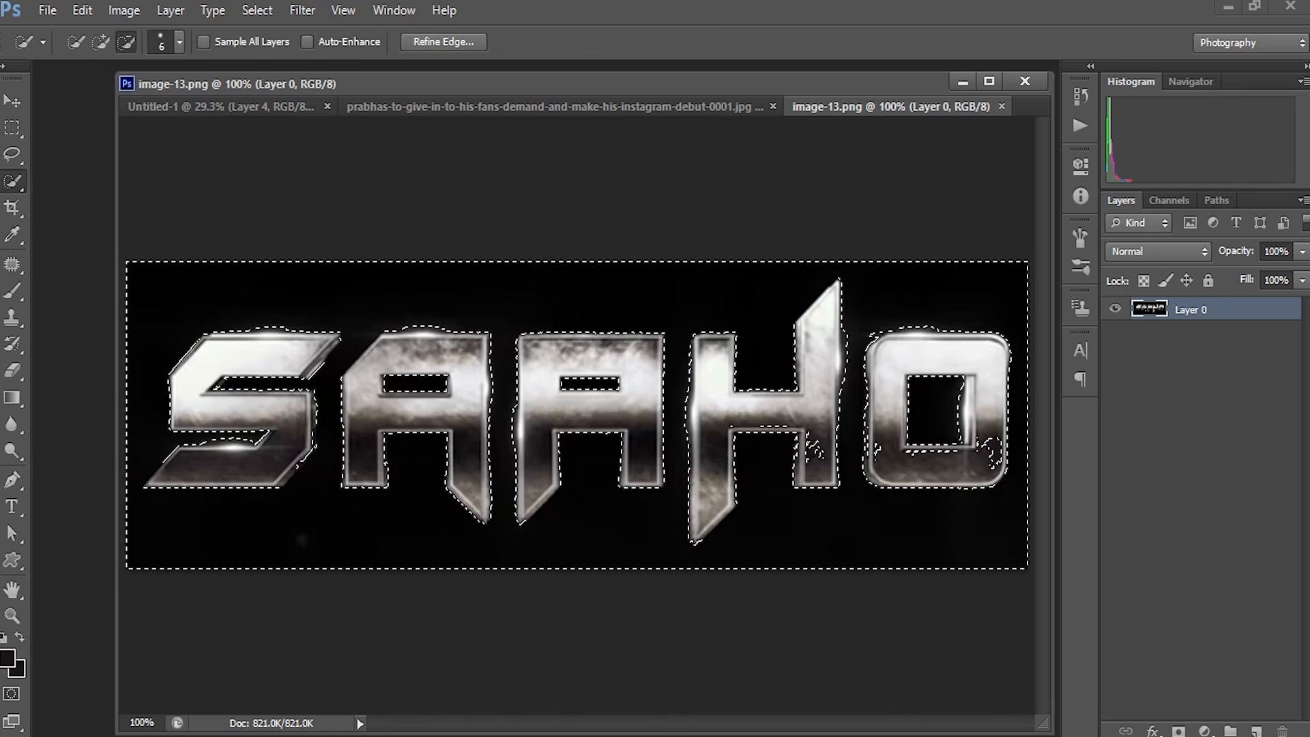
Invert the selection and move the SAAHO lettering into the Untitled-1 composite, over the city background beside the crouching man.
key(ctrl+shift+i)
key(v)
drag(890, 106, 502, 116)
drag(464, 420, 277, 433)
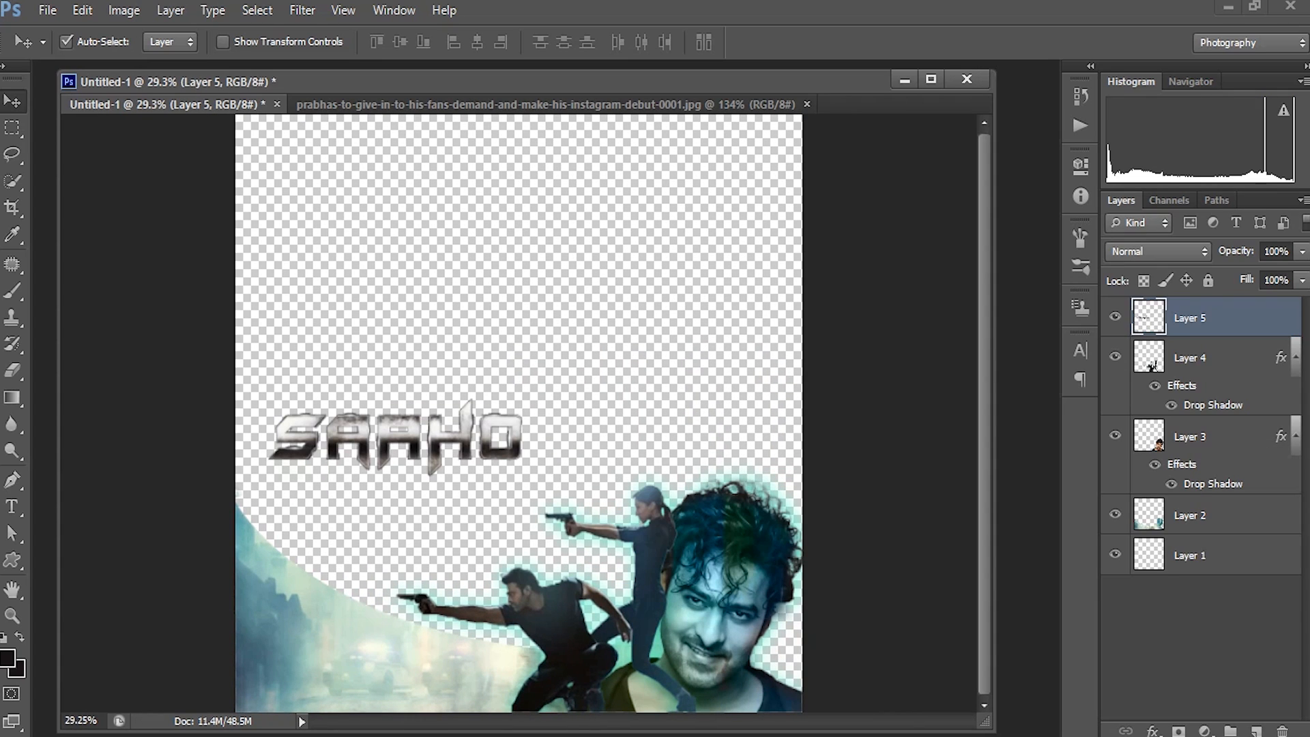
drag(409, 374, 414, 615)
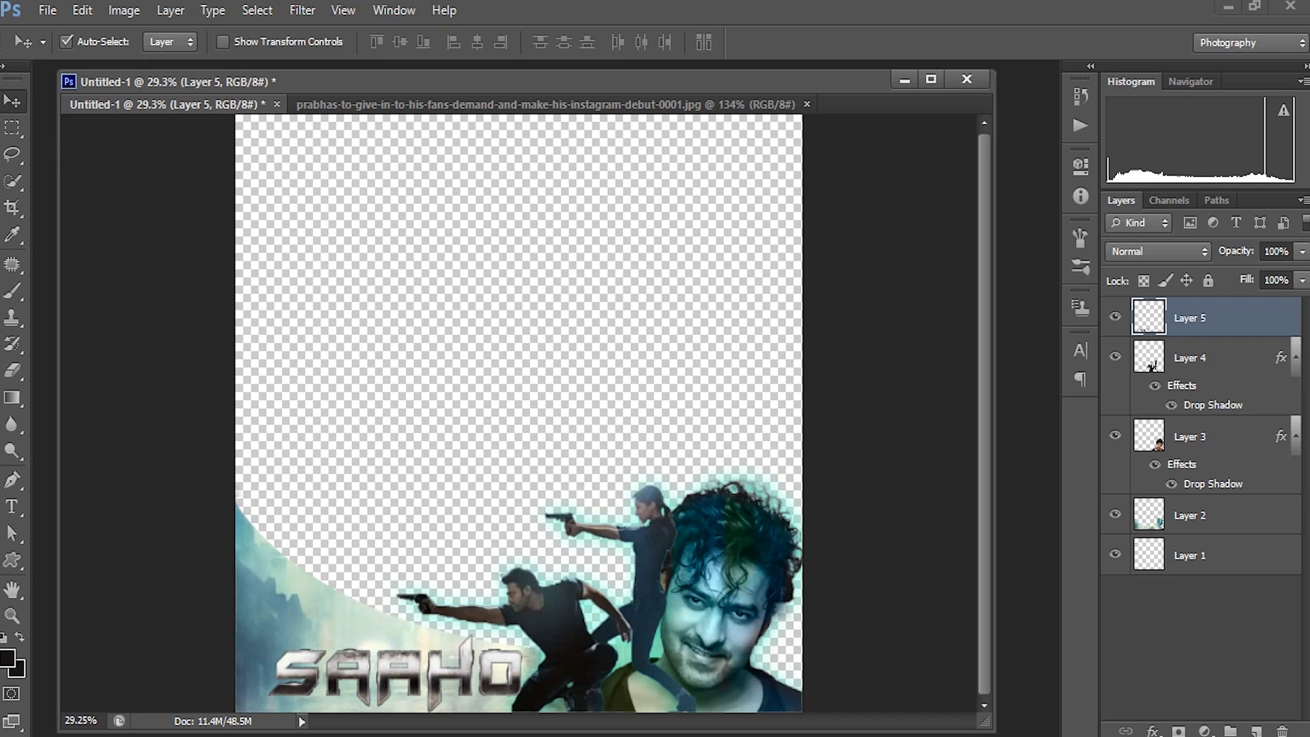
Scale the SAAHO lettering on Layer 5 proportionally to 80% with Free Transform.
click(82, 10)
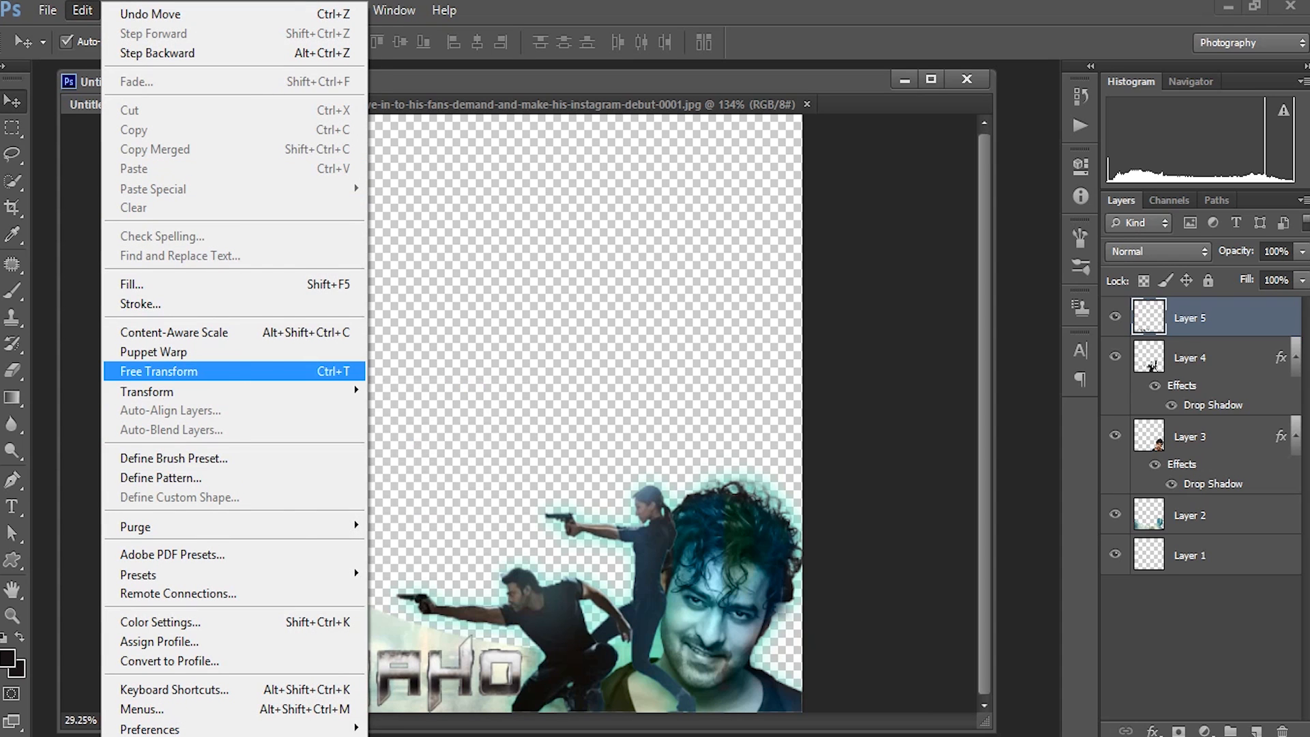
click(159, 372)
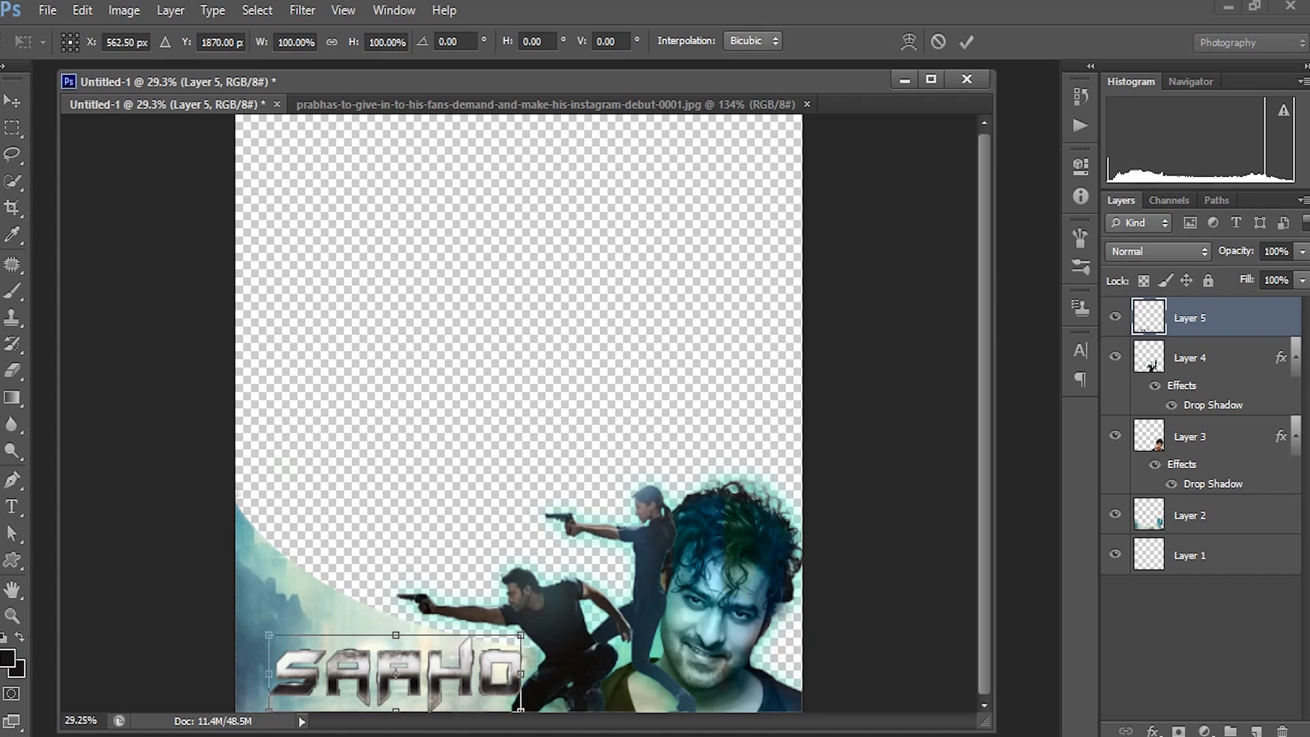
click(331, 41)
click(290, 42)
drag(289, 42, 277, 43)
text(8)
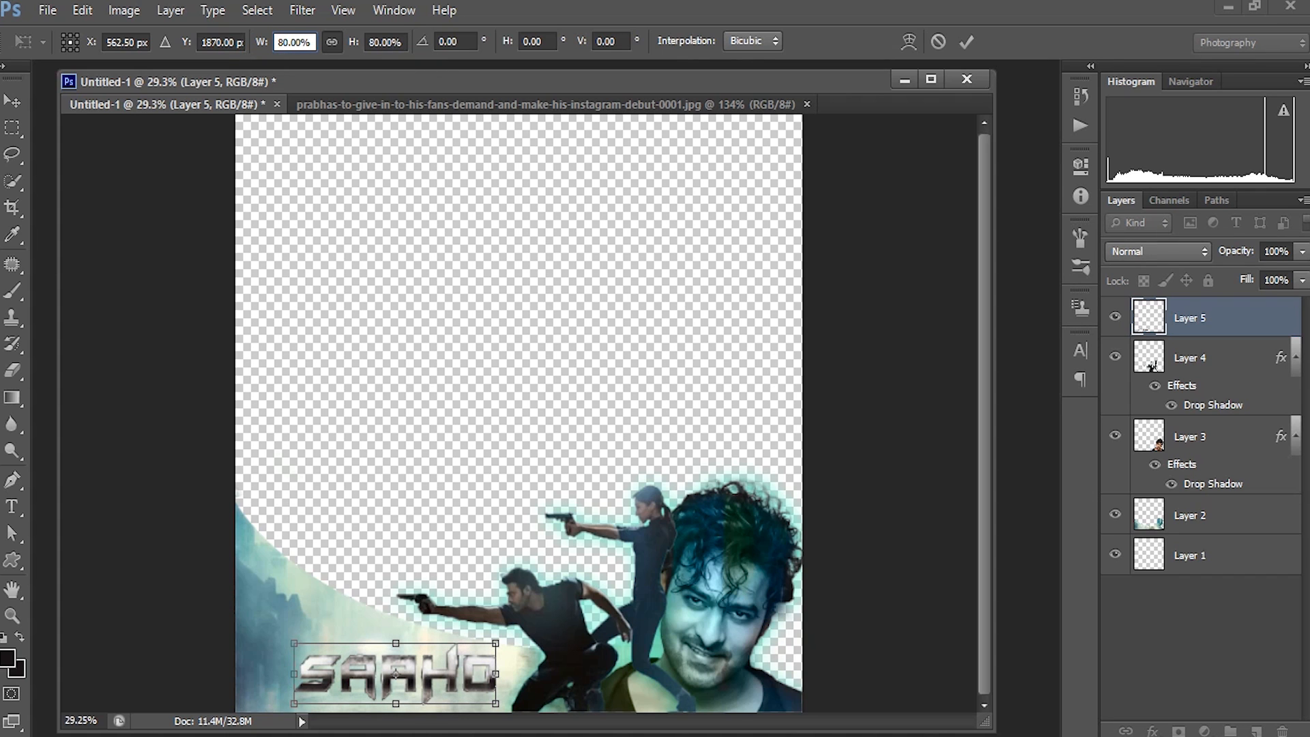
key(Return)
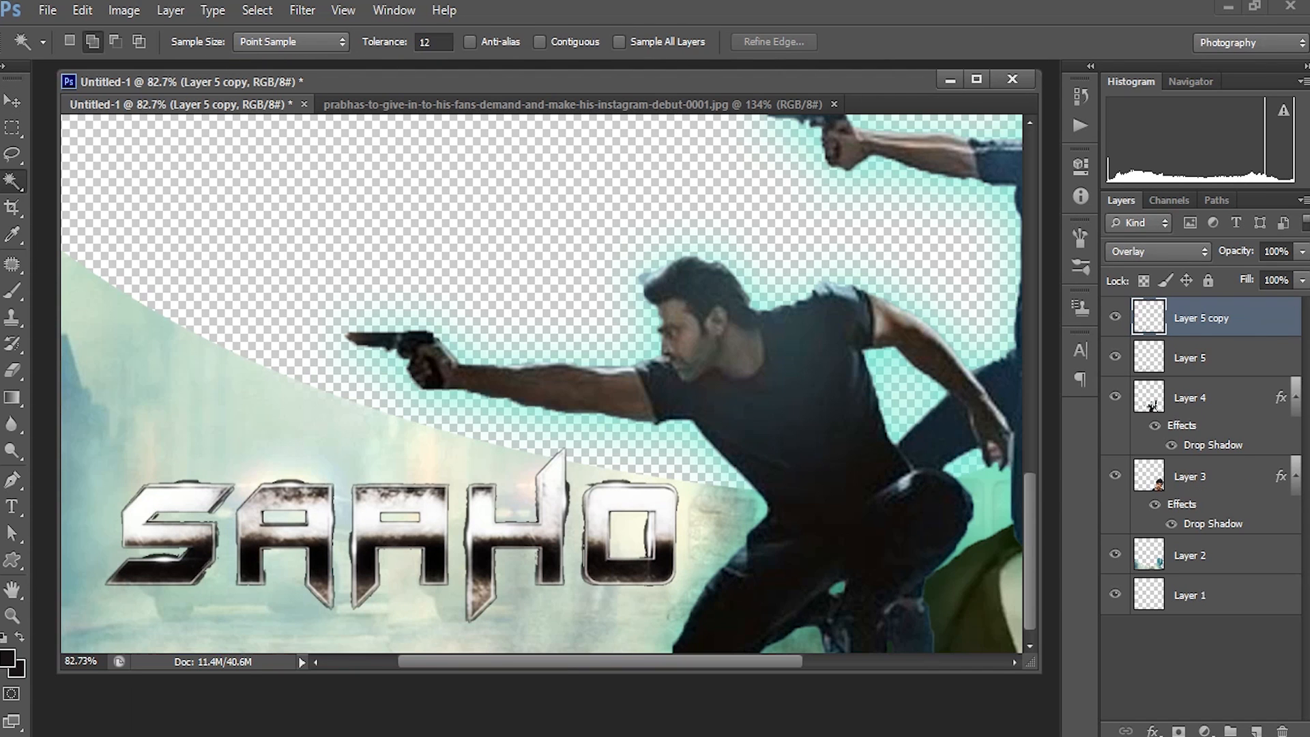
Copy the Drop Shadow layer style from Layer 4 onto the SAAHO lettering on Layer 5.
click(1207, 398)
right_click(1201, 398)
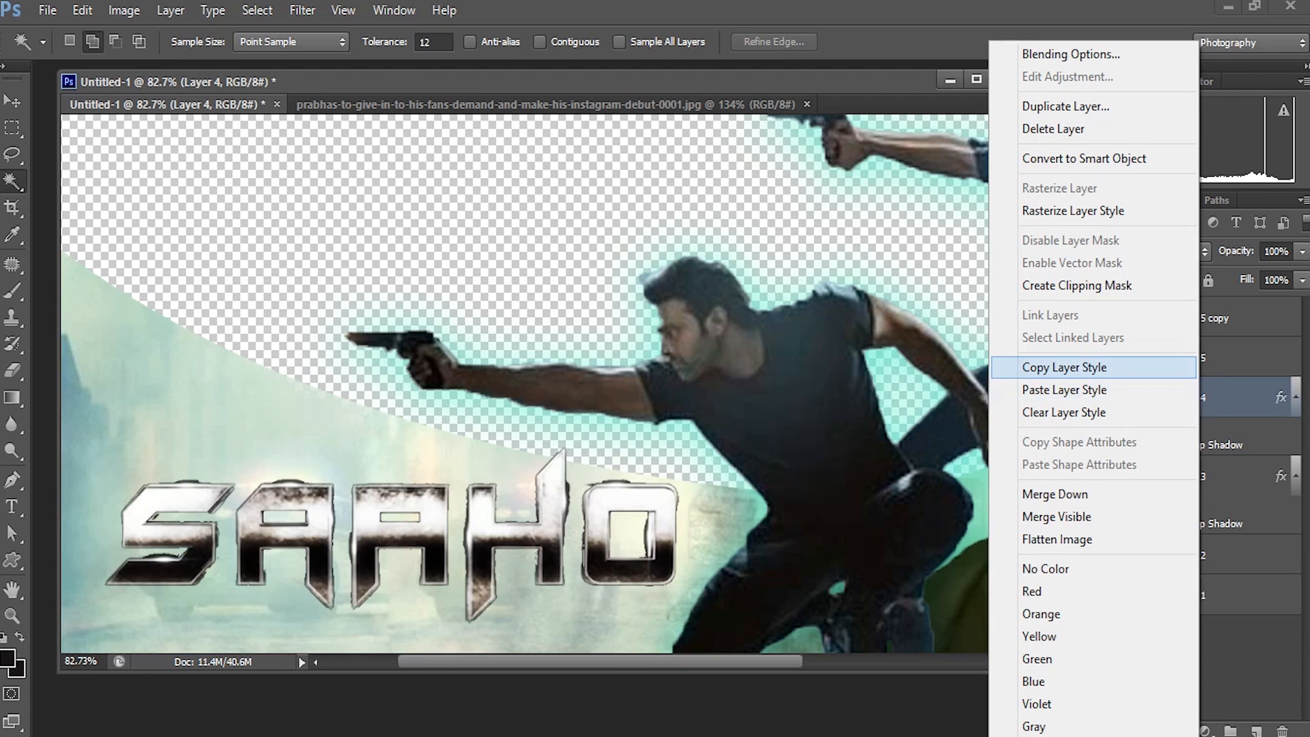
click(1065, 368)
click(1207, 357)
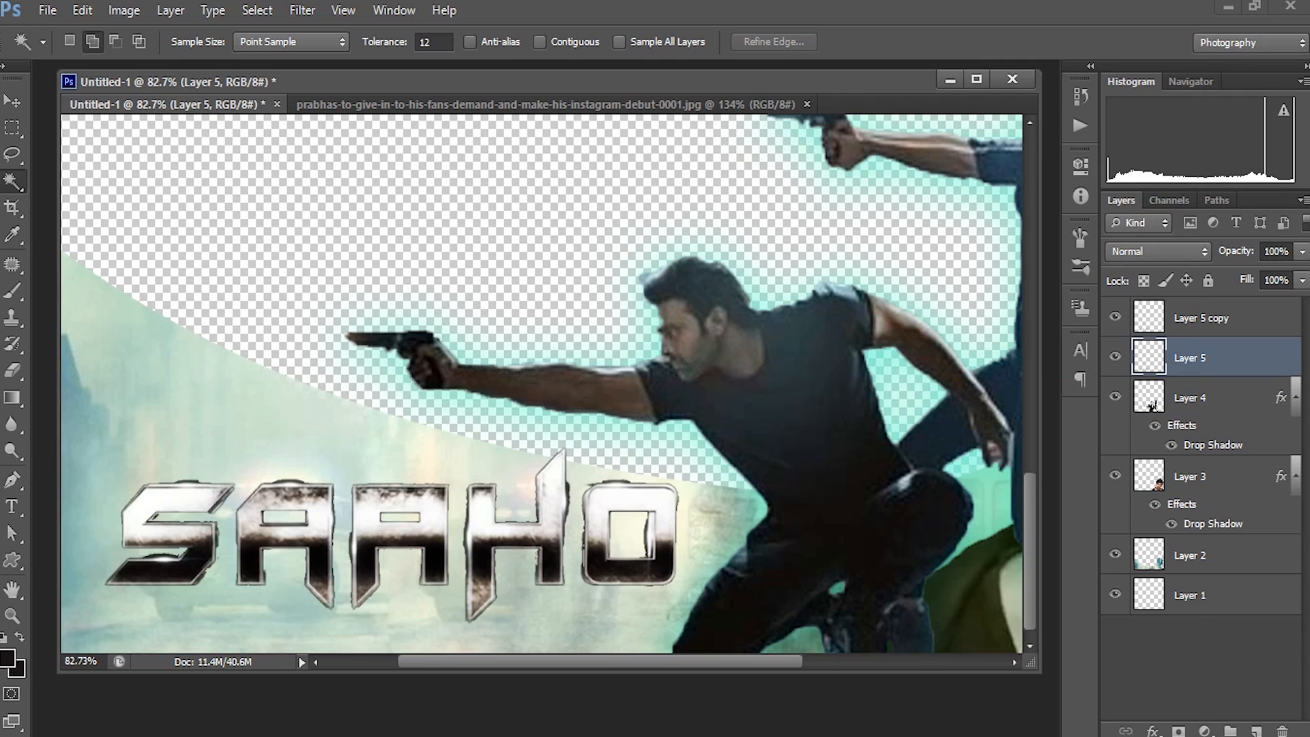
right_click(1201, 357)
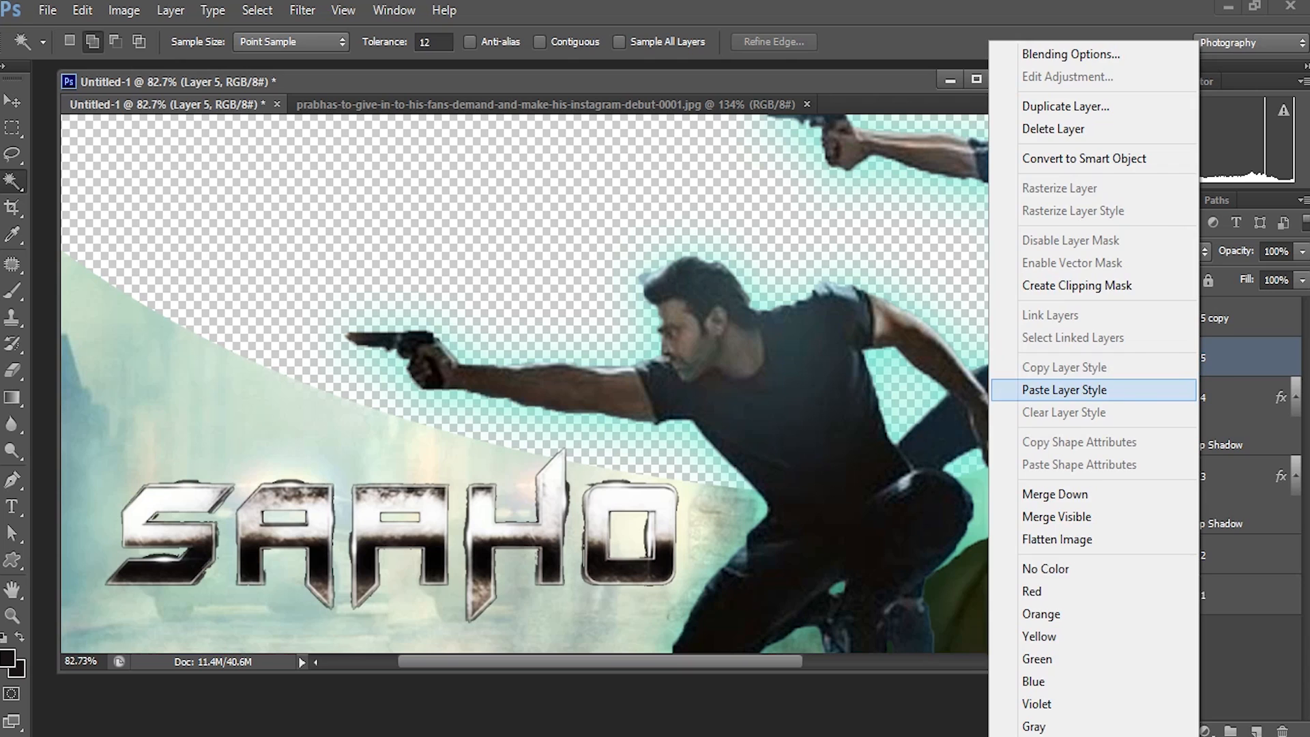
click(1064, 390)
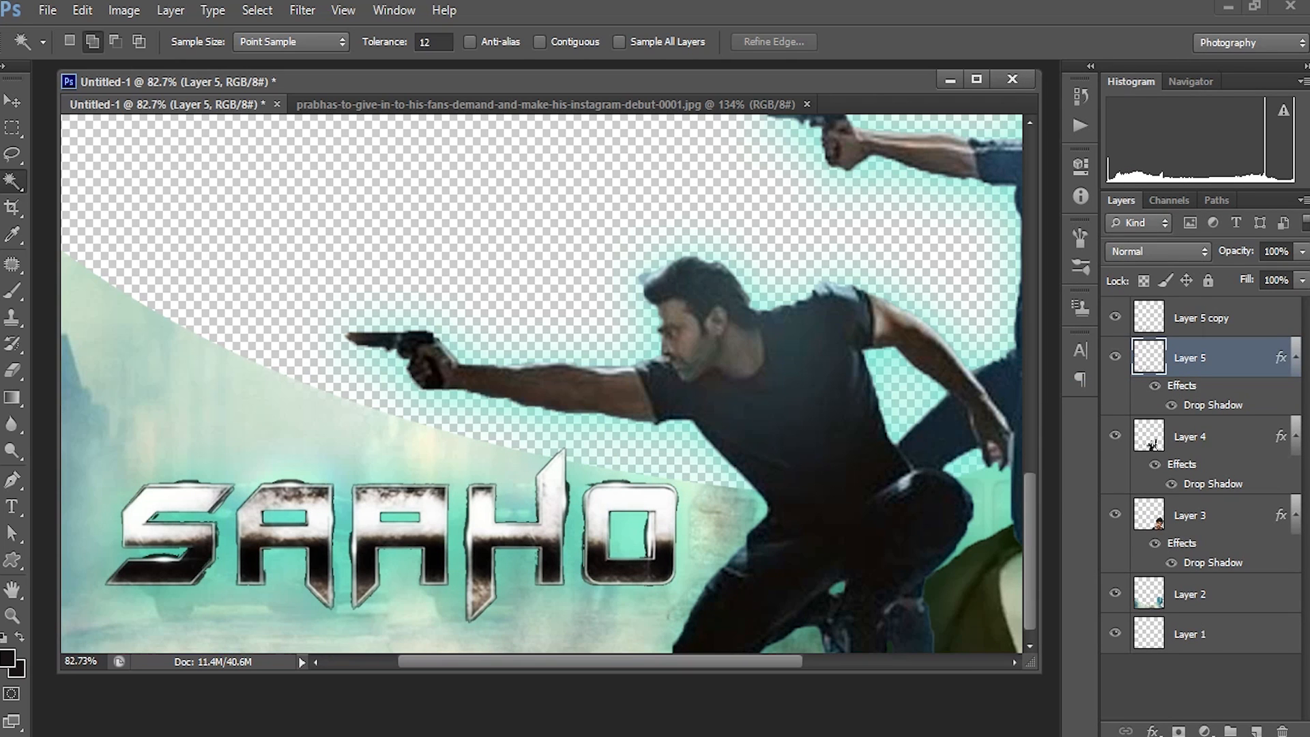
Hide Layer 5 copy and set the blend mode of Layer 5 to Luminosity.
click(1201, 318)
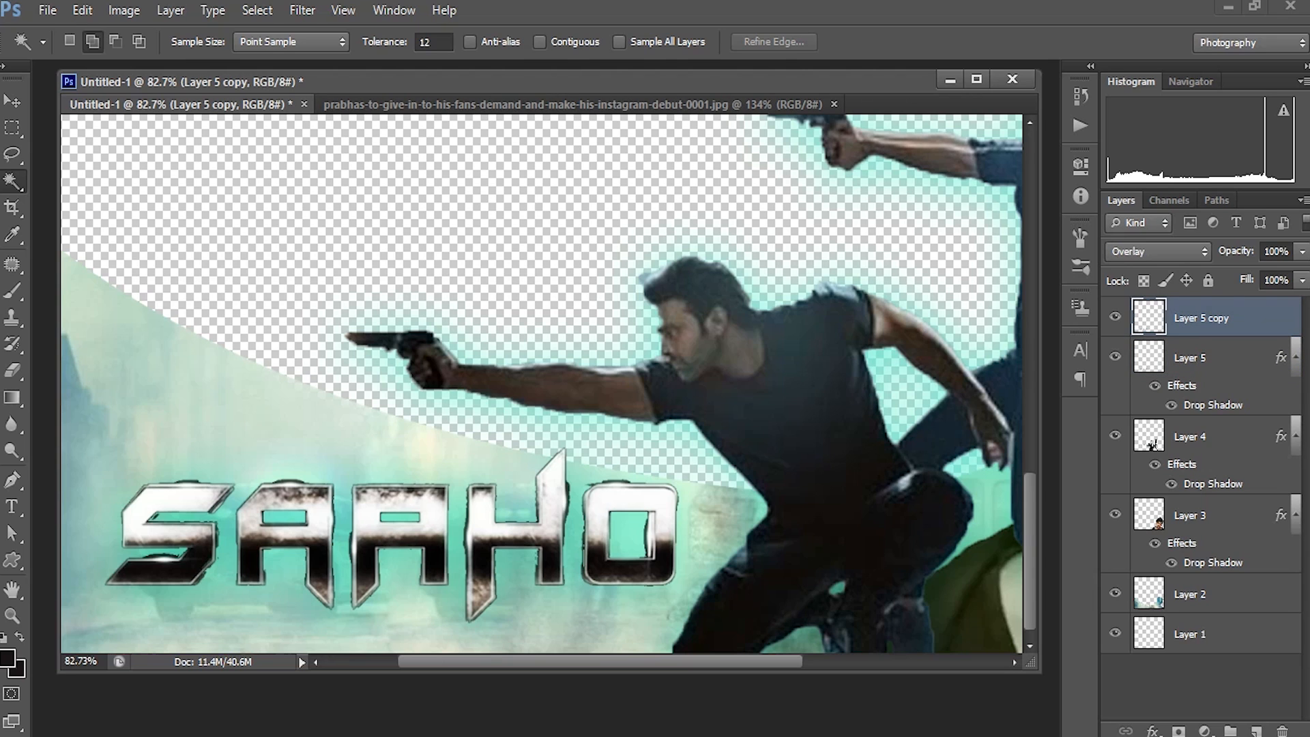
click(1115, 317)
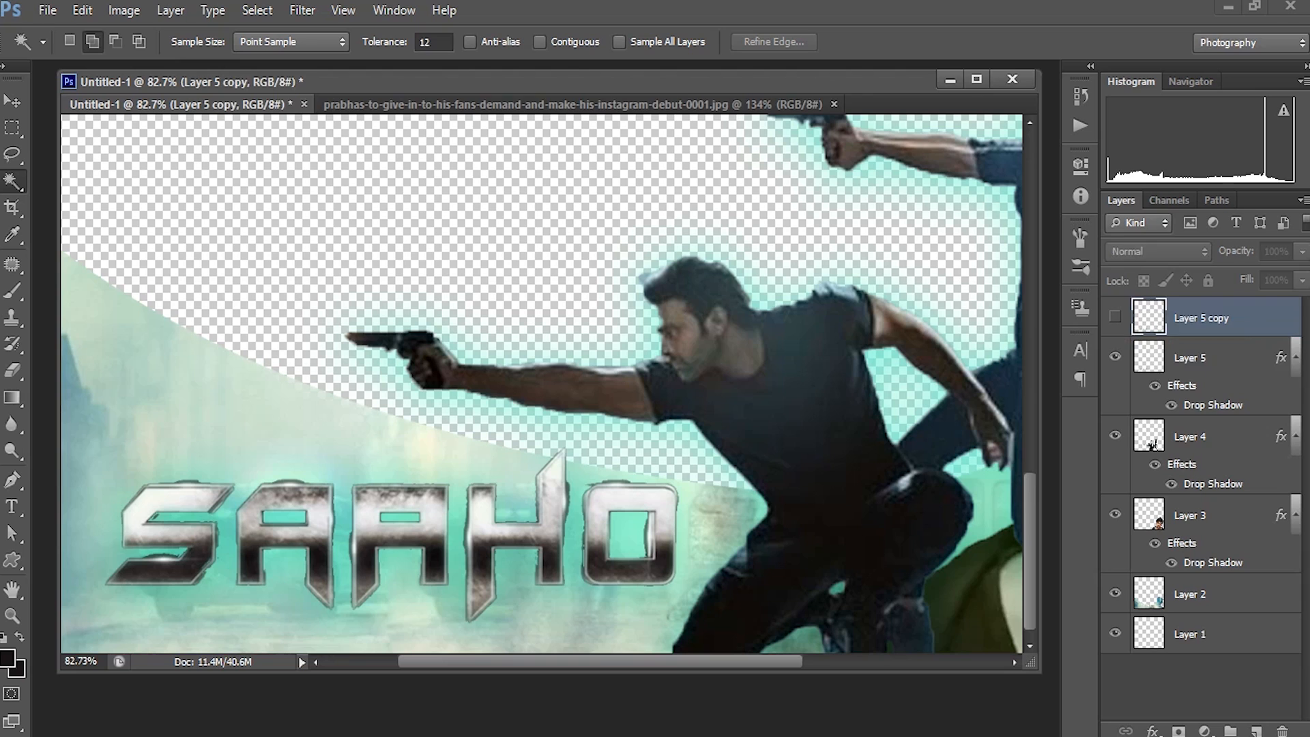
click(1192, 357)
click(1158, 251)
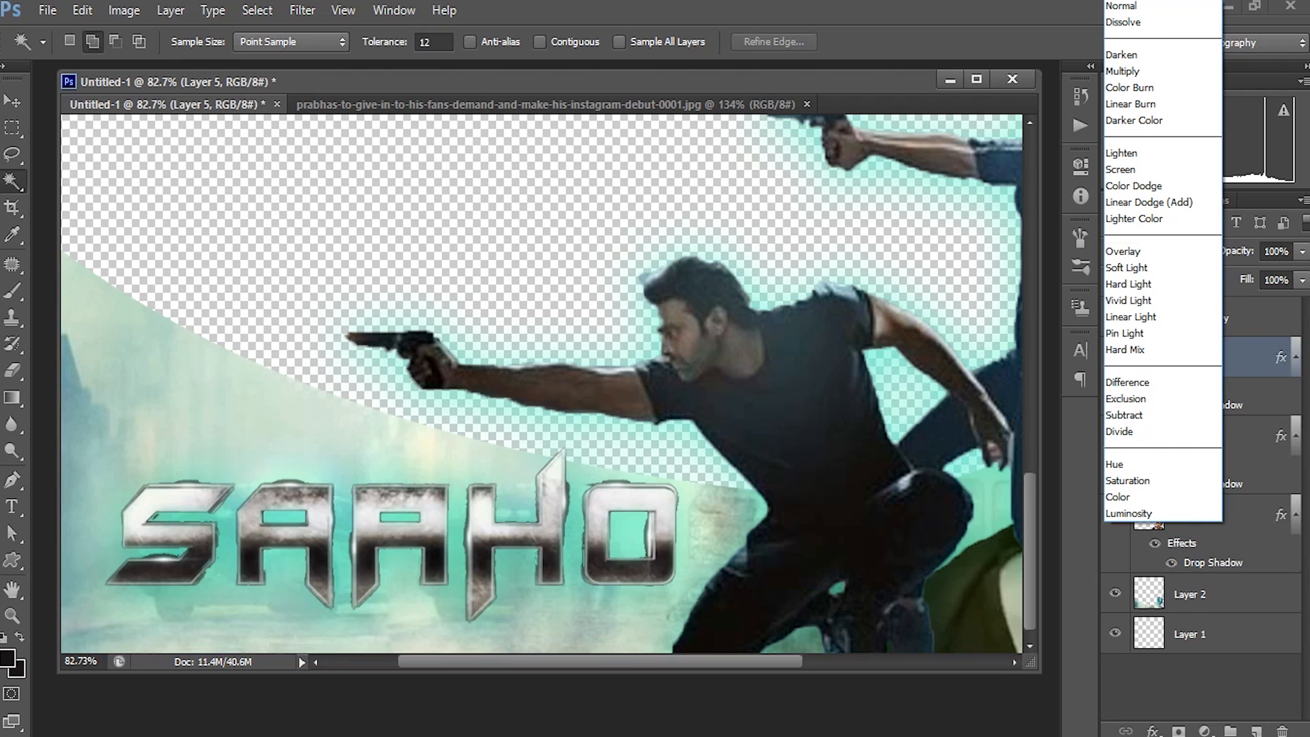
click(1160, 514)
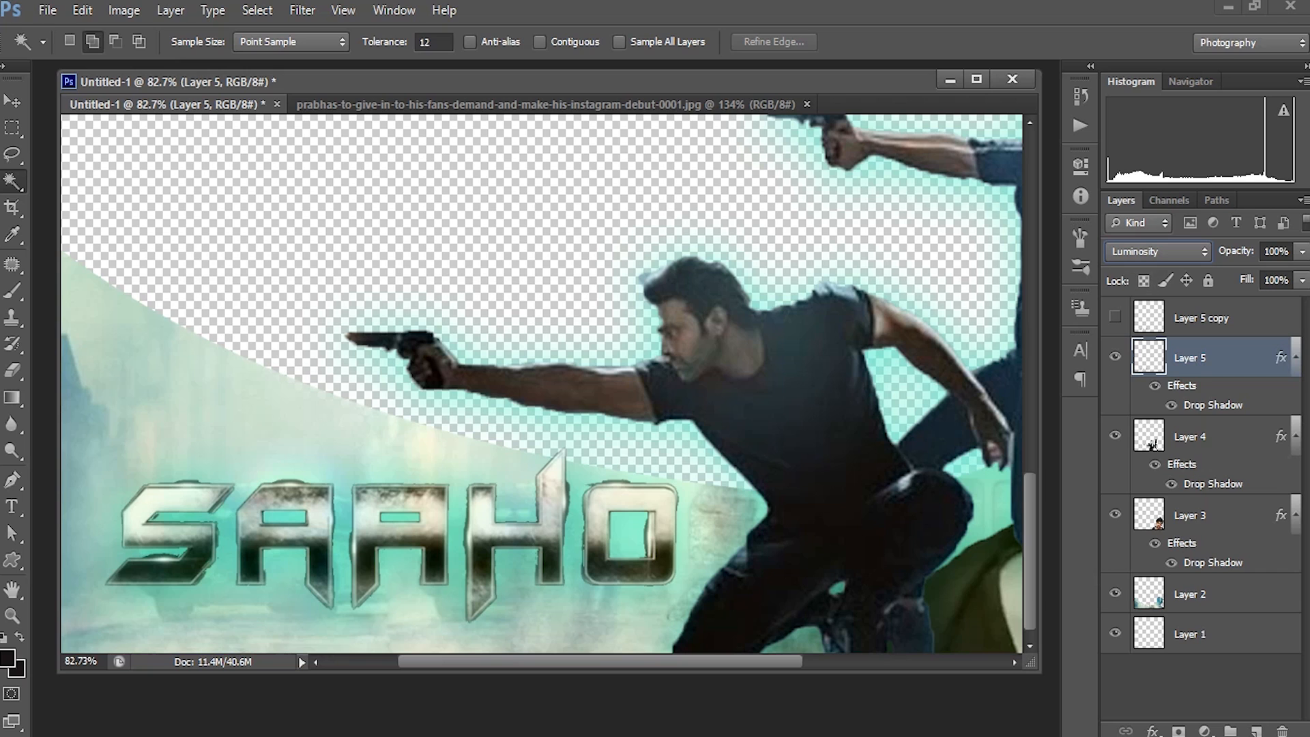
Try the Hard Light blend mode on the SAAHO lettering and return it to Luminosity.
click(1158, 252)
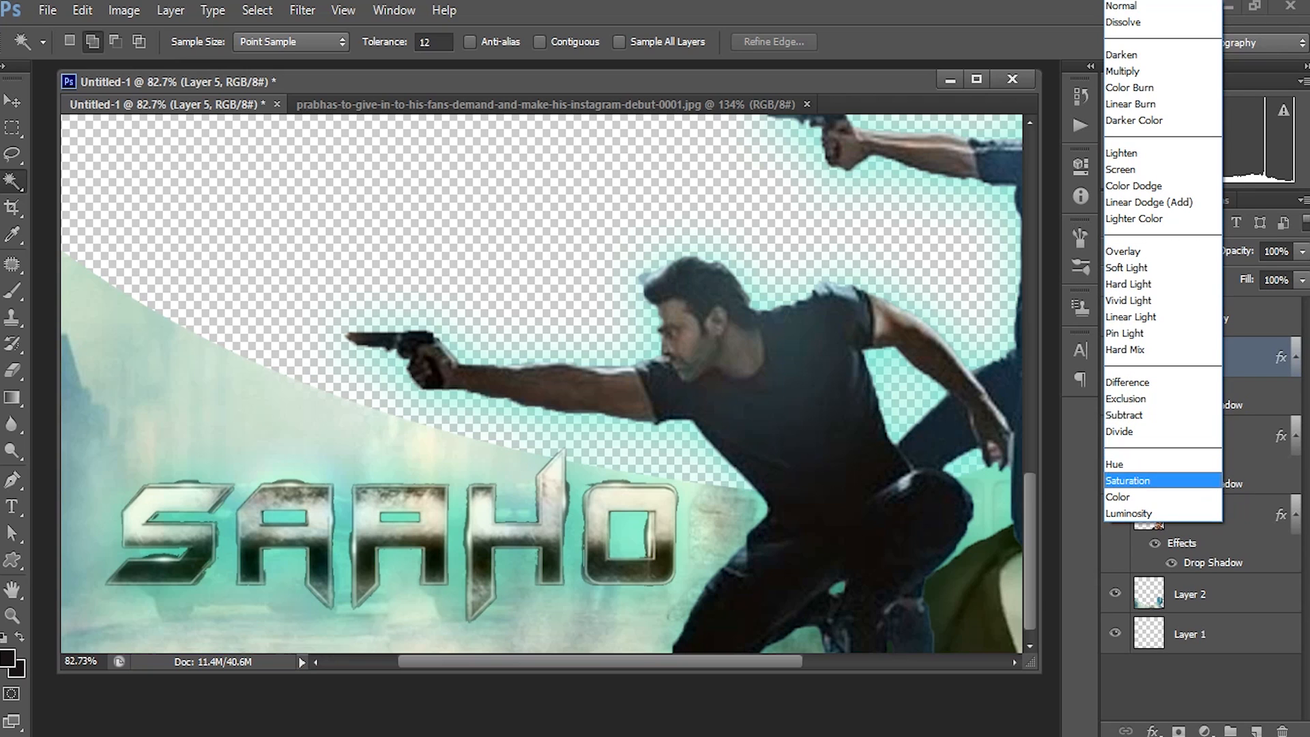
click(1133, 284)
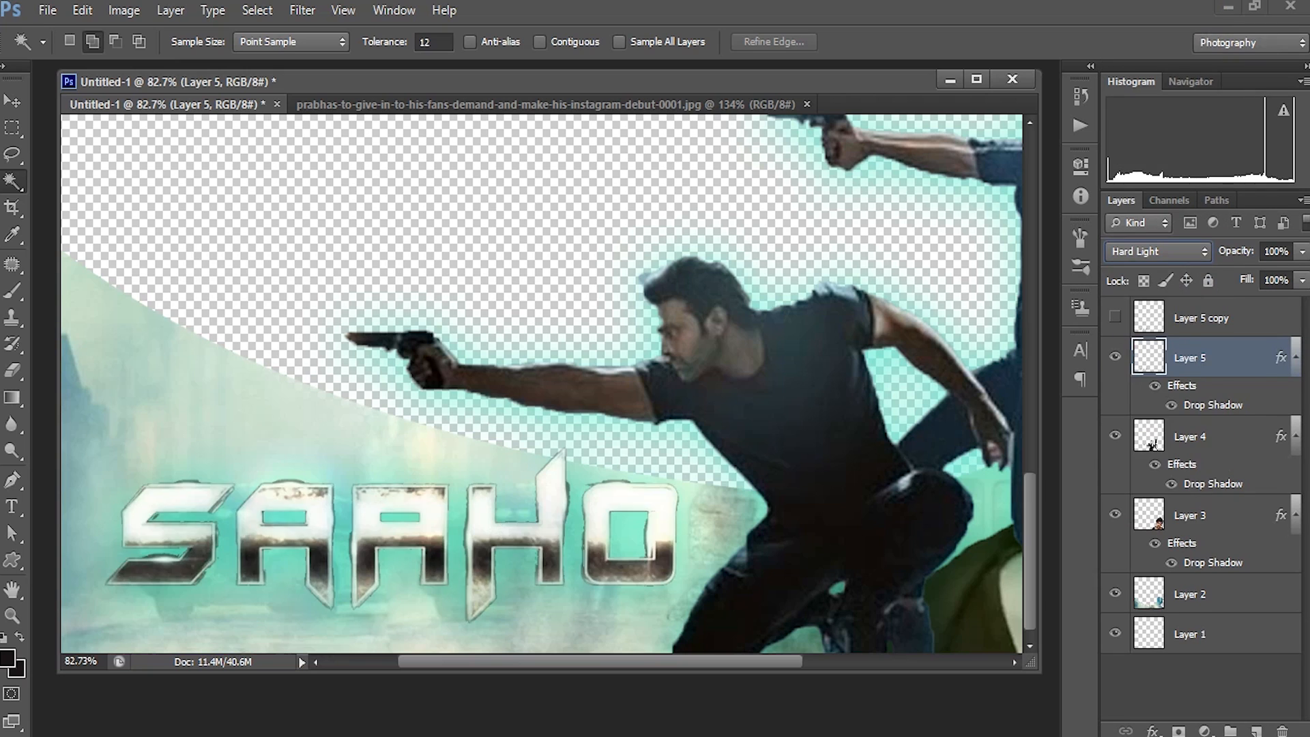
click(1158, 251)
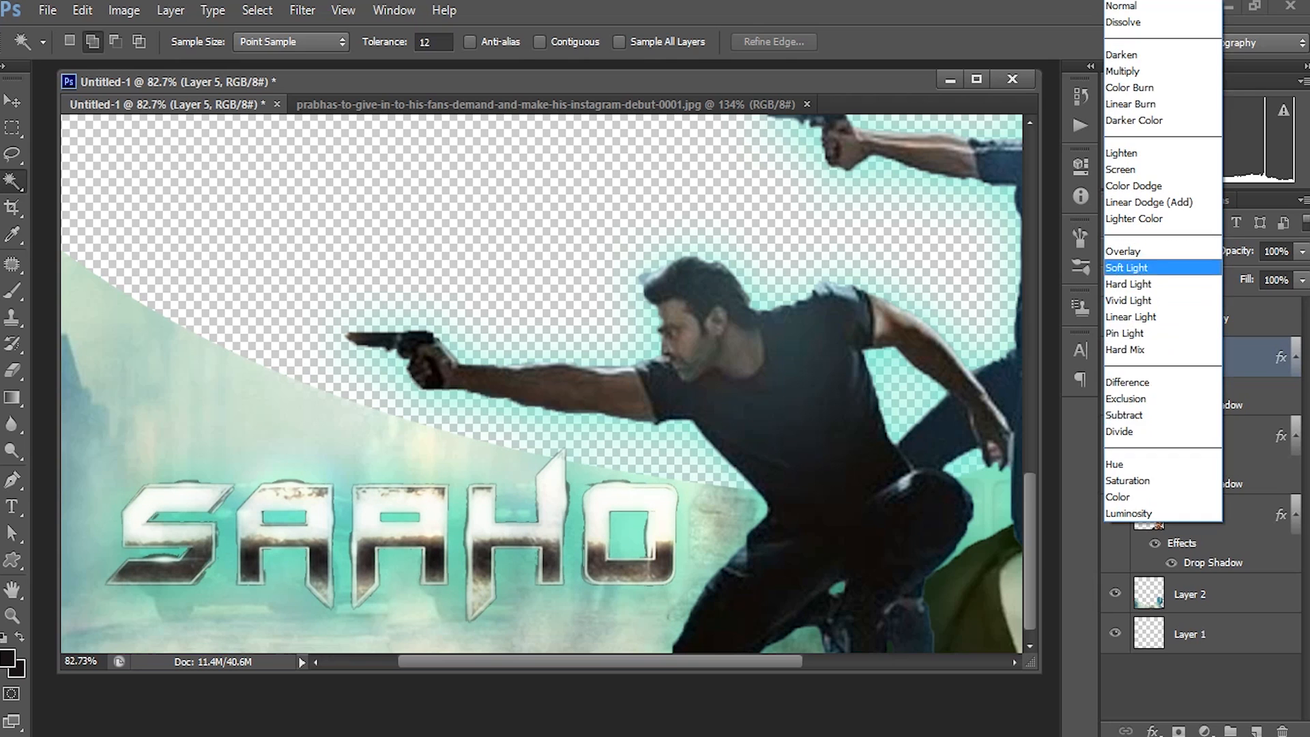
click(1160, 514)
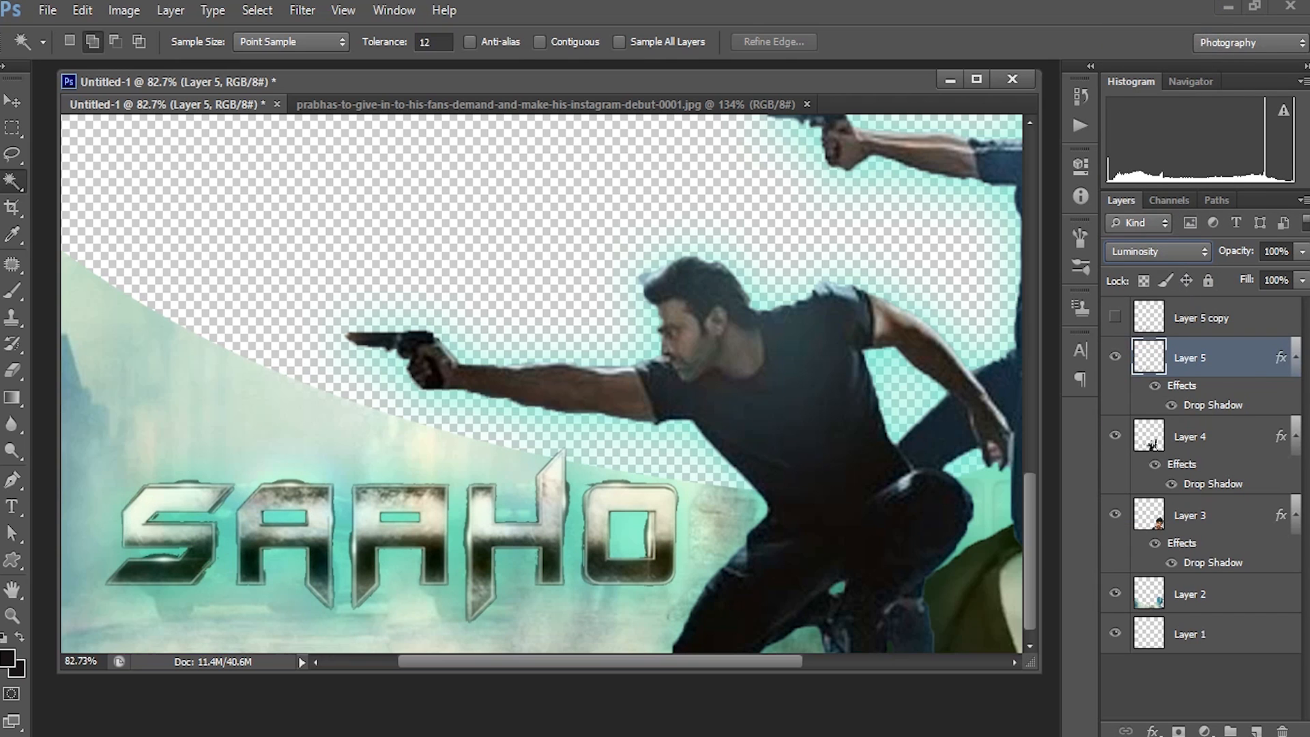
Try to shift the actor's head on Layer 3 slightly to the right and undo the move.
key(h)
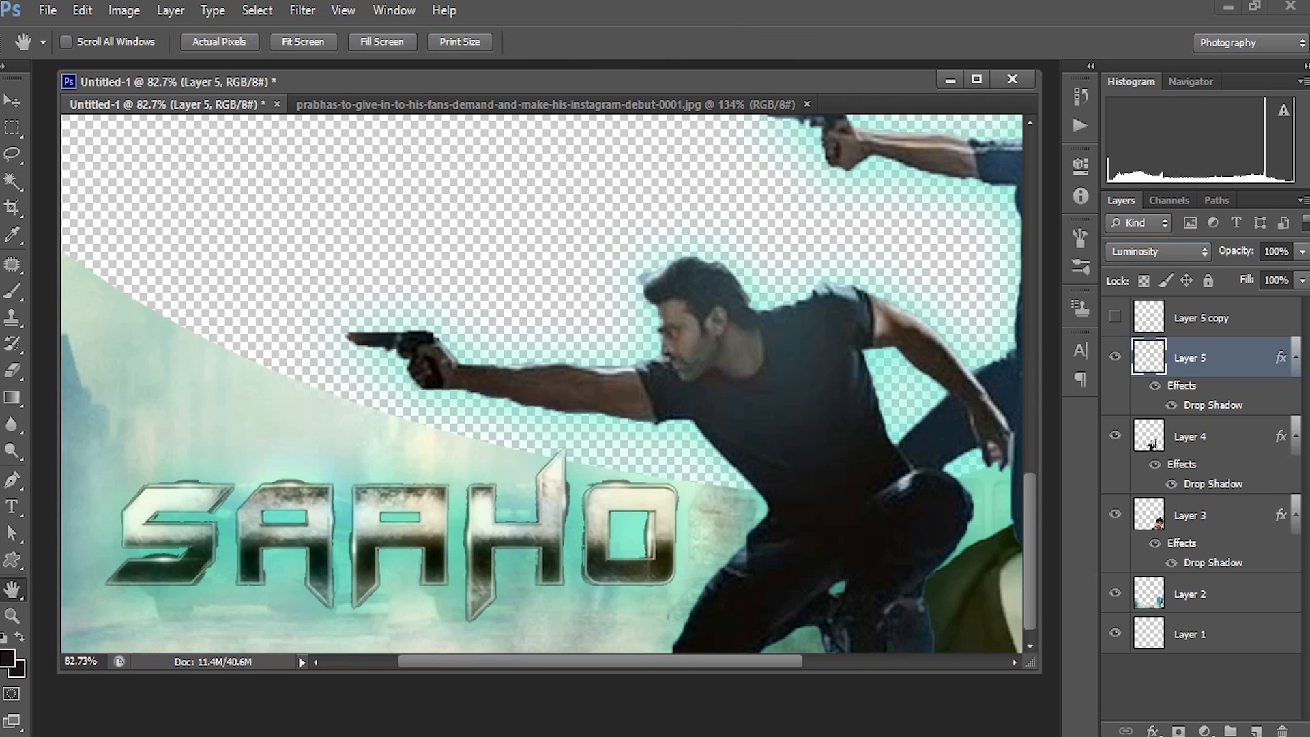
key(ctrl+0)
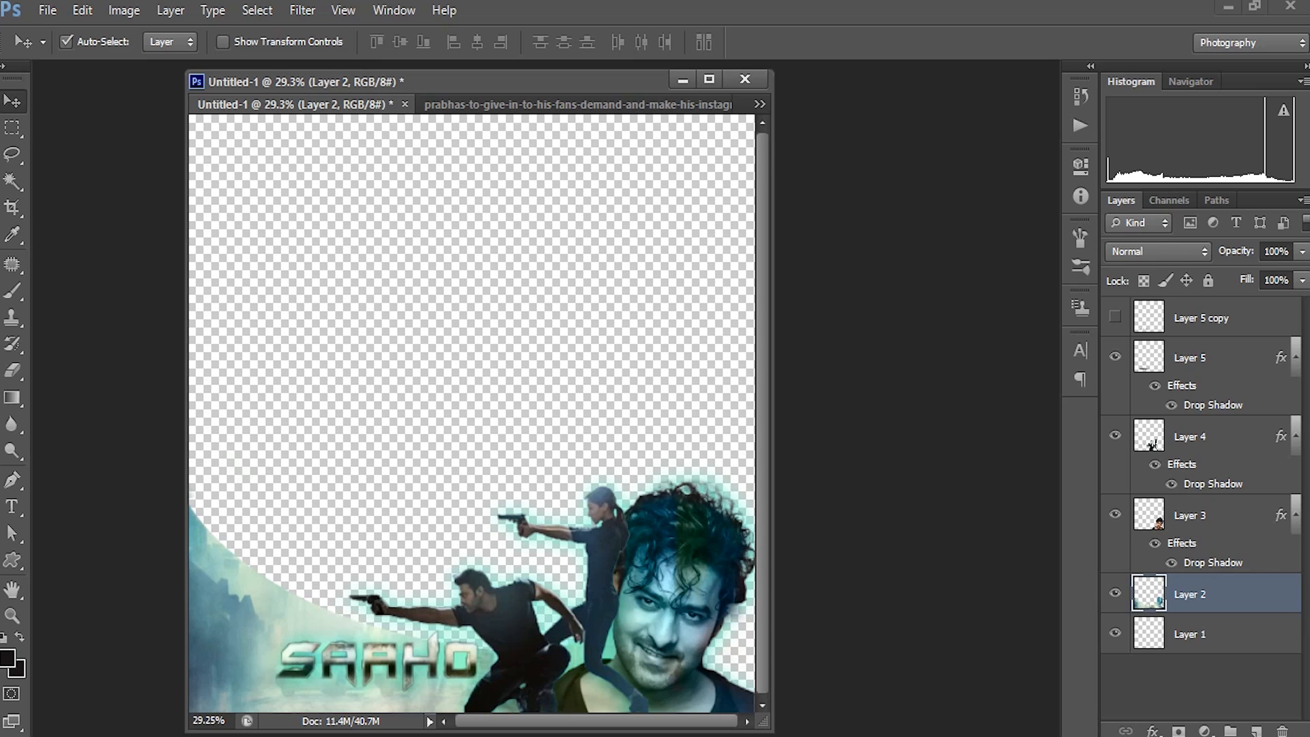
click(1190, 515)
drag(665, 582, 679, 584)
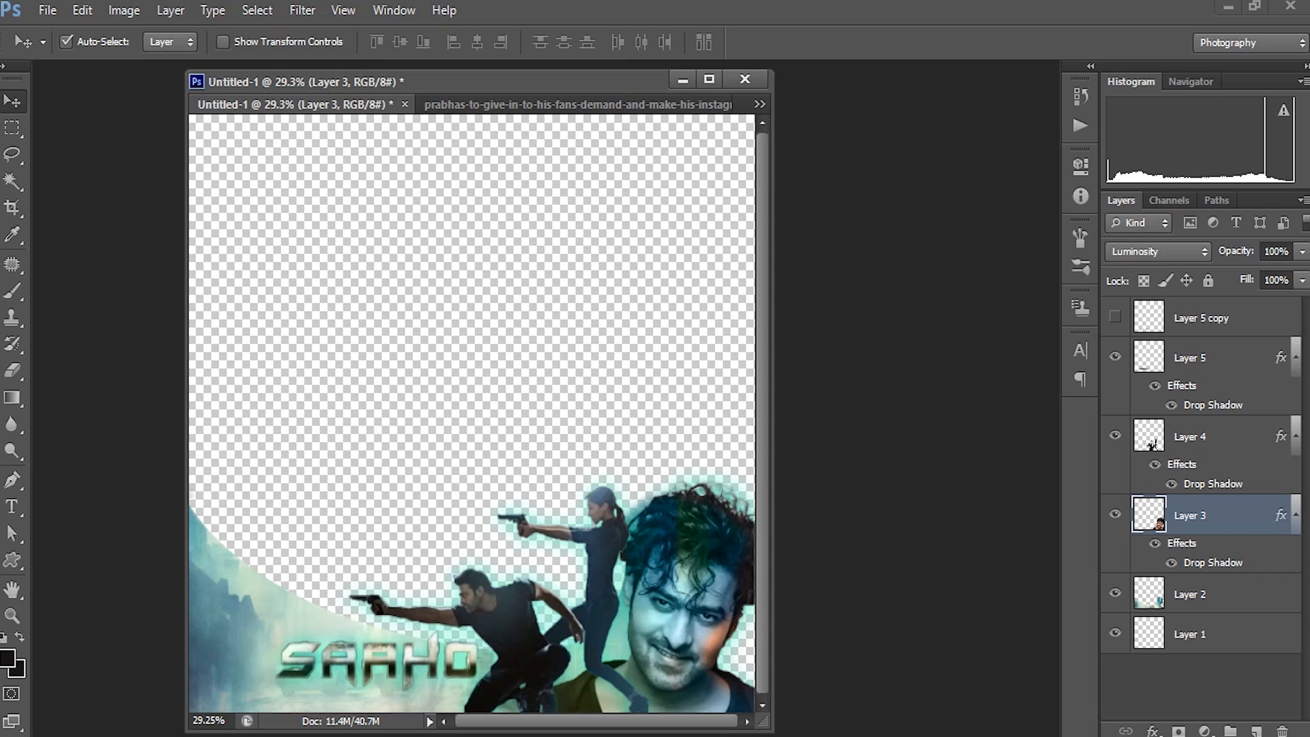
key(ctrl+z)
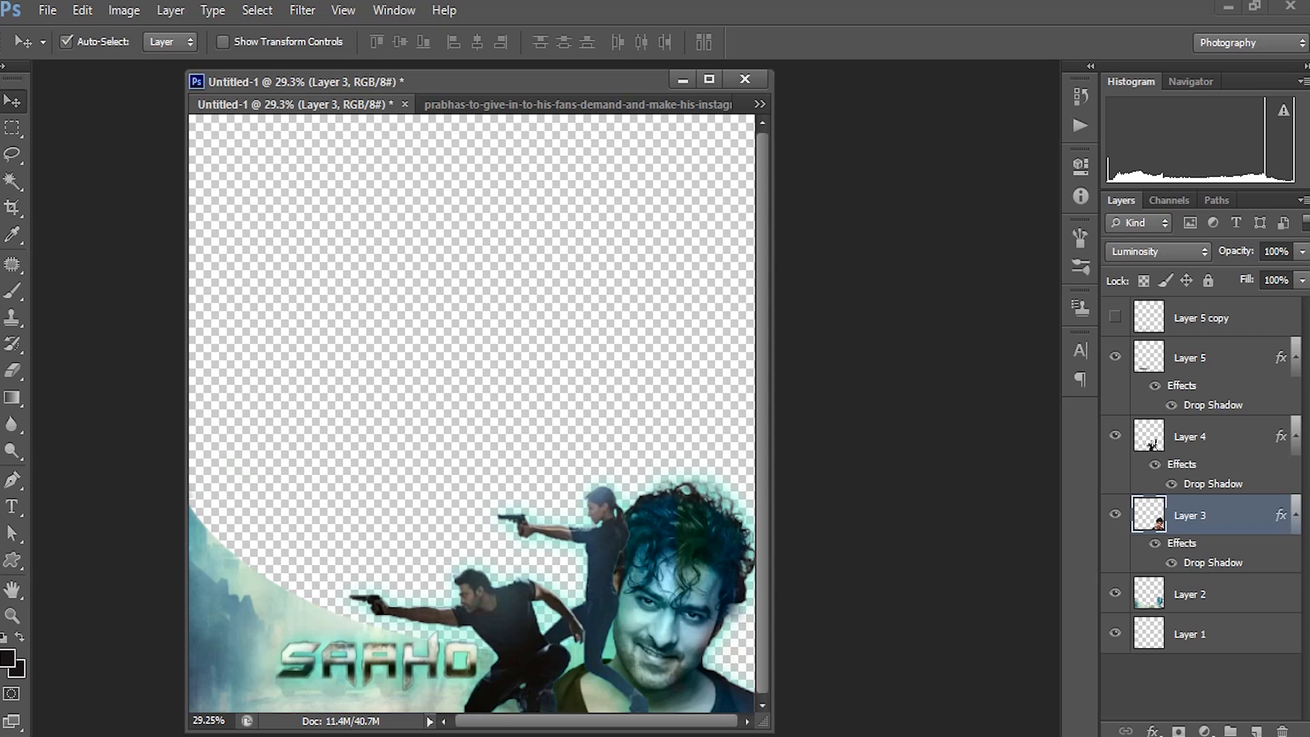
Select Layers 2 through 5 and nudge them together a short distance to the right on the canvas.
click(1190, 357)
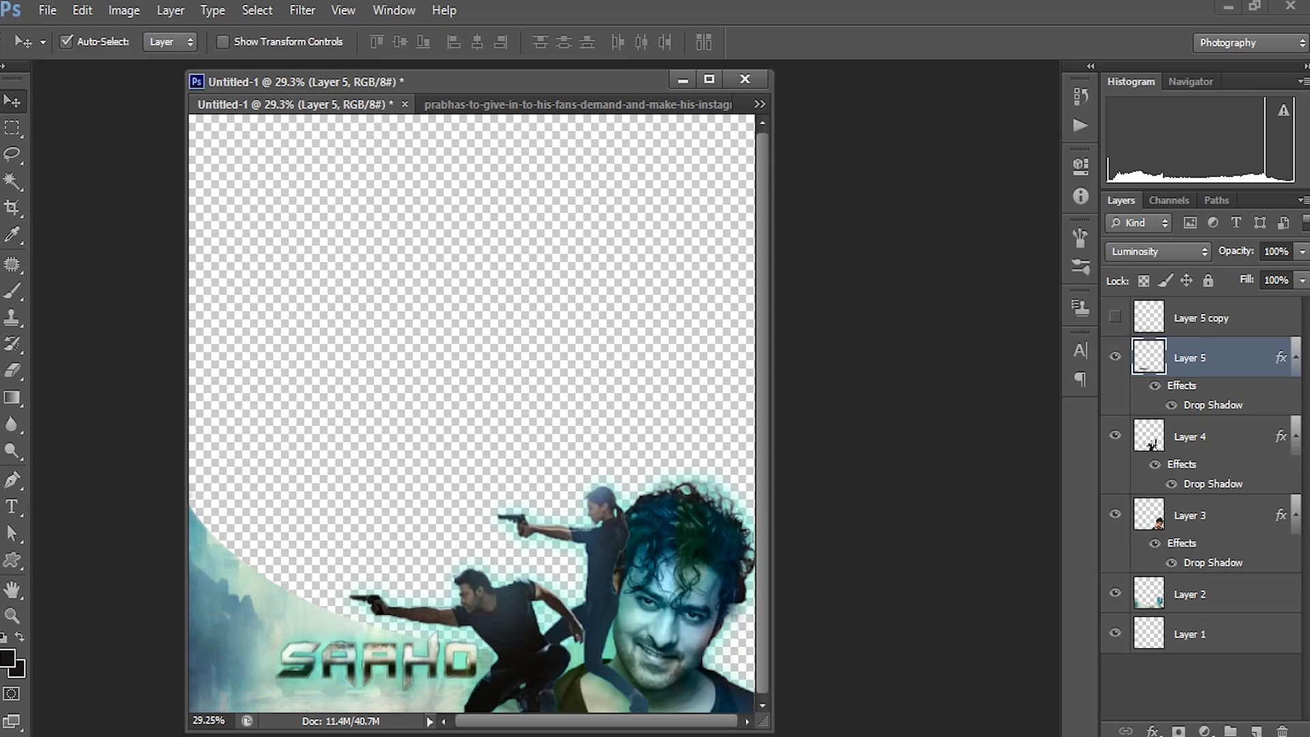
shift+click(1190, 595)
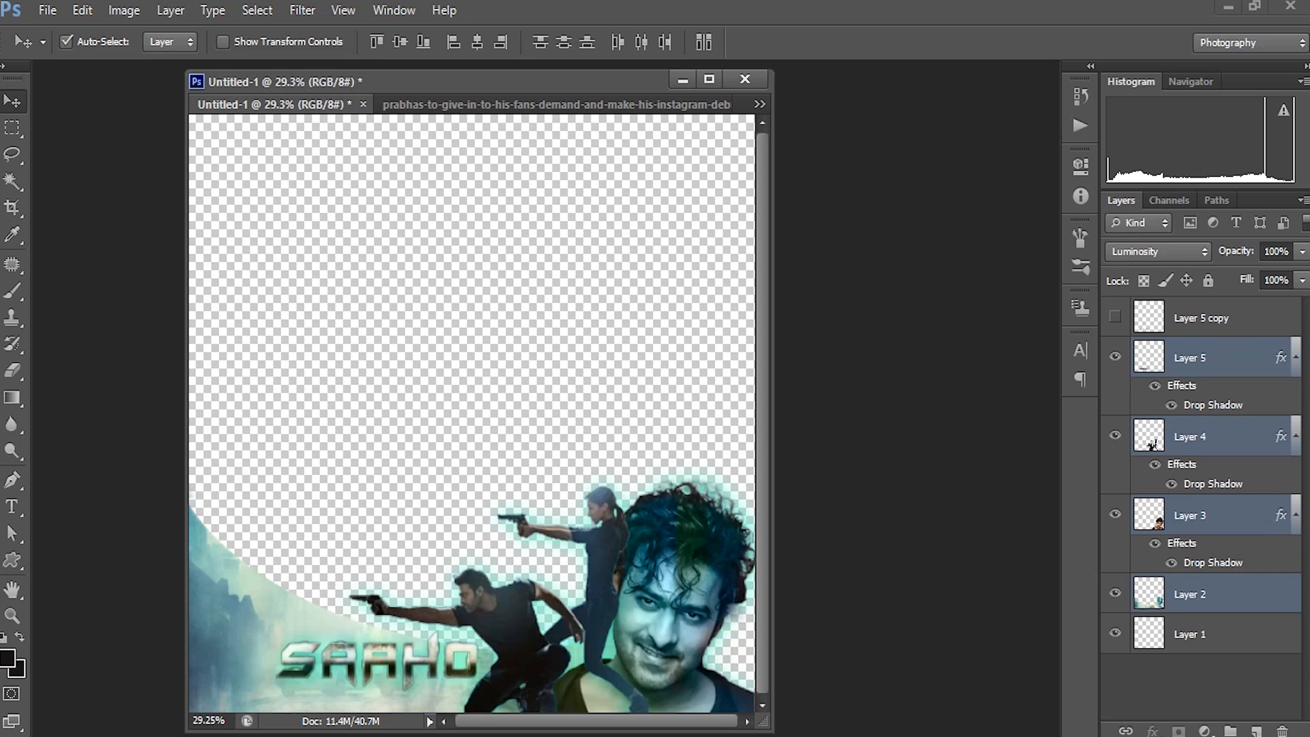
key(shift+Right)
key(shift+Right)
key(shift+Right)
key(shift+Right)
key(shift+Right)
key(shift+Right)
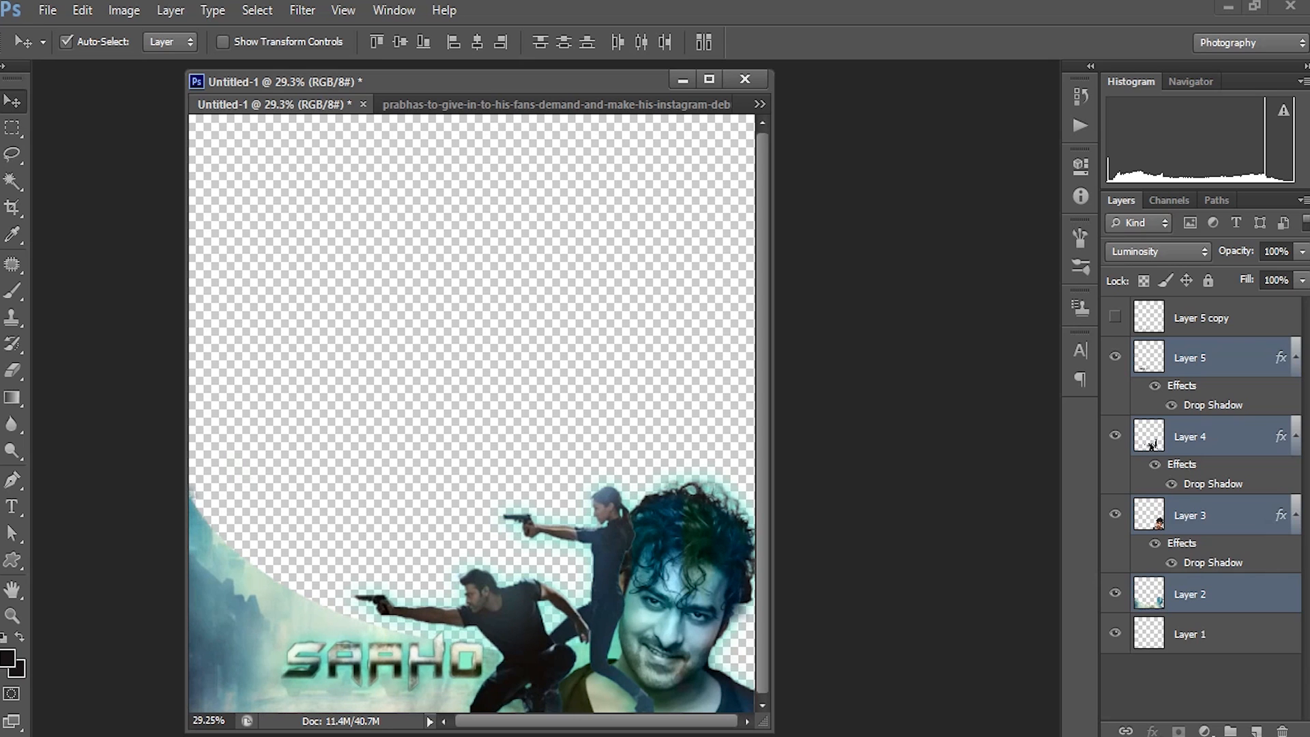
key(shift+Right)
key(shift+Right)
key(shift+Right)
key(shift+Right)
key(shift+Right)
key(shift+Right)
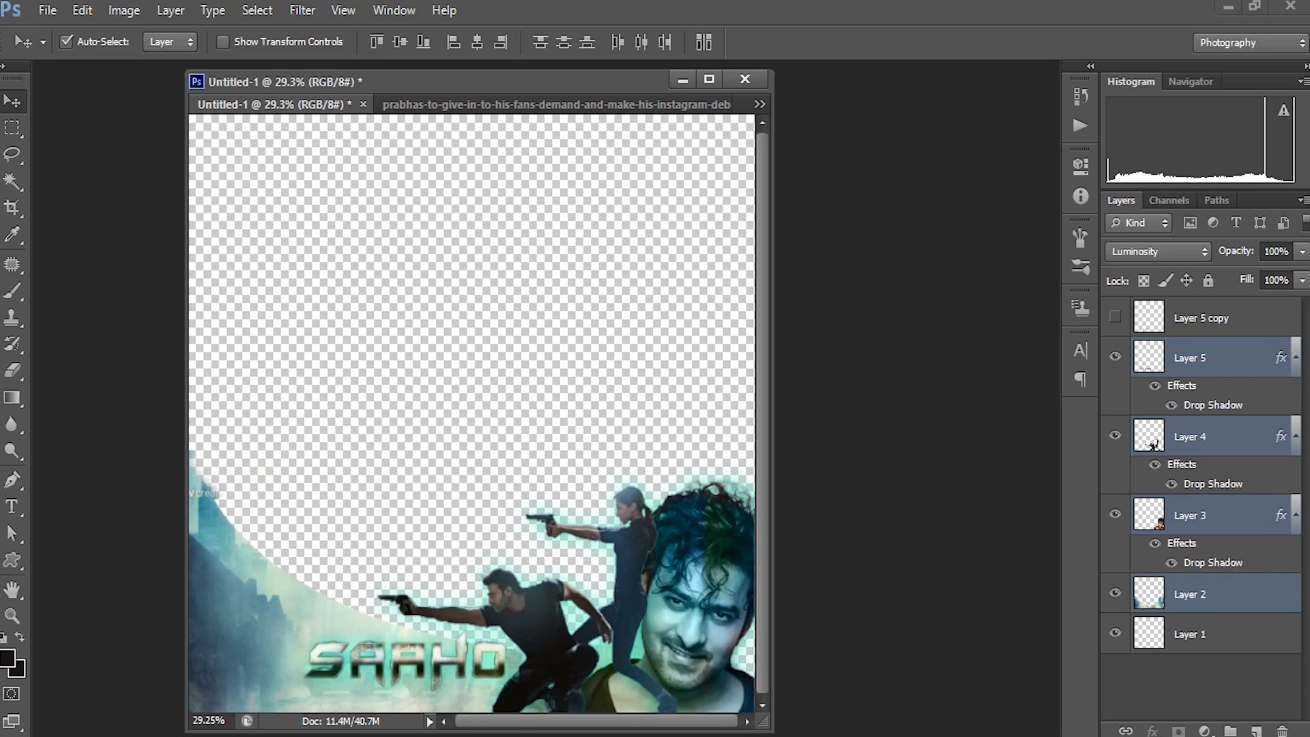
key(shift+Left)
key(shift+Left)
key(shift+Left)
key(shift+Left)
key(shift+Left)
key(shift+Left)
key(shift+Left)
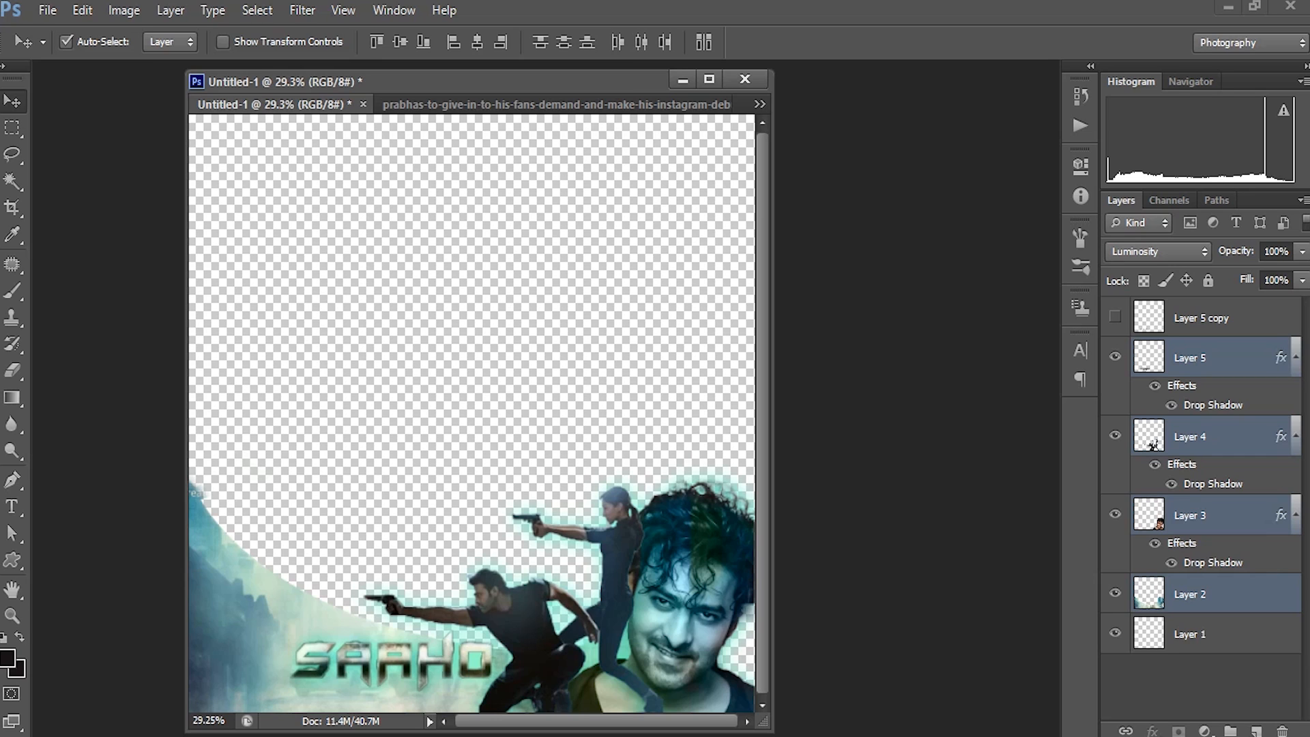
Add a layer mask to Layer 2 and fade the city background's curved upper edge with a linear Black, White gradient.
click(1201, 688)
click(1201, 595)
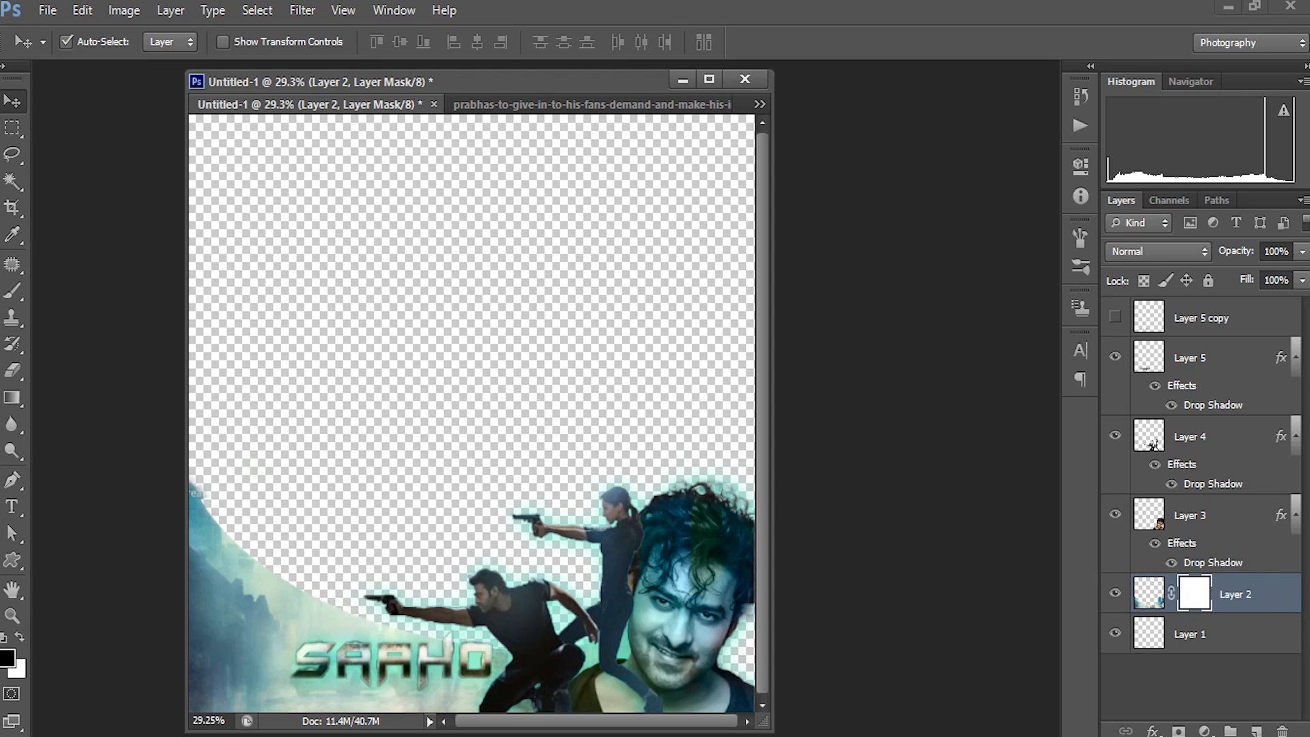
key(g)
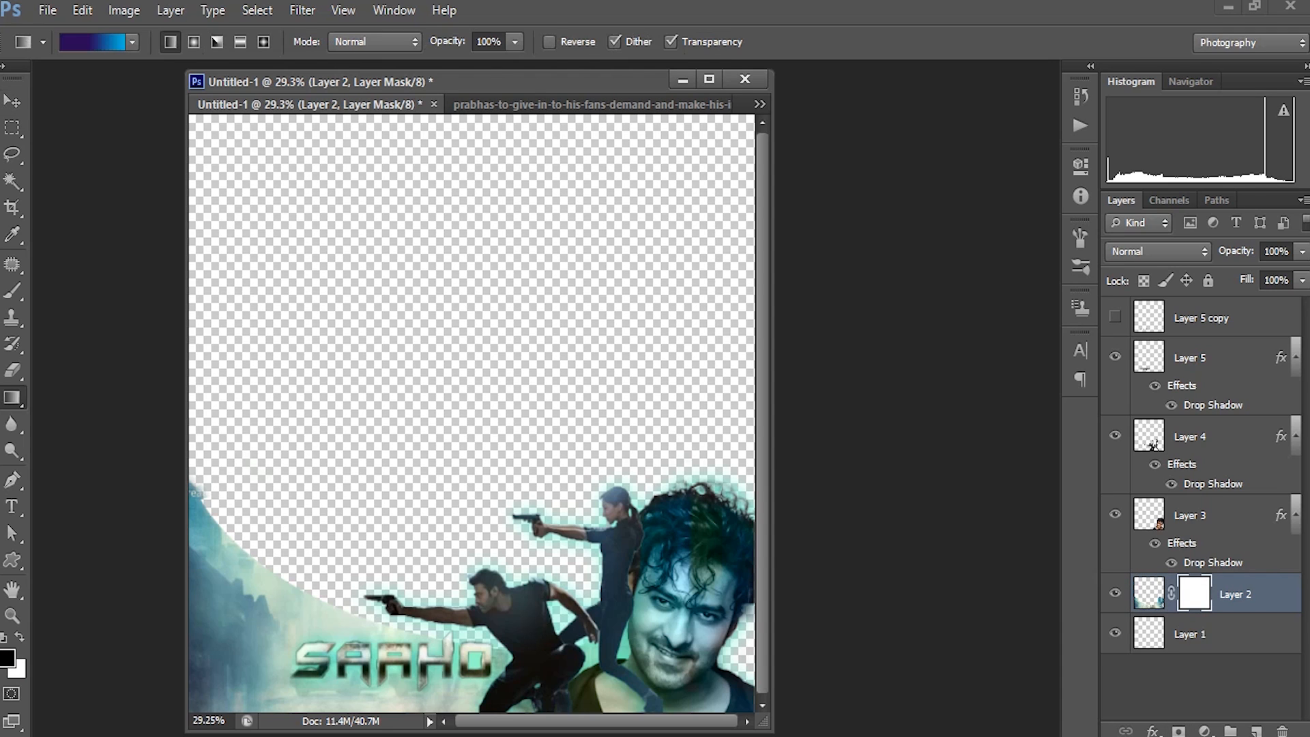
click(92, 42)
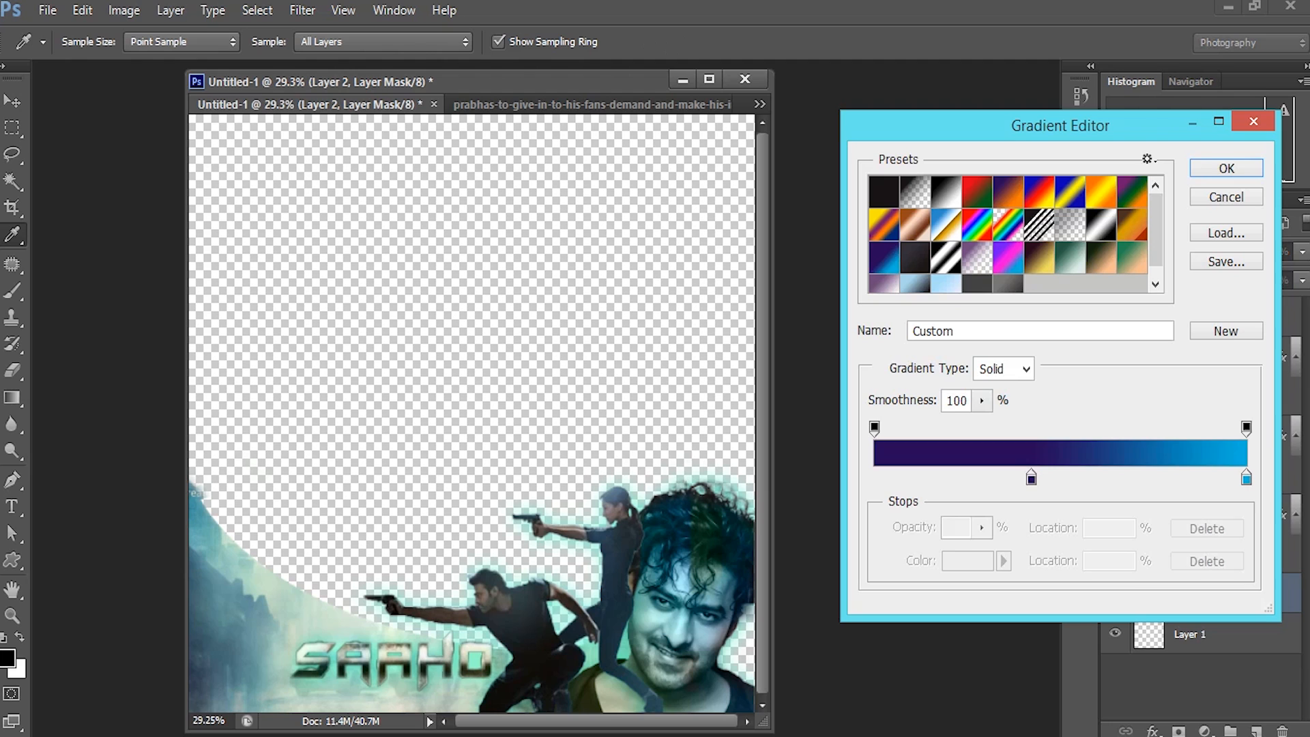
click(946, 192)
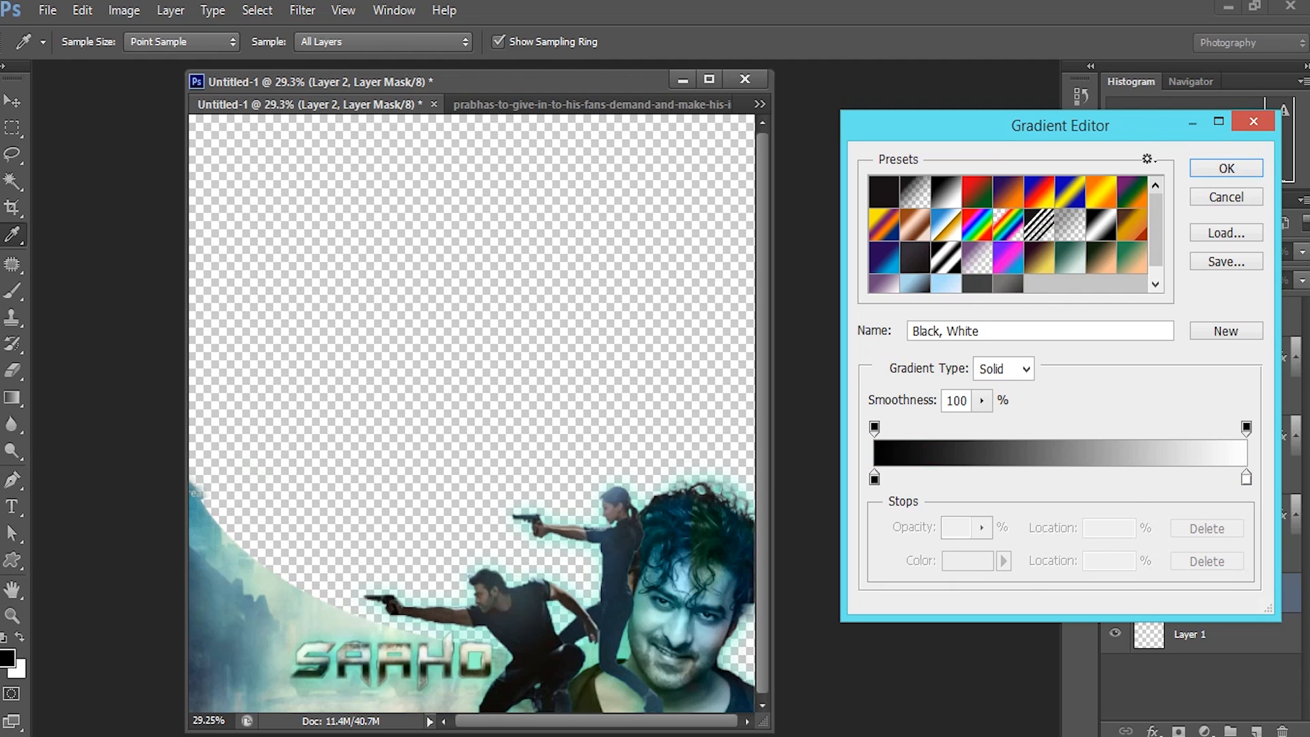
click(1226, 168)
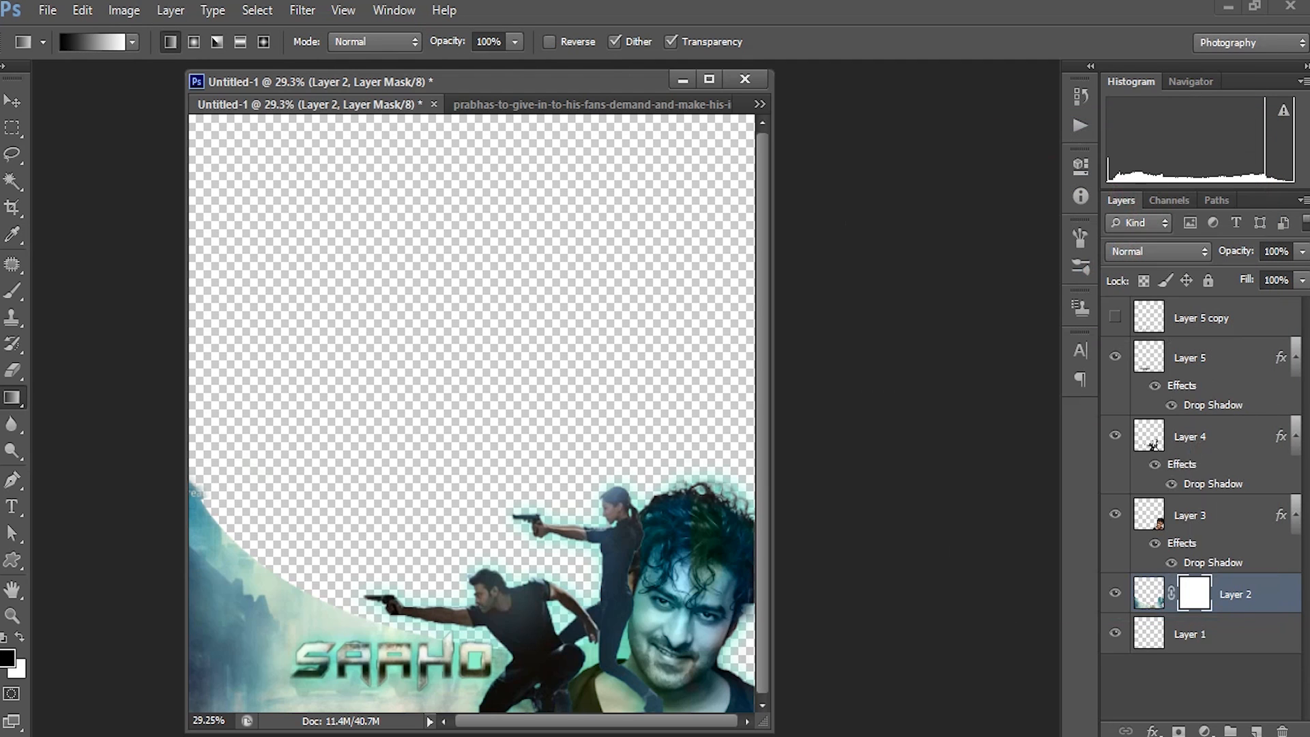
drag(301, 625, 301, 553)
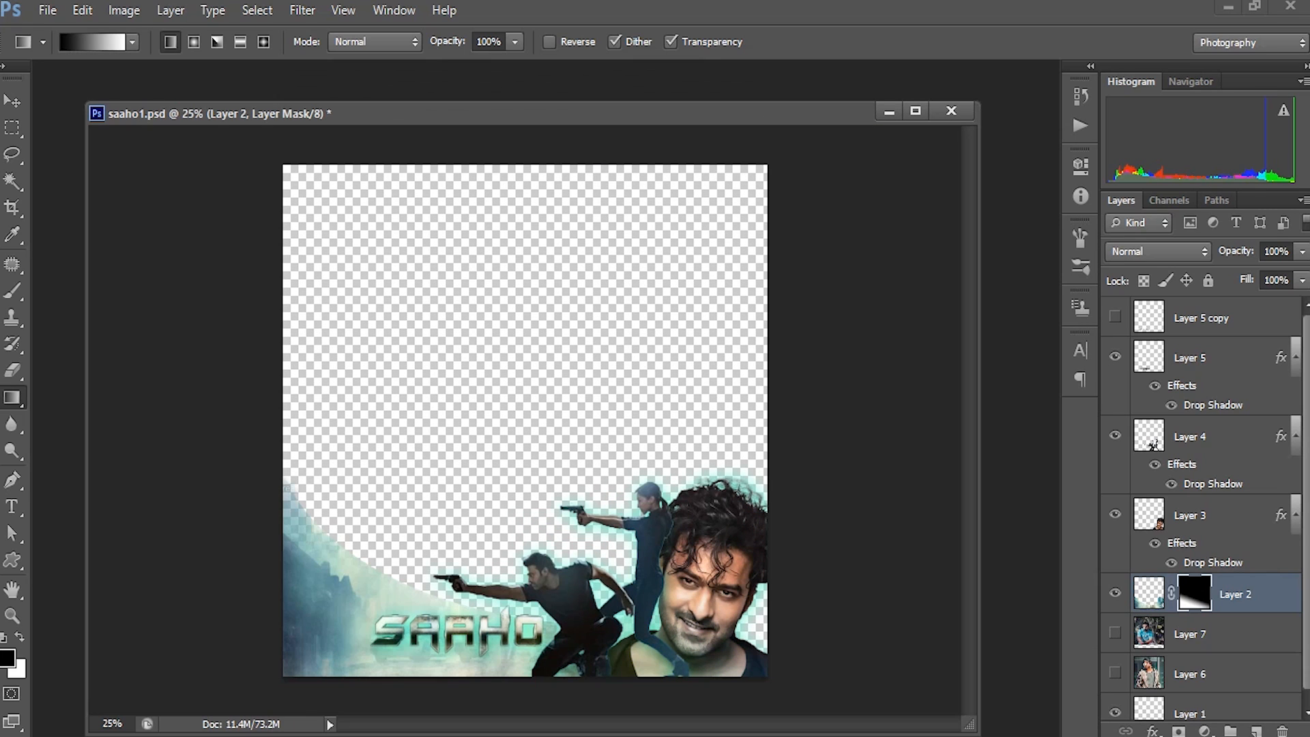
drag(432, 520, 394, 609)
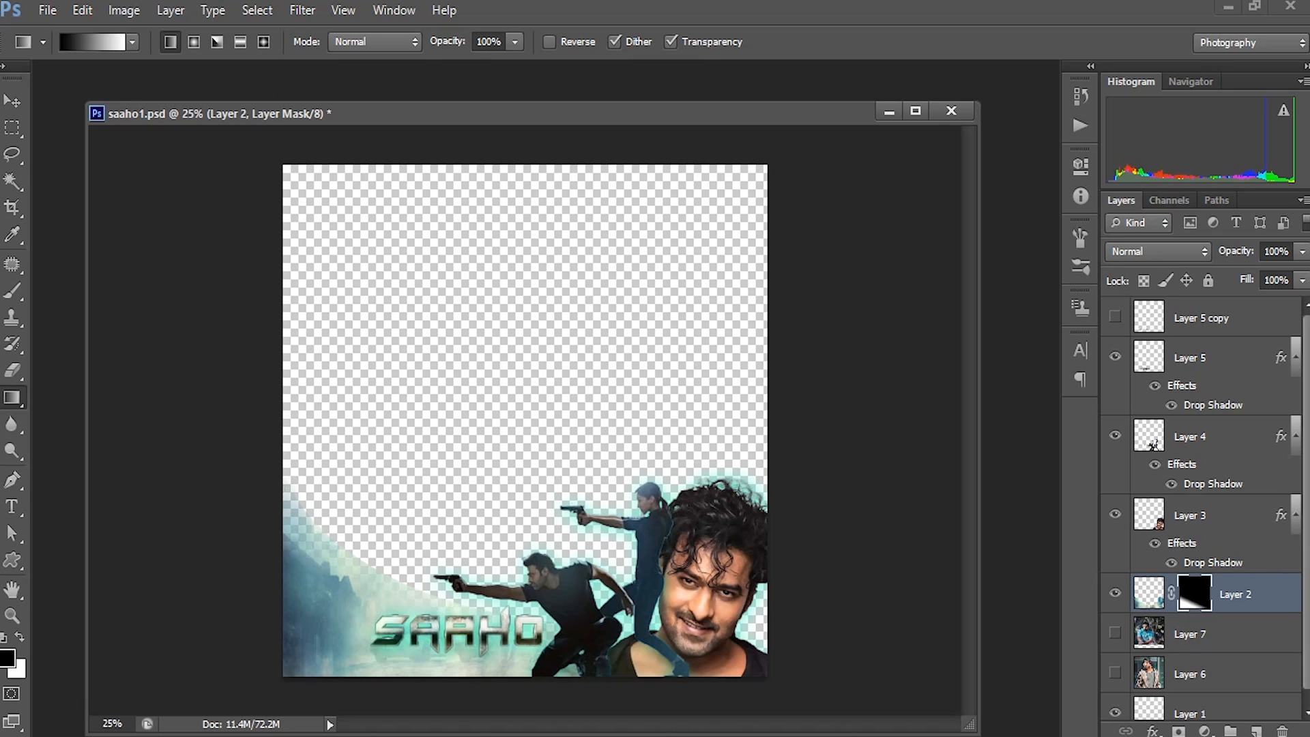
Preview the frame over the portrait photo on Layer 6 and hide that photo again.
click(1115, 674)
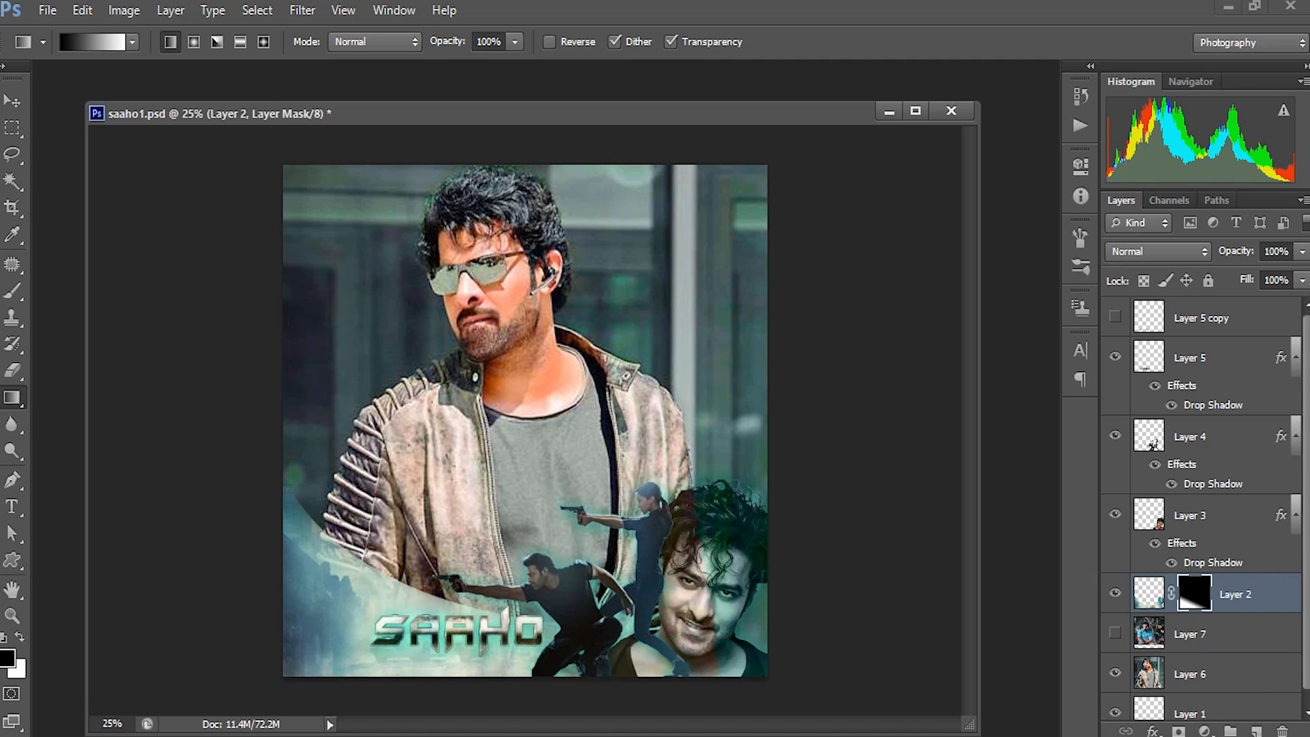
key(v)
drag(412, 312, 413, 310)
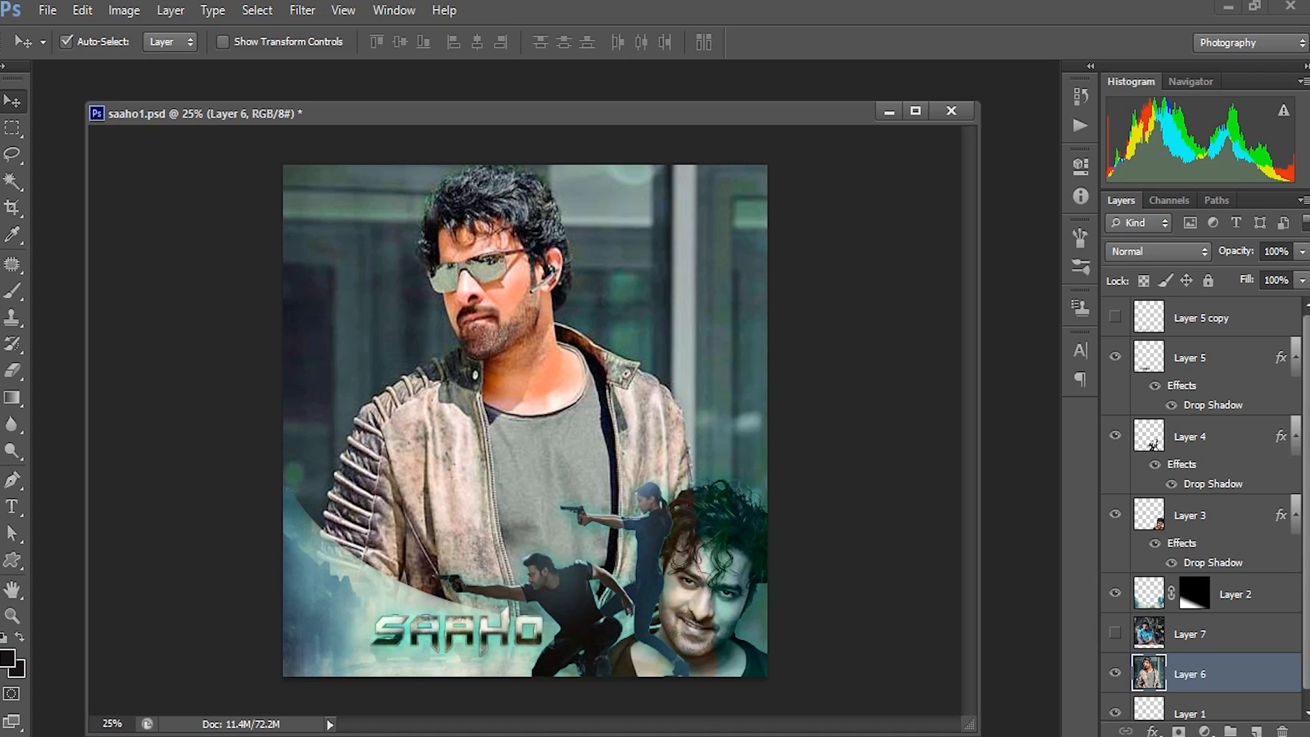
click(1115, 674)
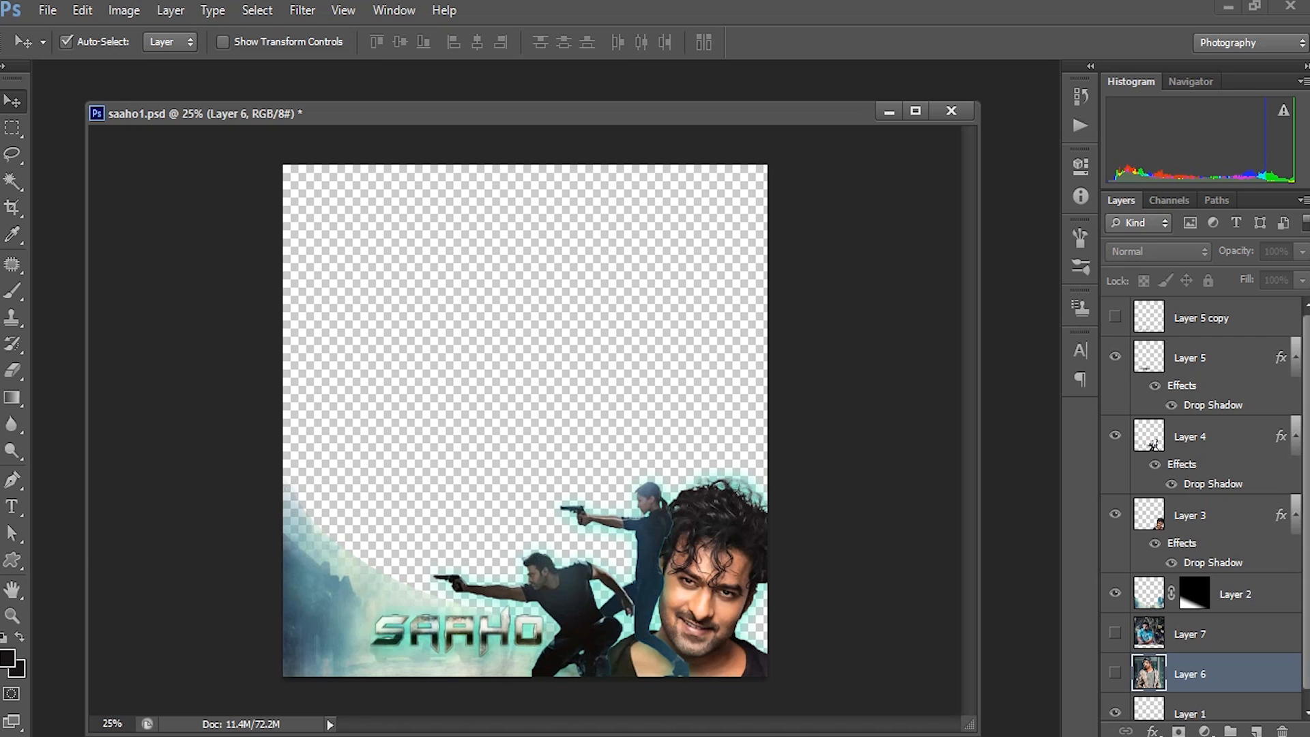
Save a copy of the frame as a PNG named "saaho movie frame" with Smallest / Slow compression and no interlacing.
click(48, 10)
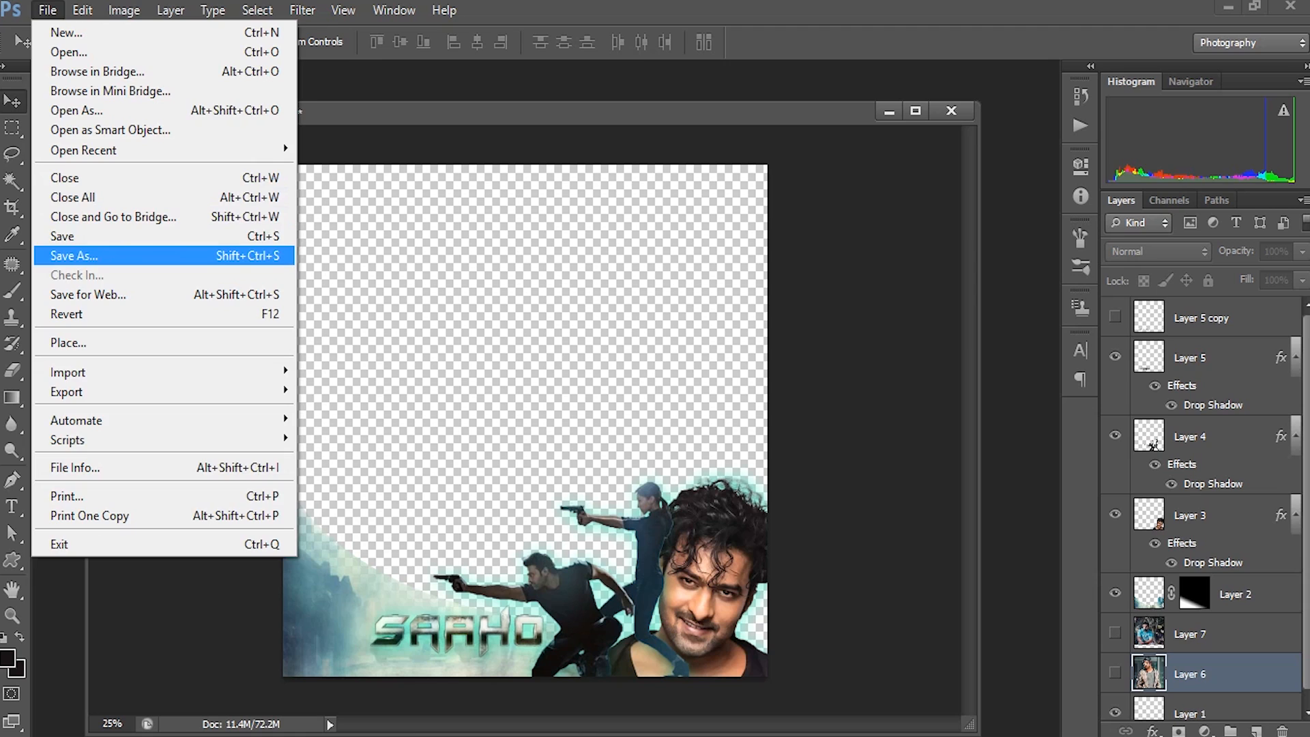
click(75, 255)
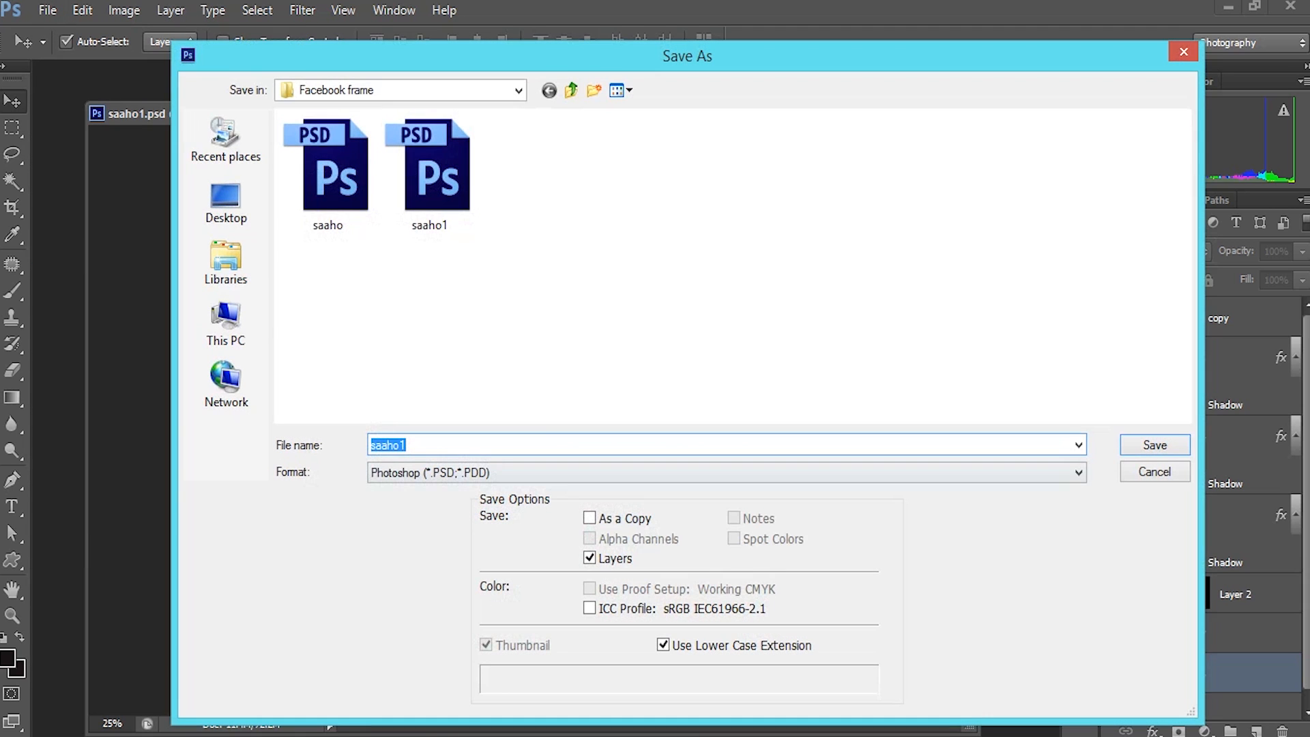
click(727, 472)
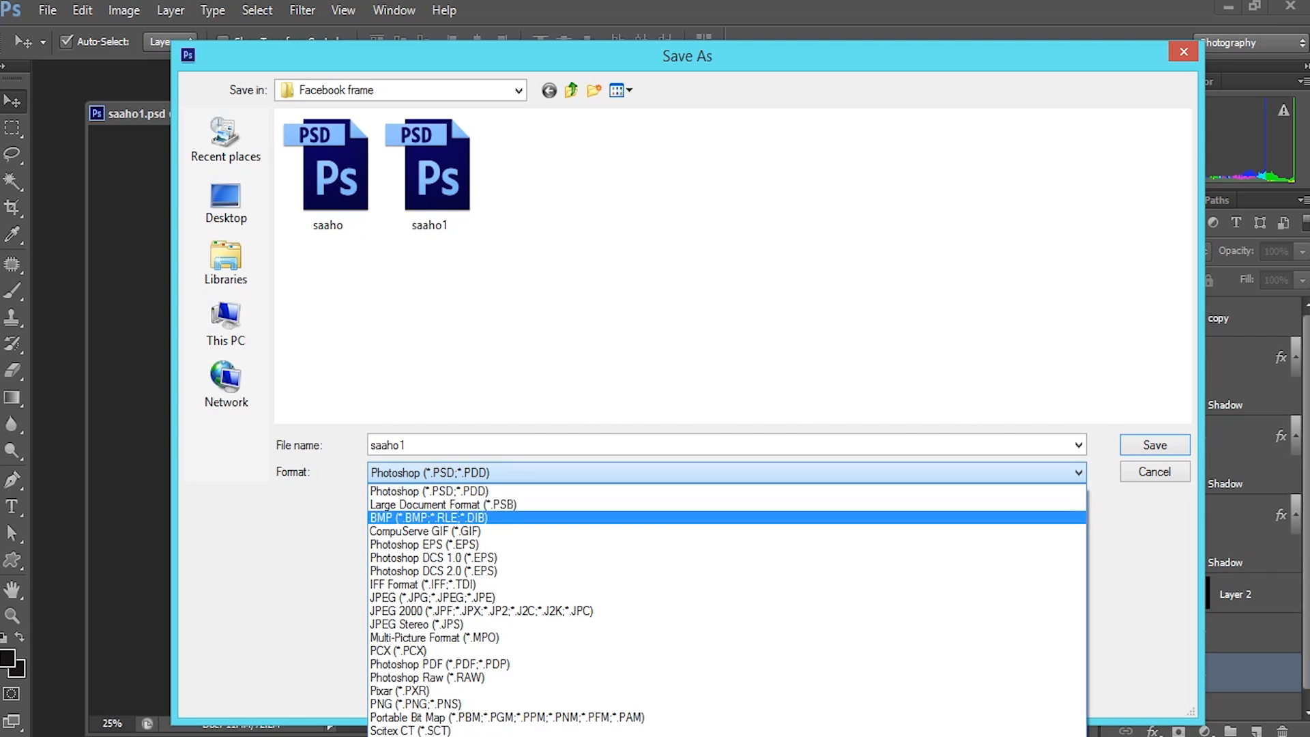
click(417, 704)
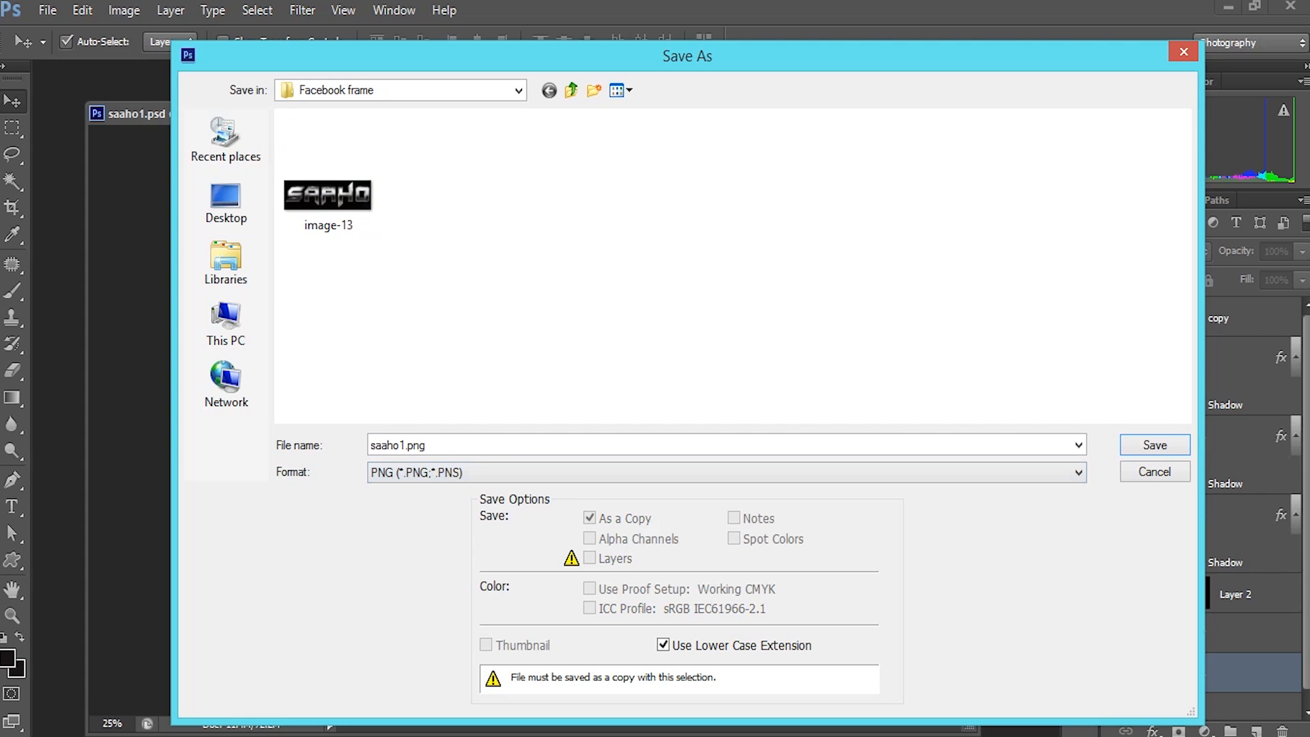
double_click(398, 445)
key(BackSpace)
text(s)
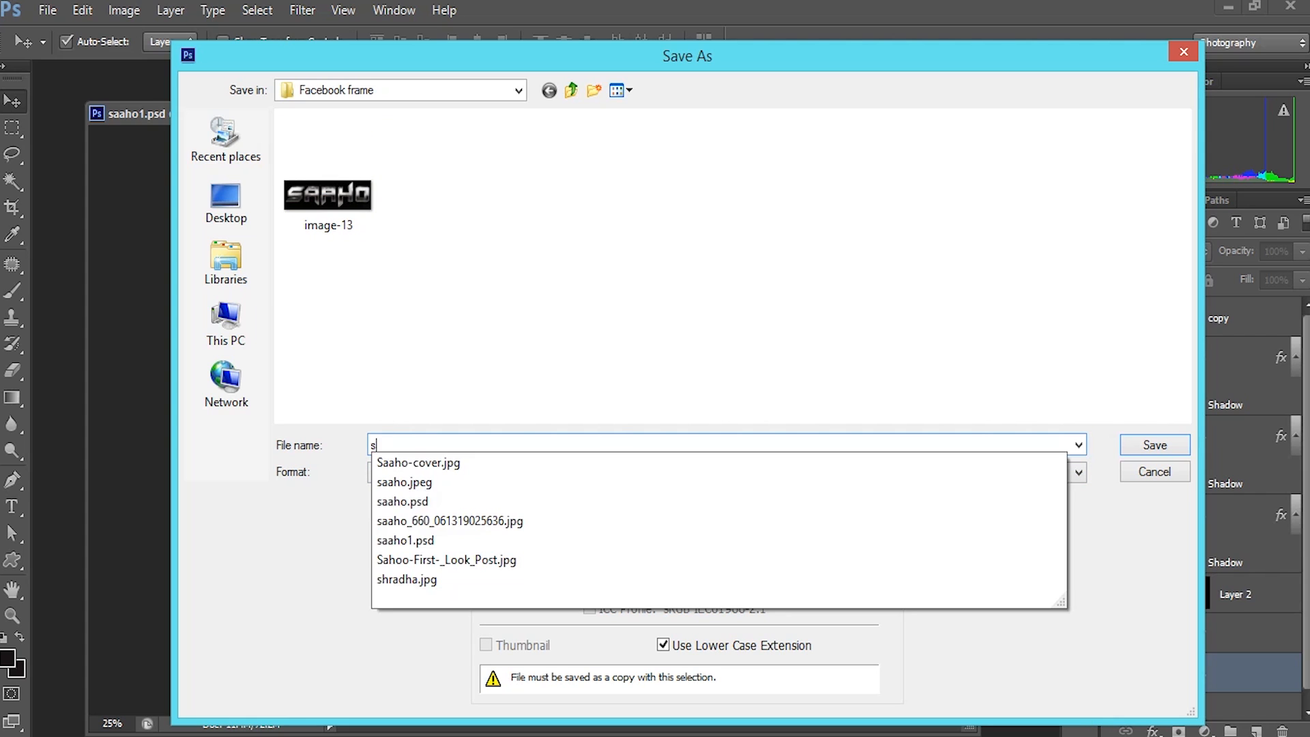
text(aah)
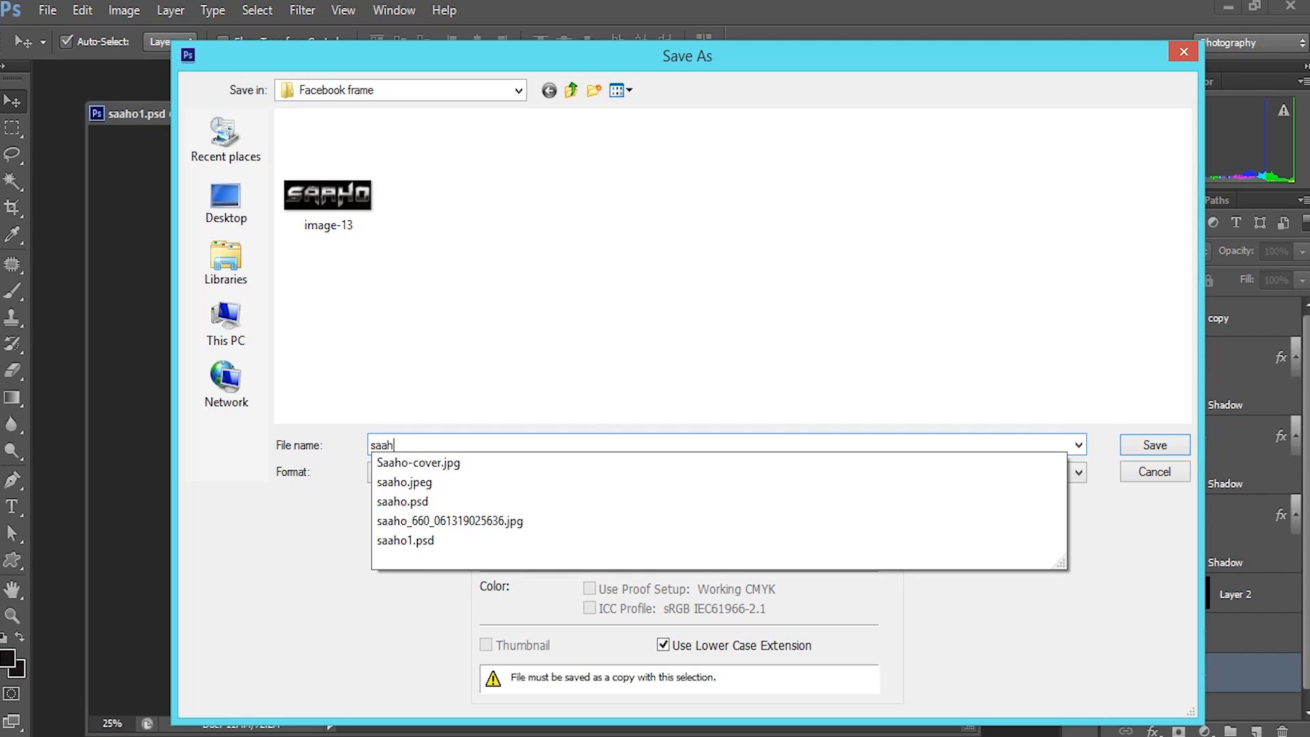
text(o mov)
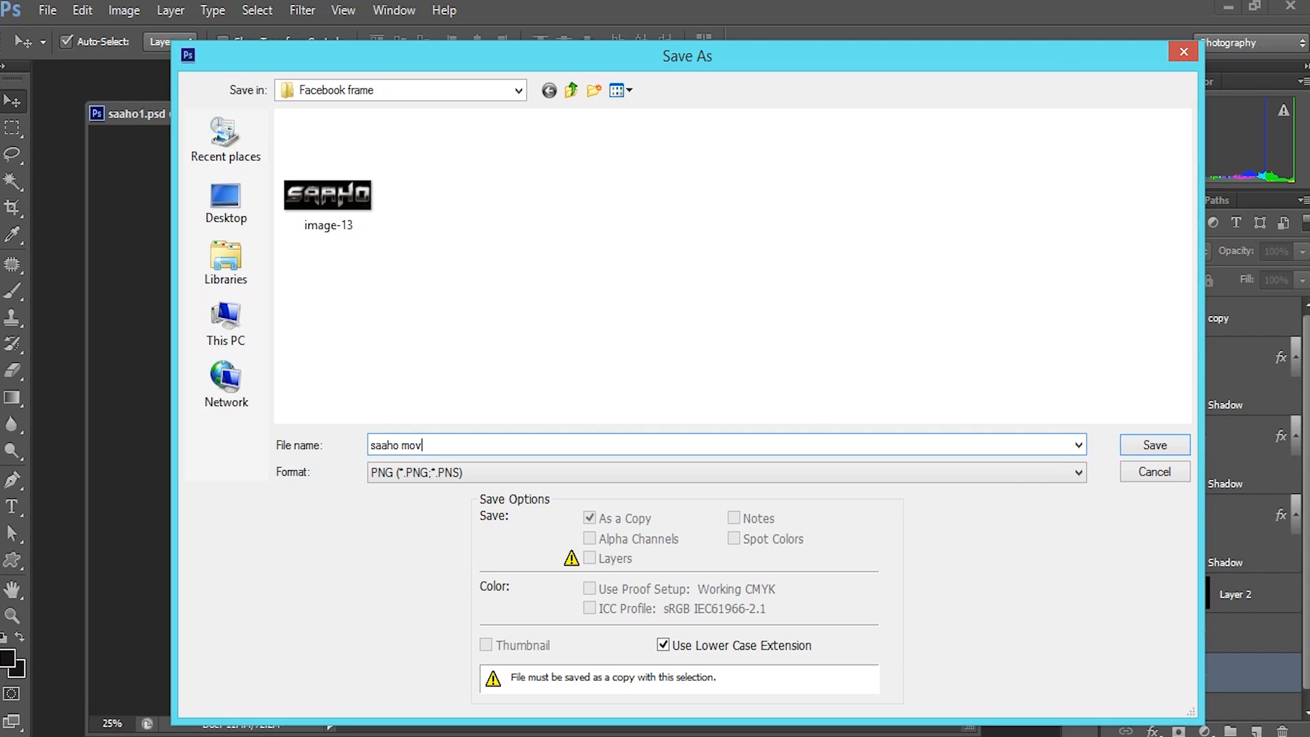
text(ie frame)
key(Return)
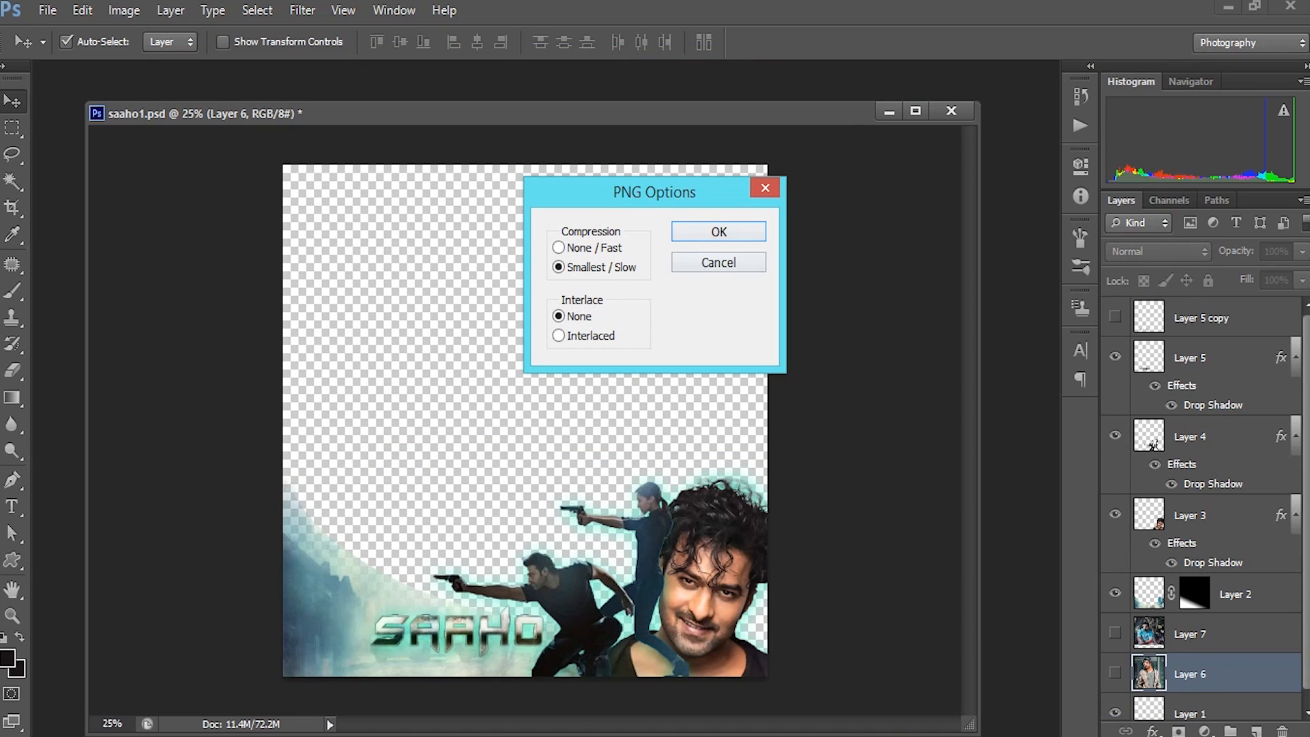
key(Return)
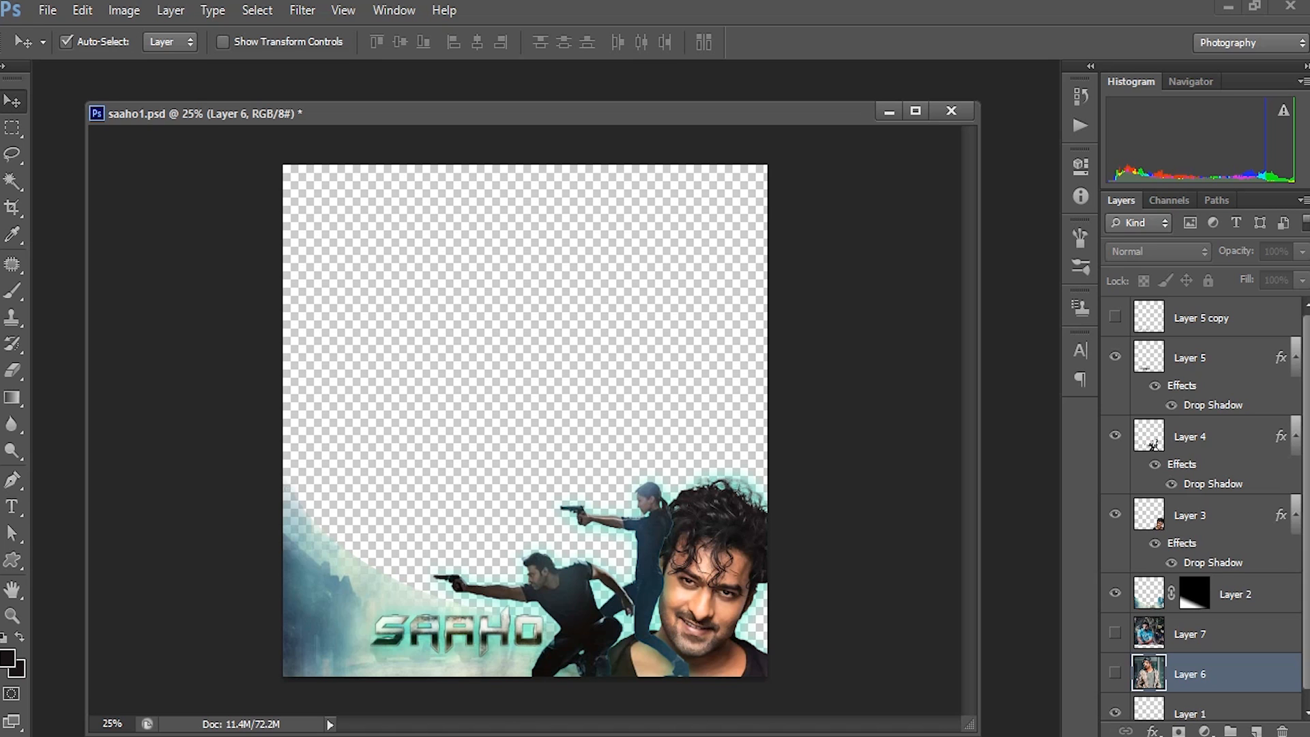
Switch to Facebook in the browser, search for "camera effects" and open the Camera Effects page.
key(alt+Tab)
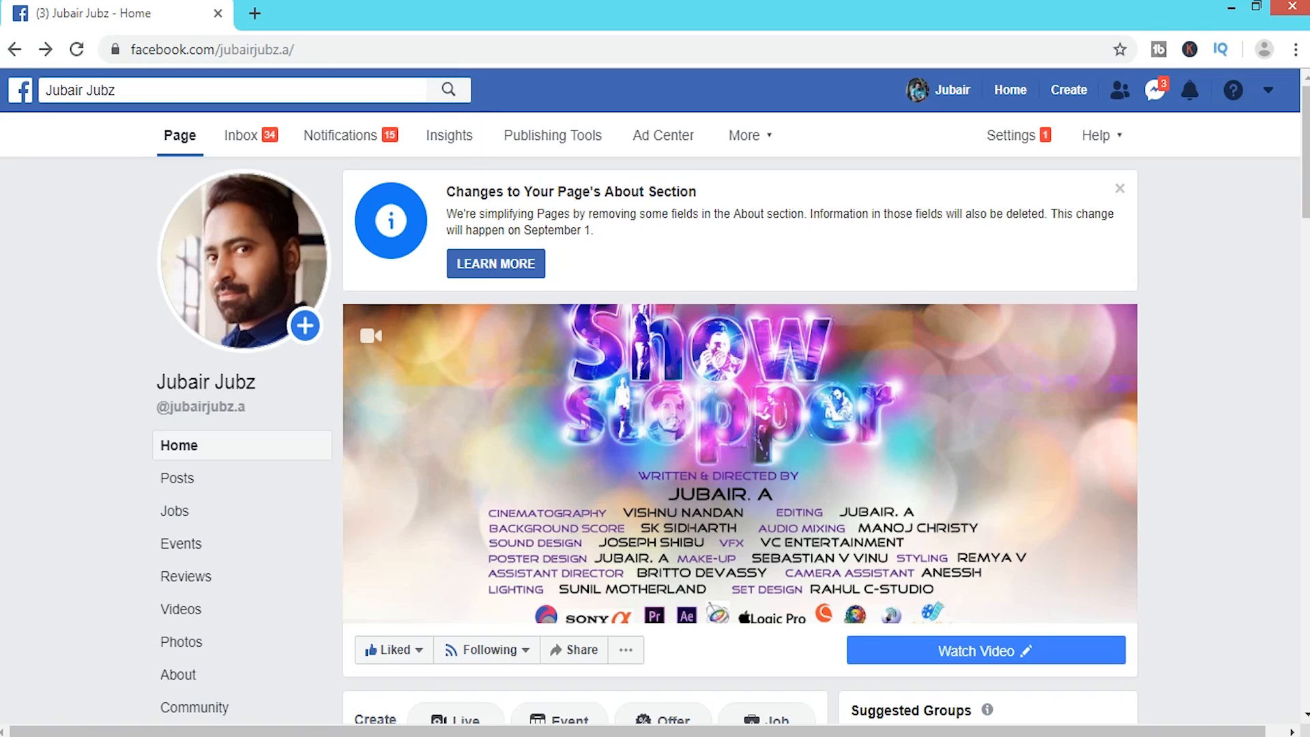
click(232, 90)
text(camera)
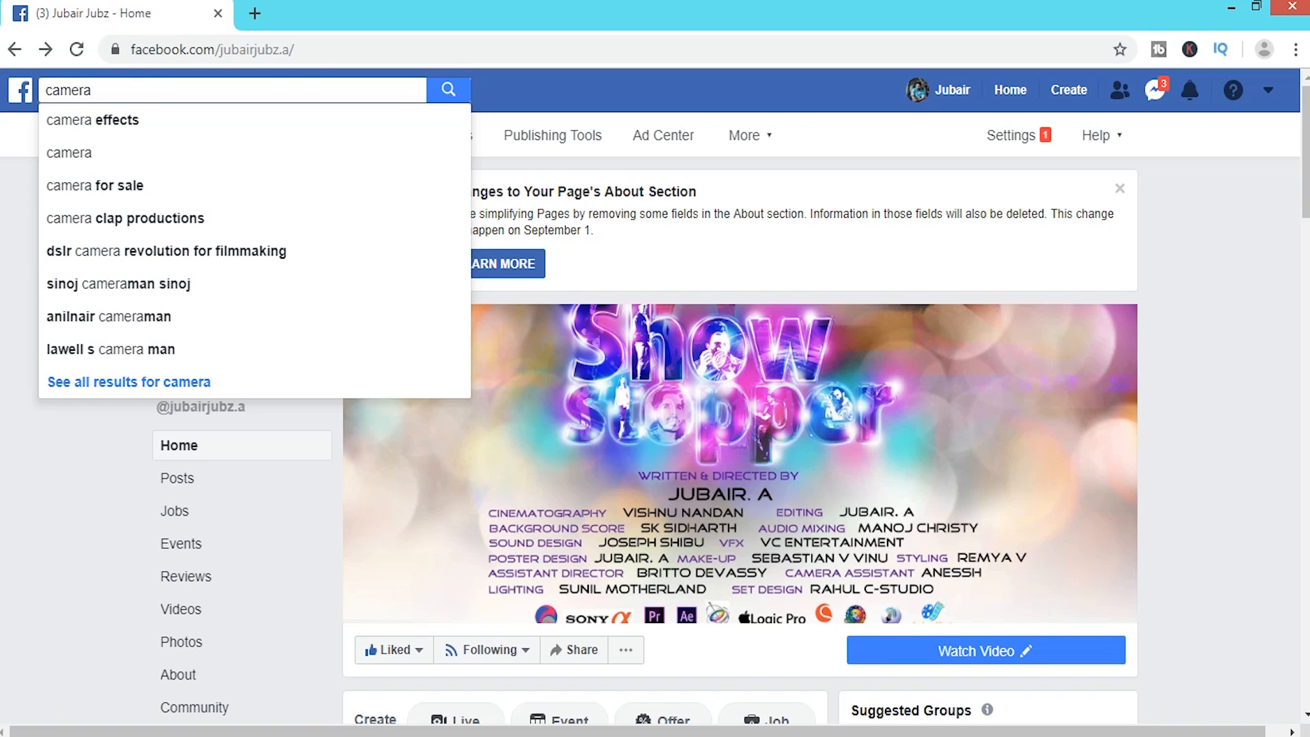
key(Return)
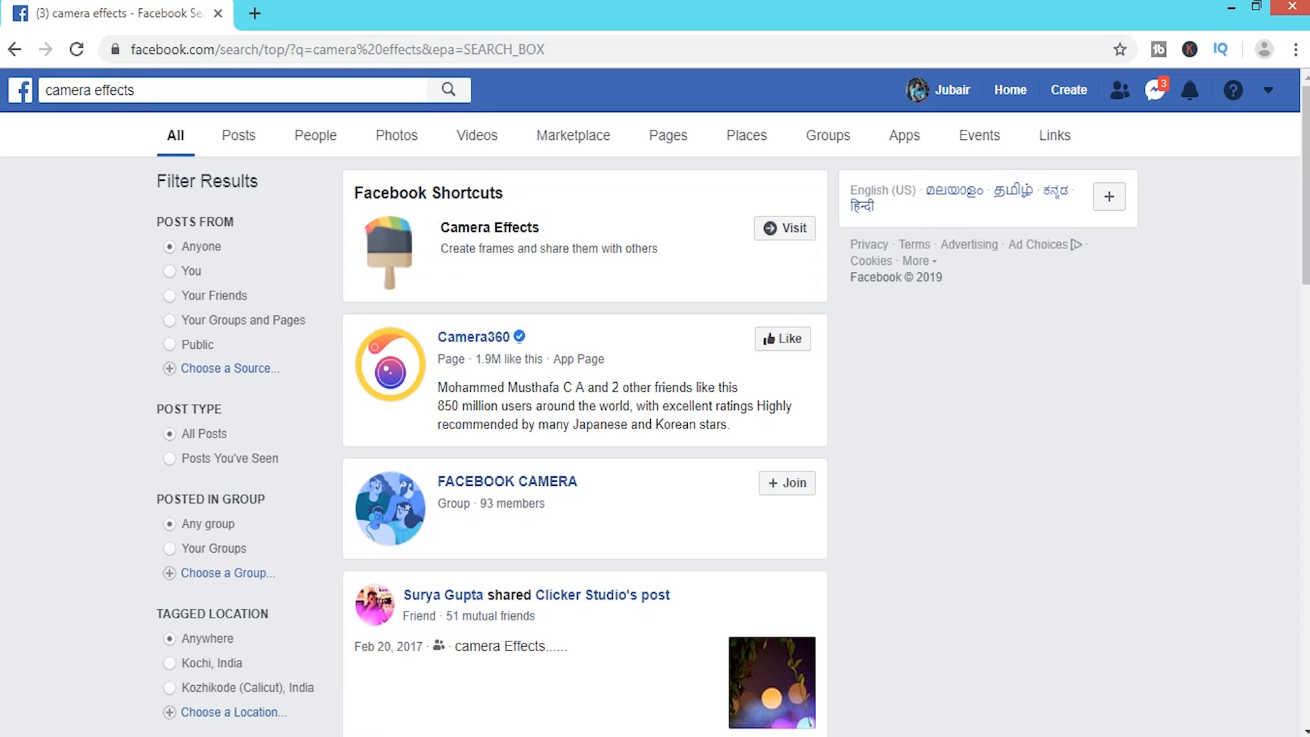
click(490, 227)
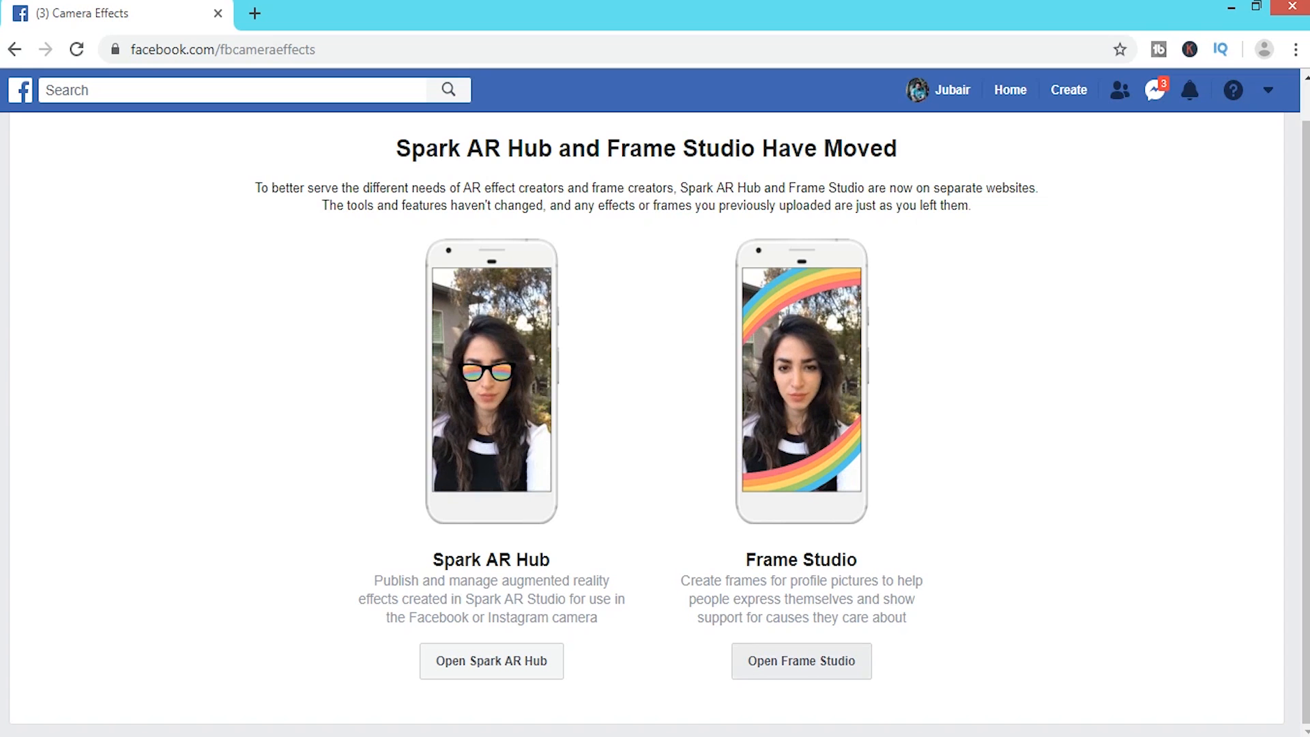
Open Frame Studio from the Camera Effects page and start creating a new frame.
click(802, 661)
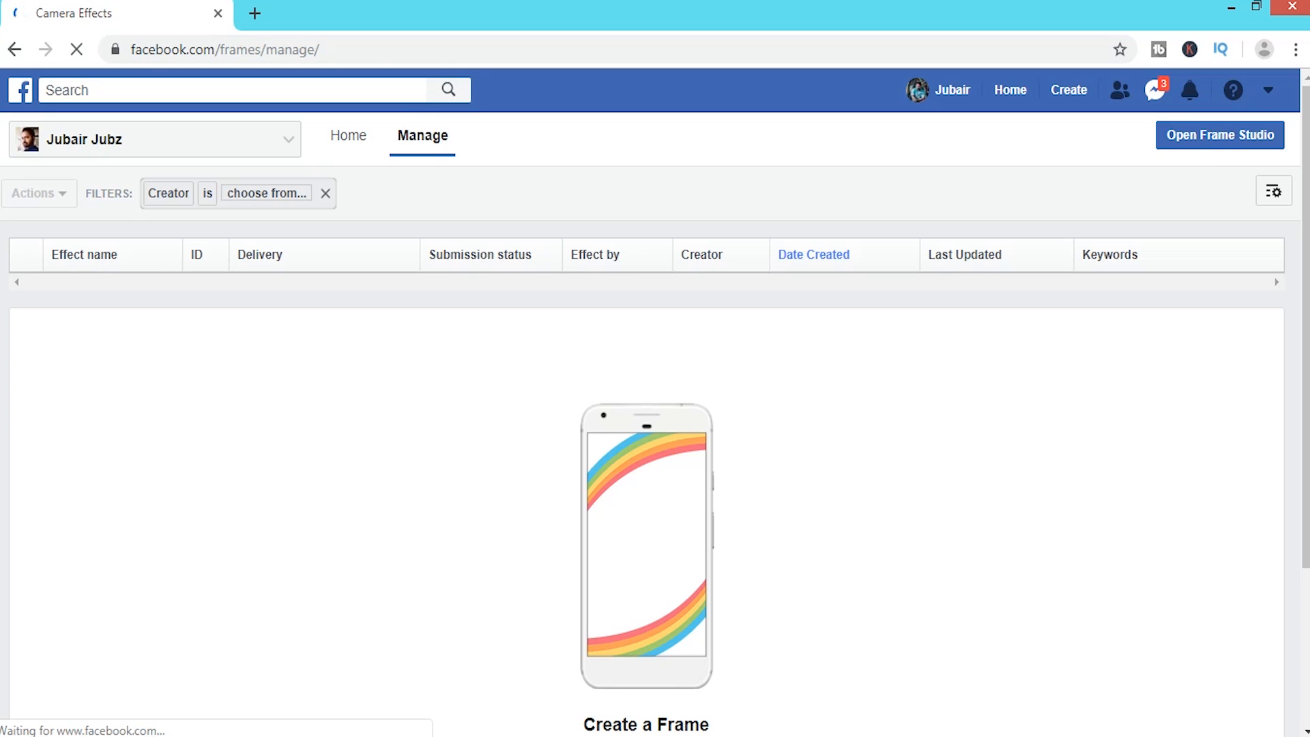
scroll(655, 424, down, 1)
scroll(655, 423, up, 1)
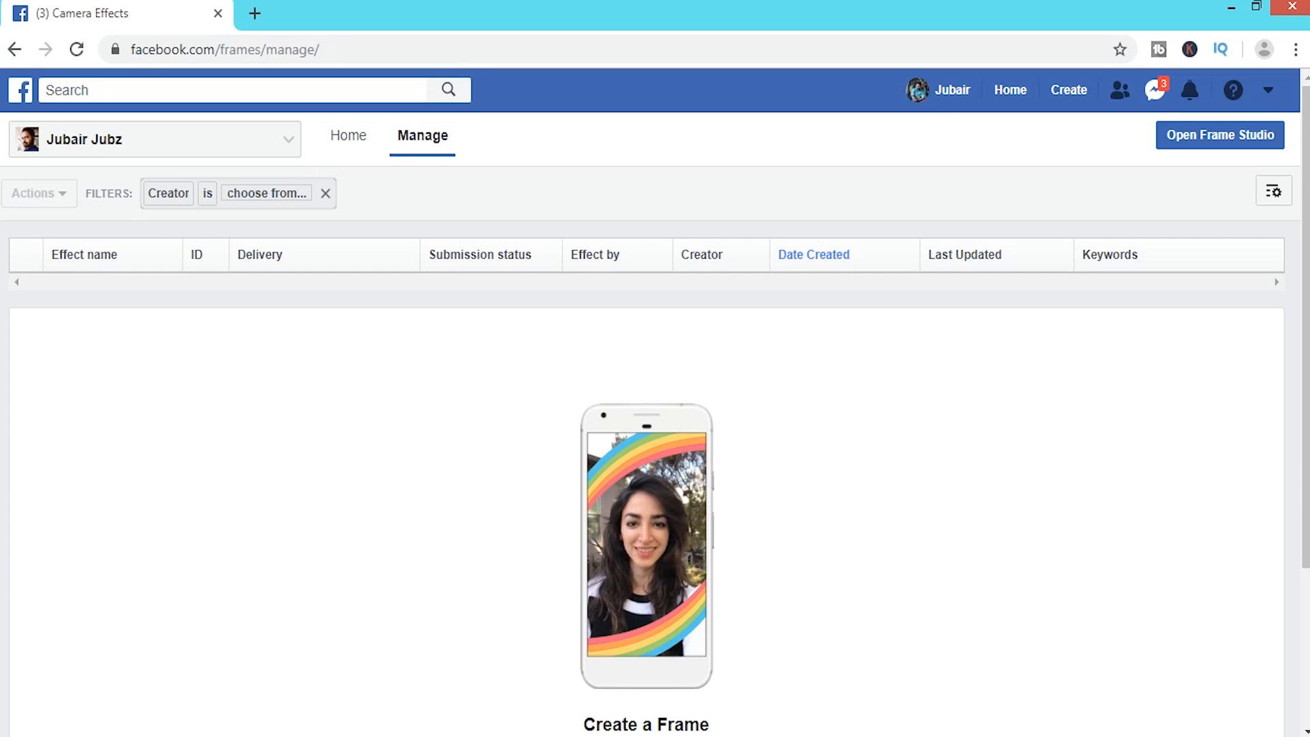
click(1220, 135)
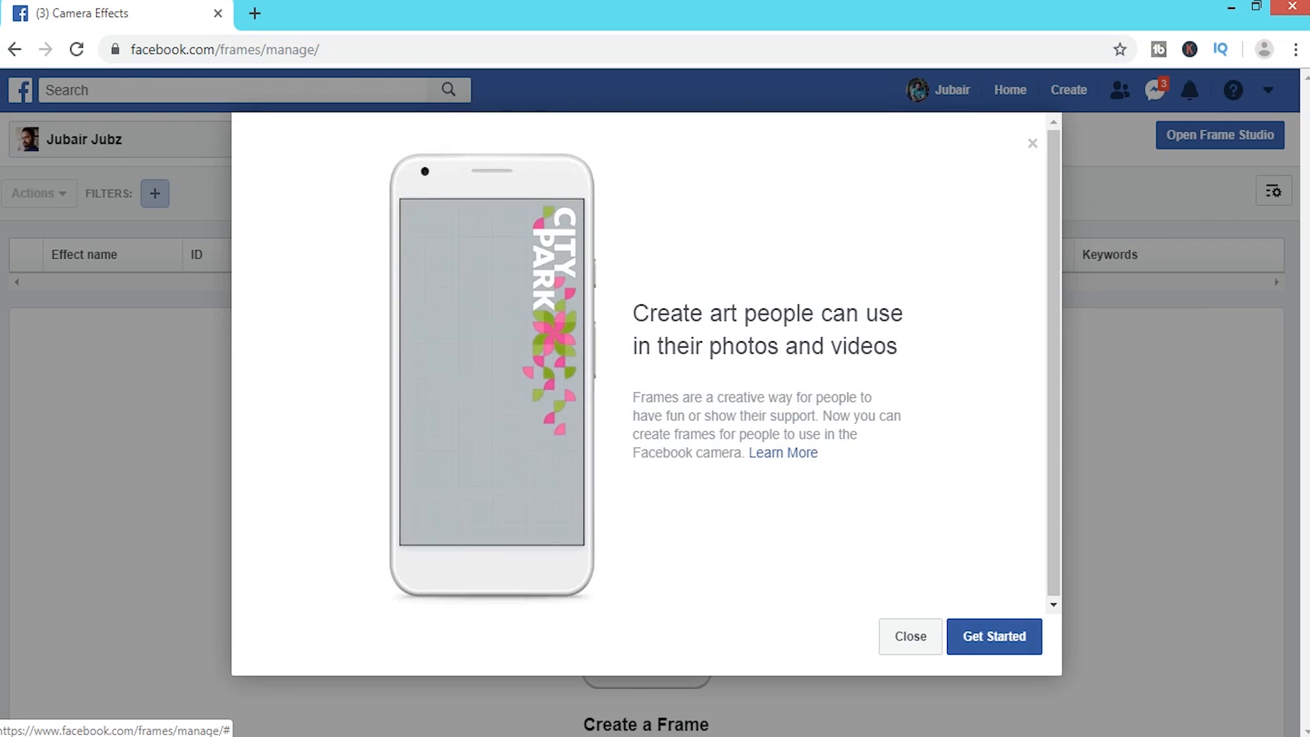
click(994, 637)
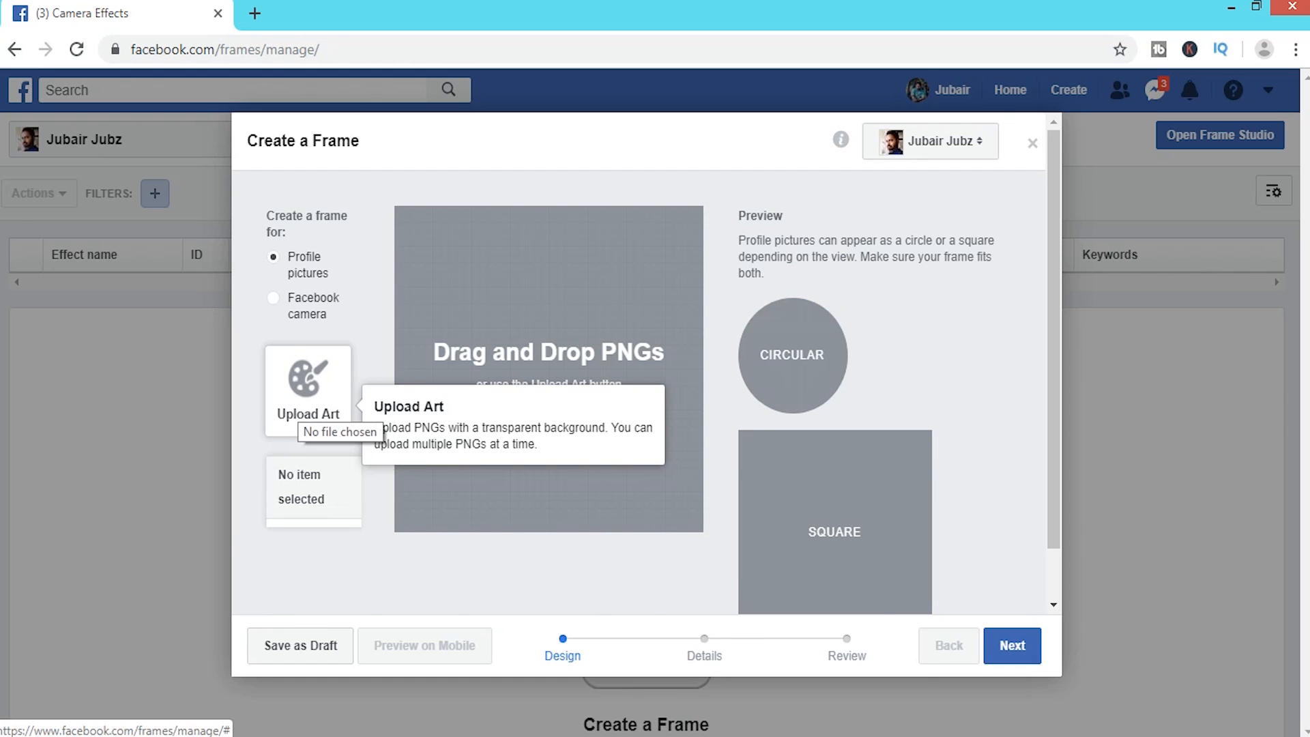
Upload the "saaho movie frame" PNG as the profile picture frame's art and continue to the frame details.
click(299, 409)
click(220, 502)
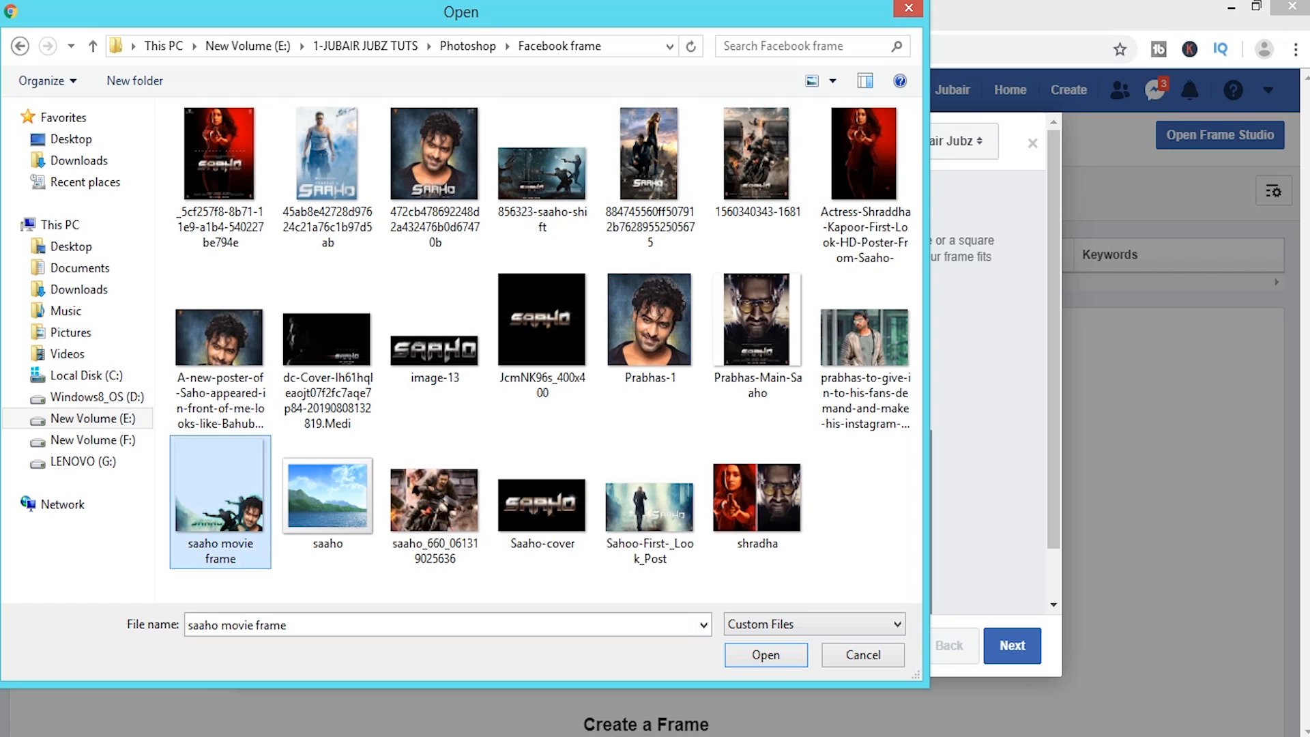
click(766, 654)
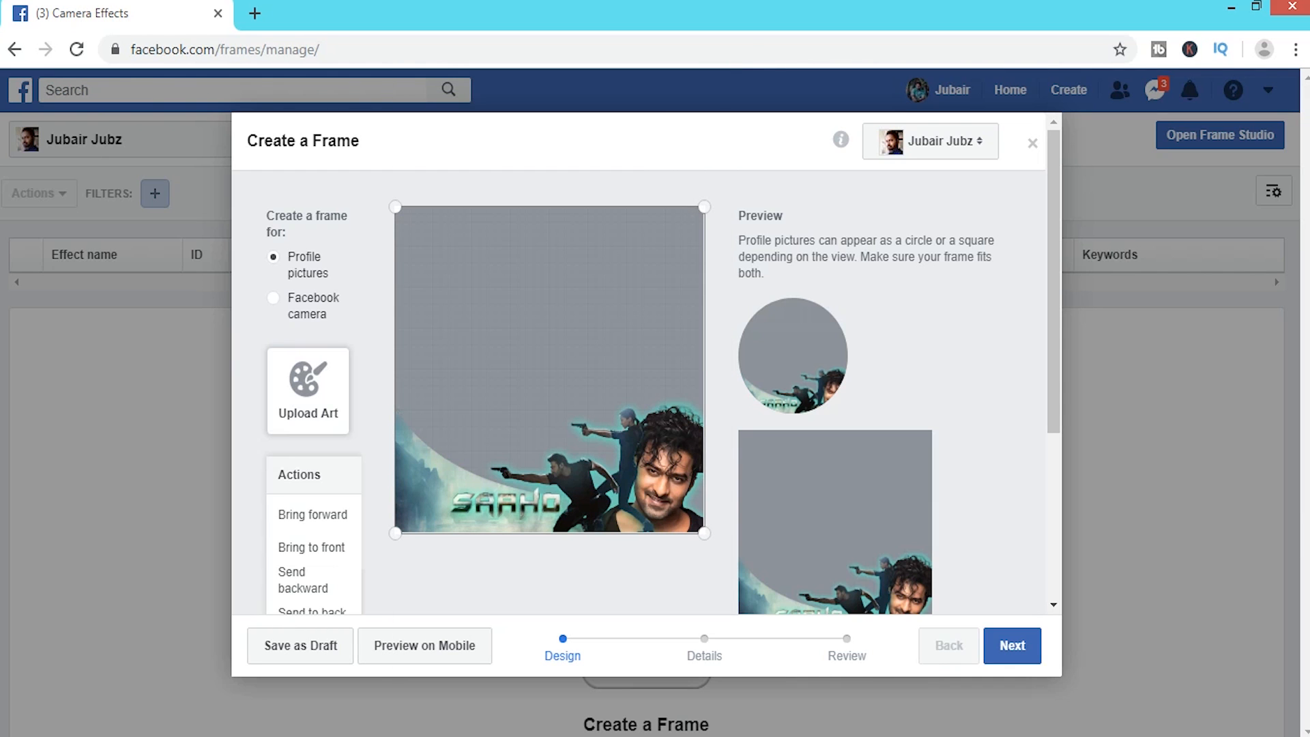
click(1012, 646)
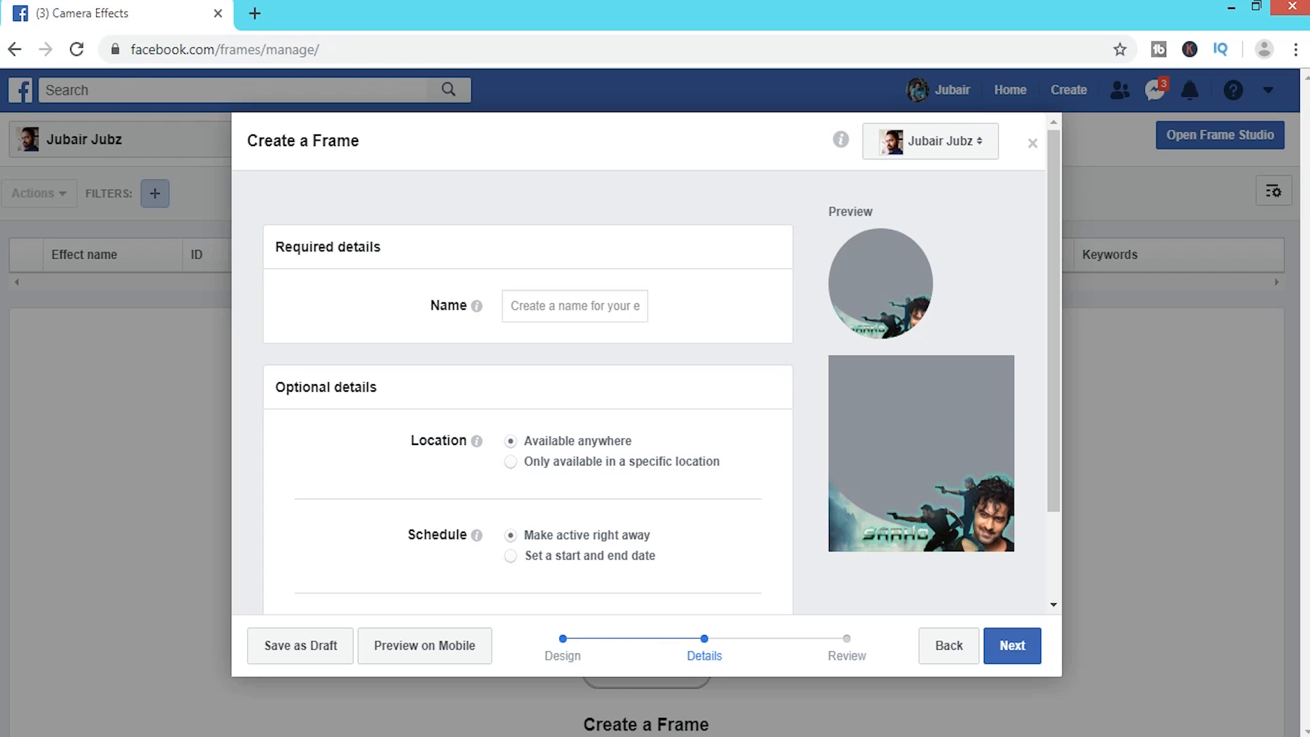
Name the frame "Saaho movie frame" and proceed to the review stage.
click(575, 305)
text(Saaho movie frame)
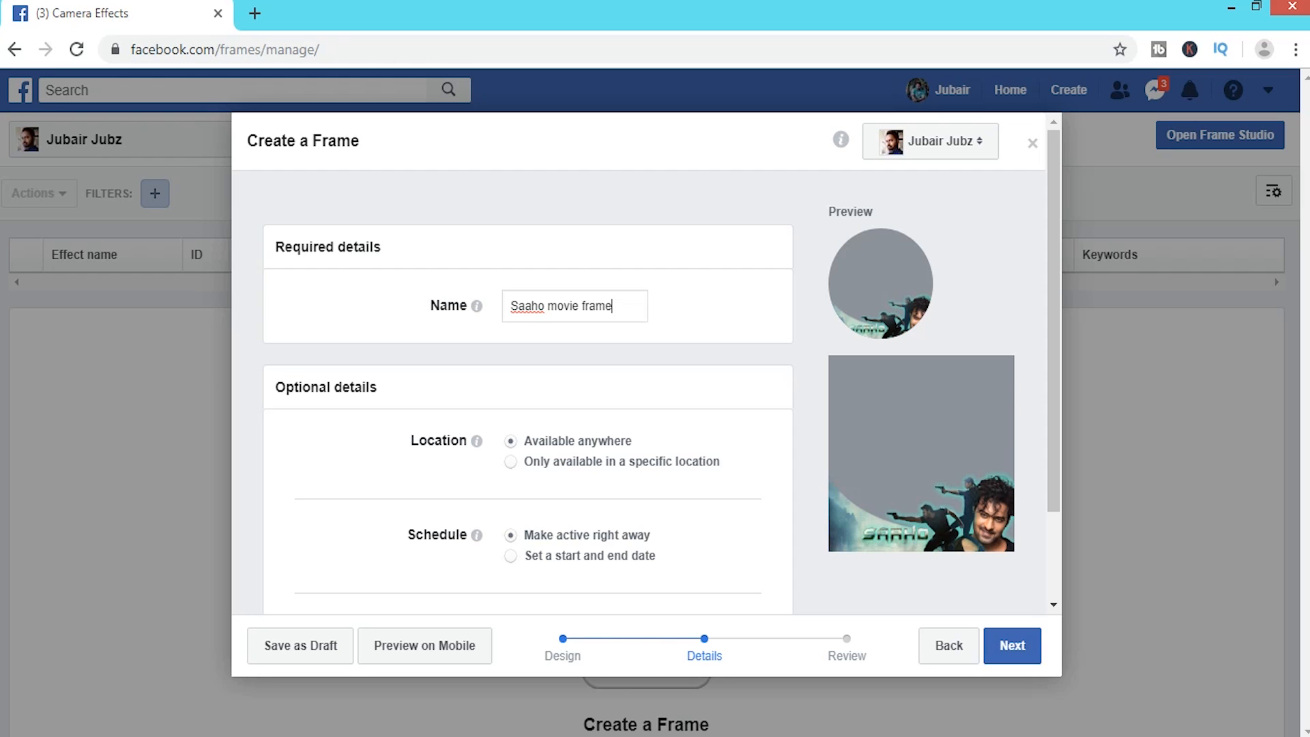
click(1012, 645)
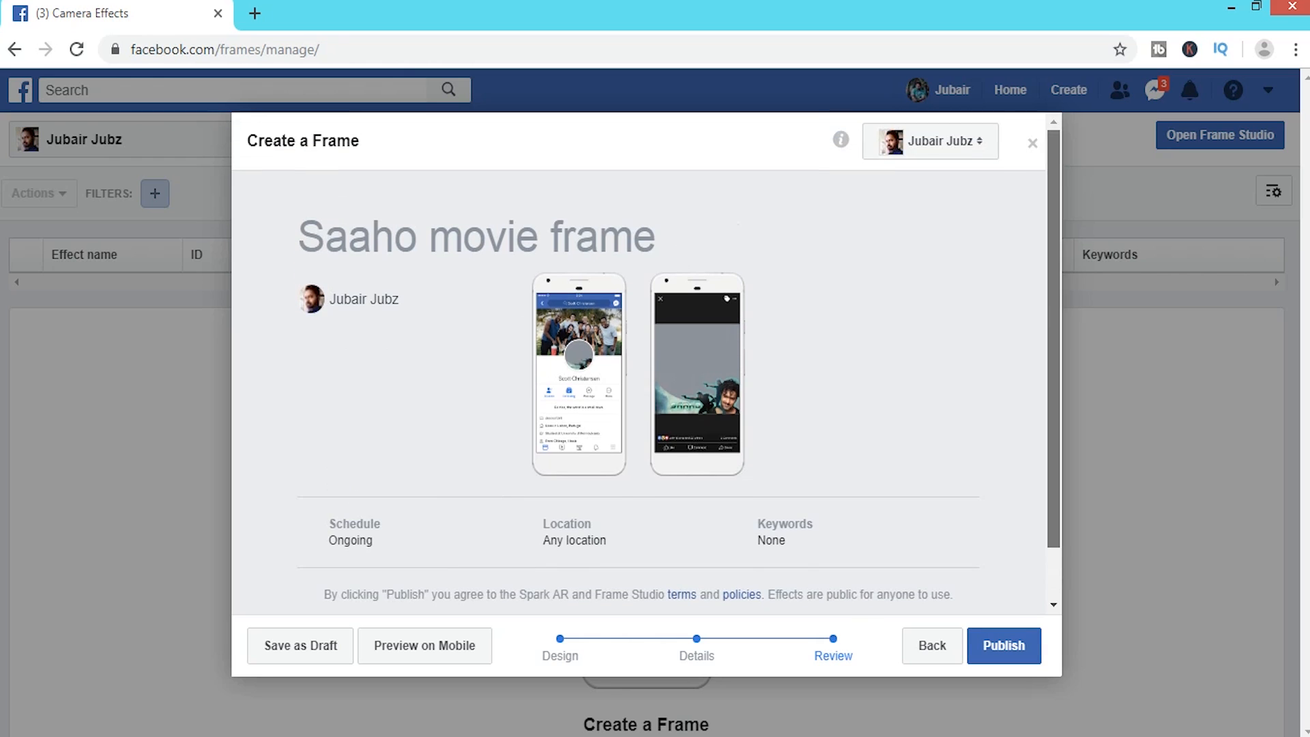